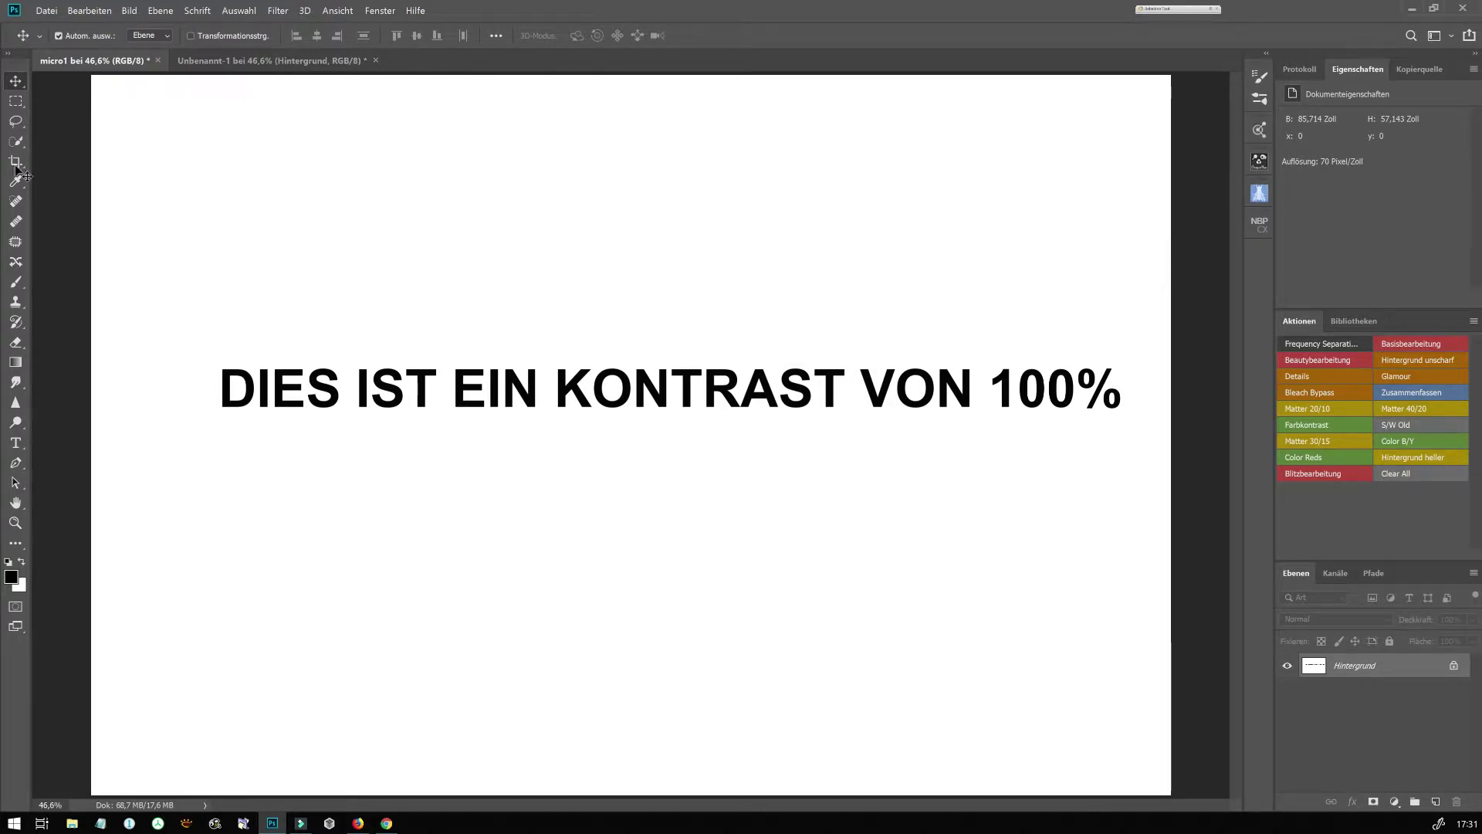
Step: Switch to the Unbenannt-1 document with the 80% contrast text and duplicate its background layer
key(ctrl+Tab)
key(ctrl+j)
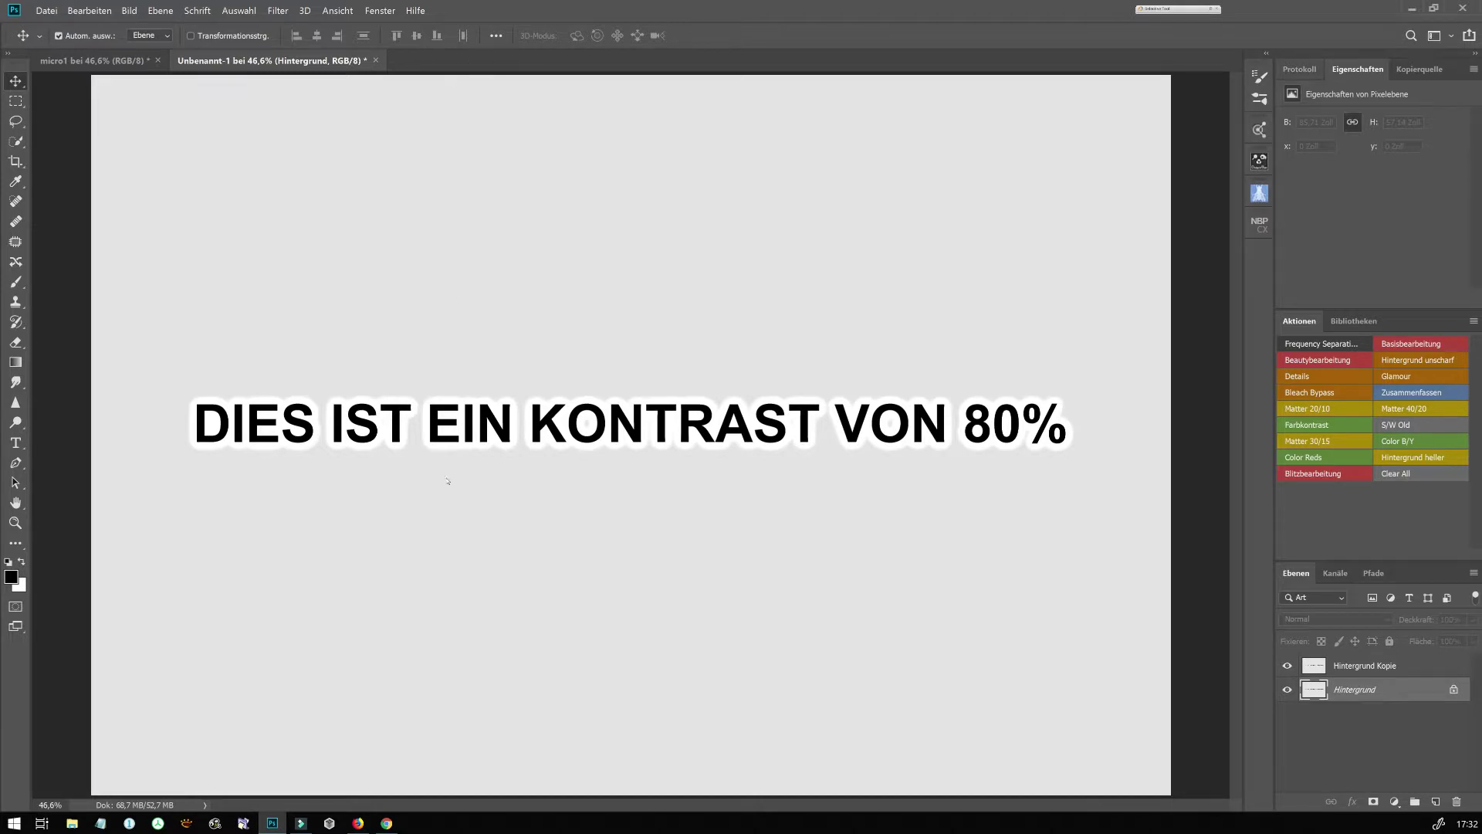
Step: Start the Unscharf maskieren sharpening filter on the Hintergrund layer and set its radius to 20 pixels
key(alt+t)
key(Up)
key(Up)
key(Up)
key(Up)
key(Up)
key(Up)
key(Up)
key(Up)
key(Up)
key(Up)
key(Up)
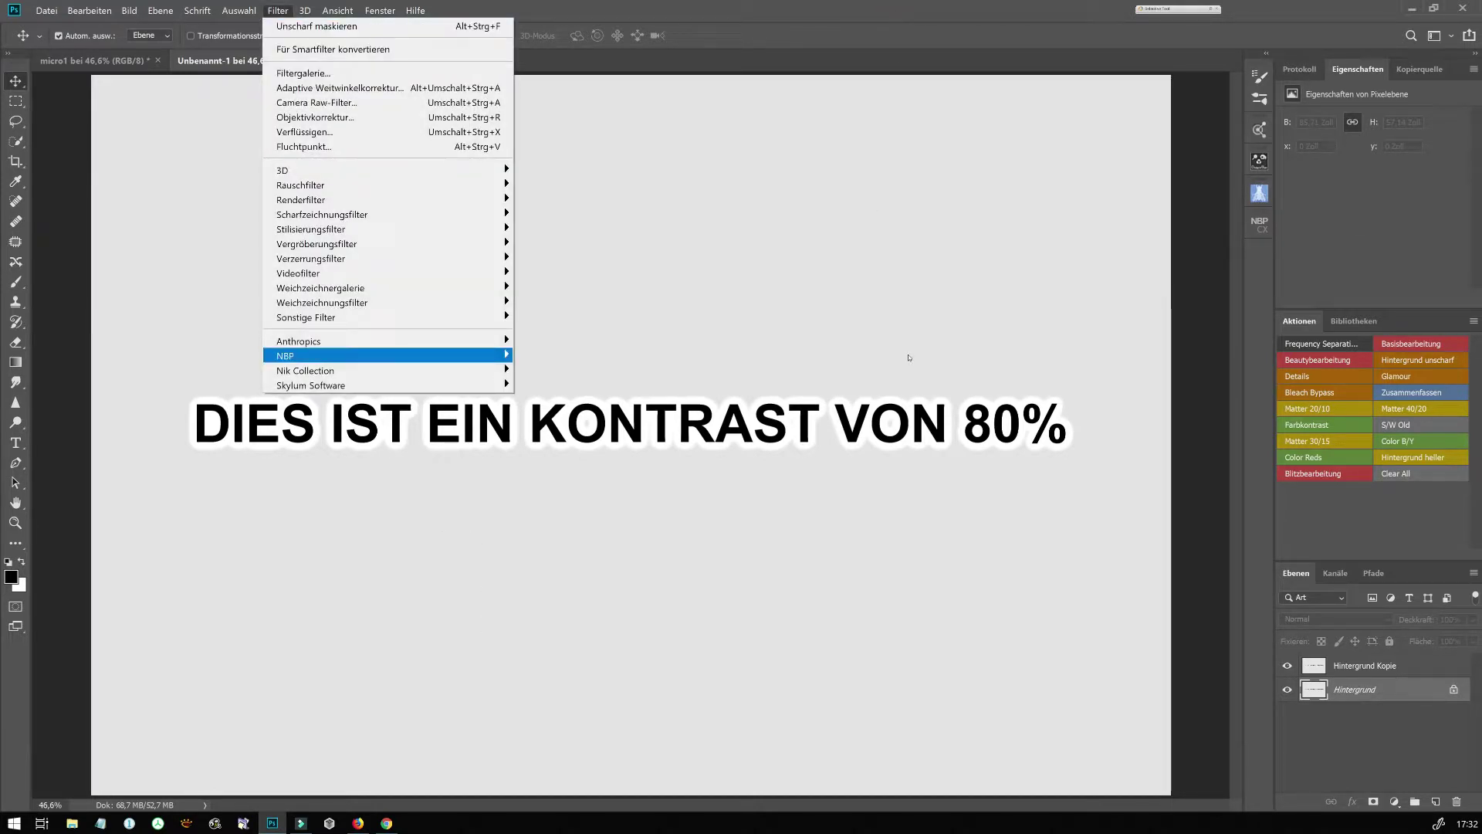
key(Down)
key(Down)
key(Down)
key(Down)
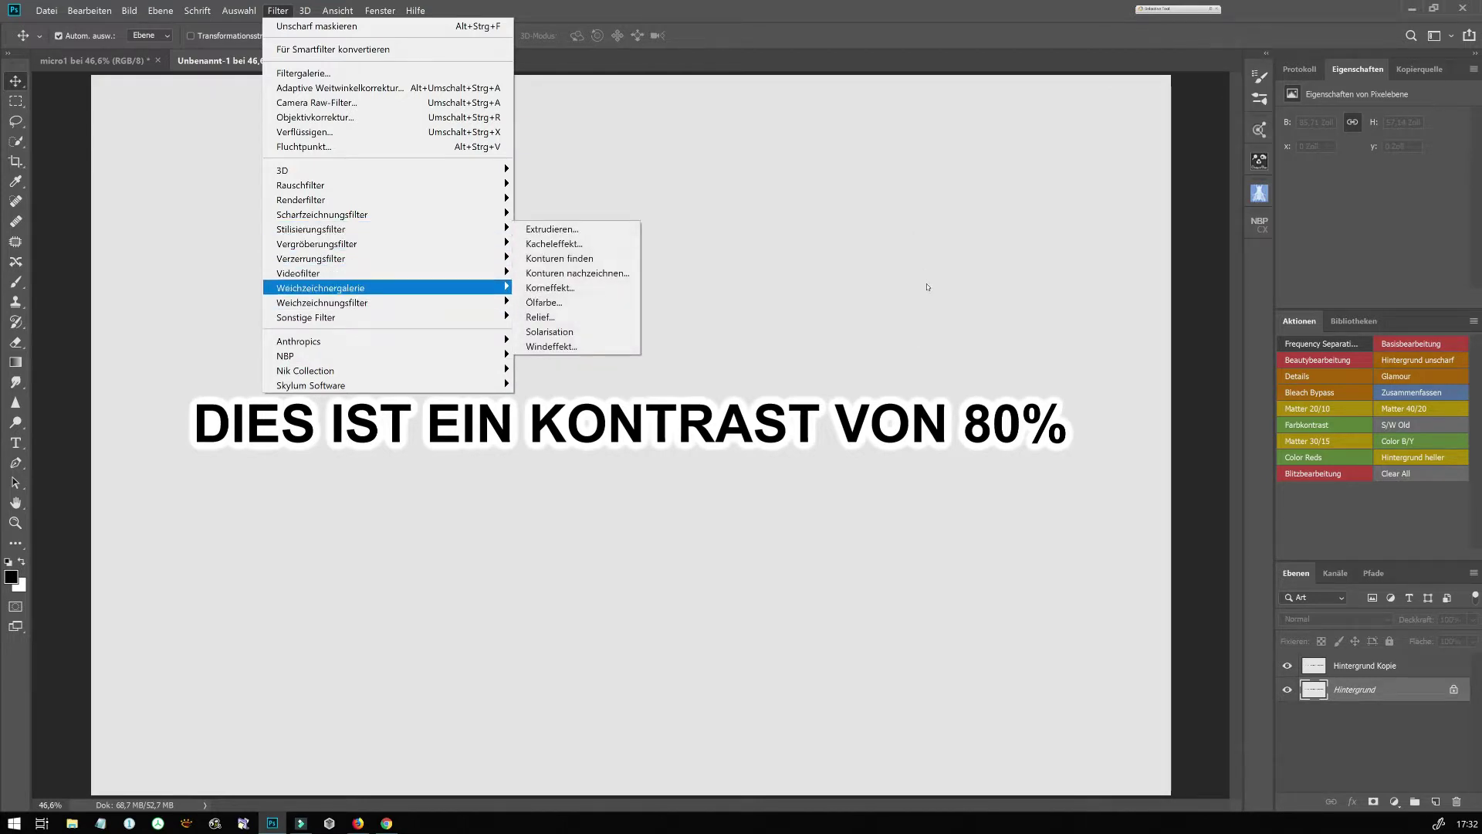
key(Up)
key(Up)
key(Up)
key(Up)
key(Up)
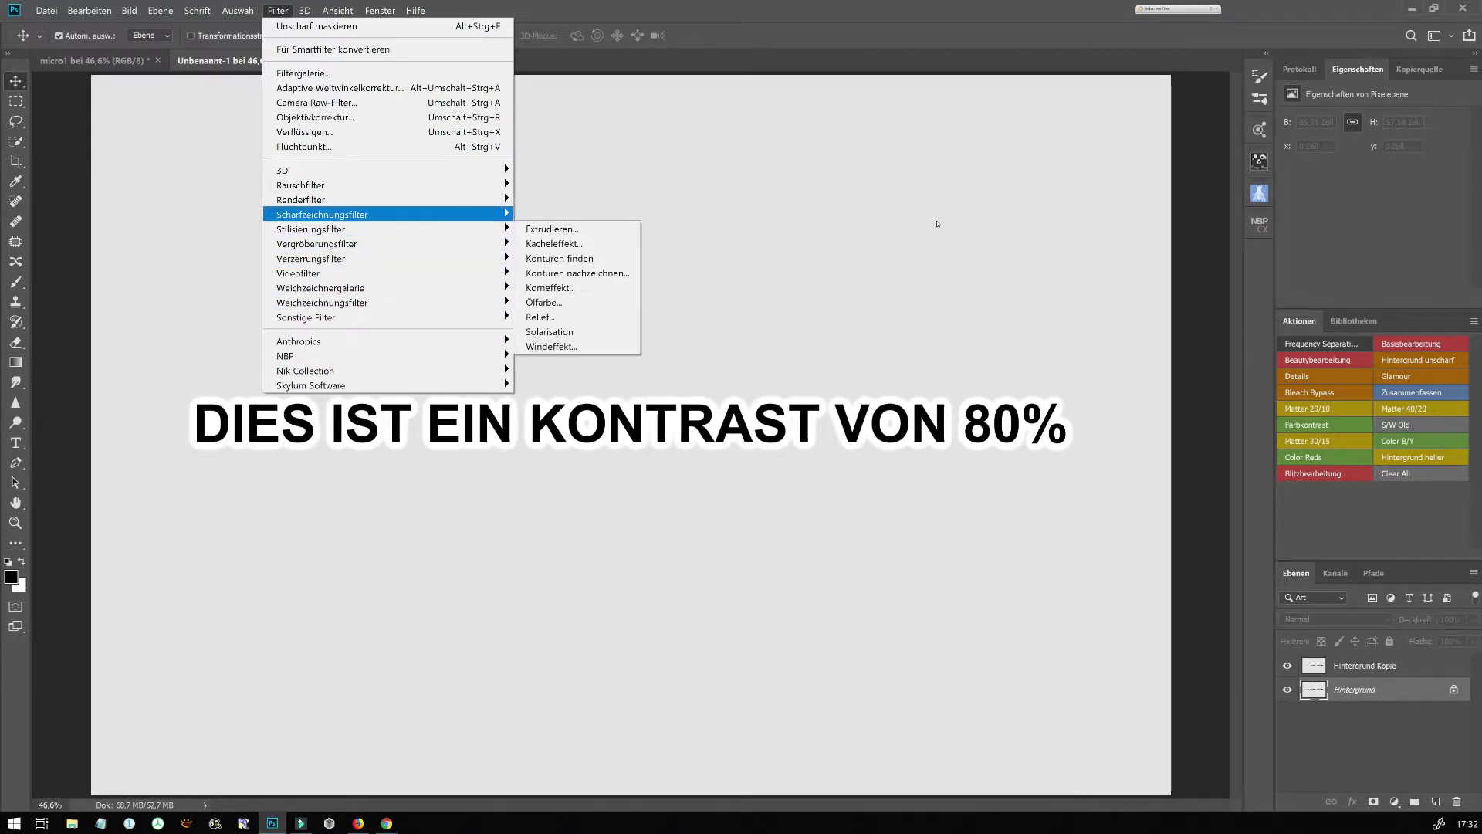
key(Down)
key(Up)
key(Right)
key(Down)
key(Down)
key(Down)
key(Down)
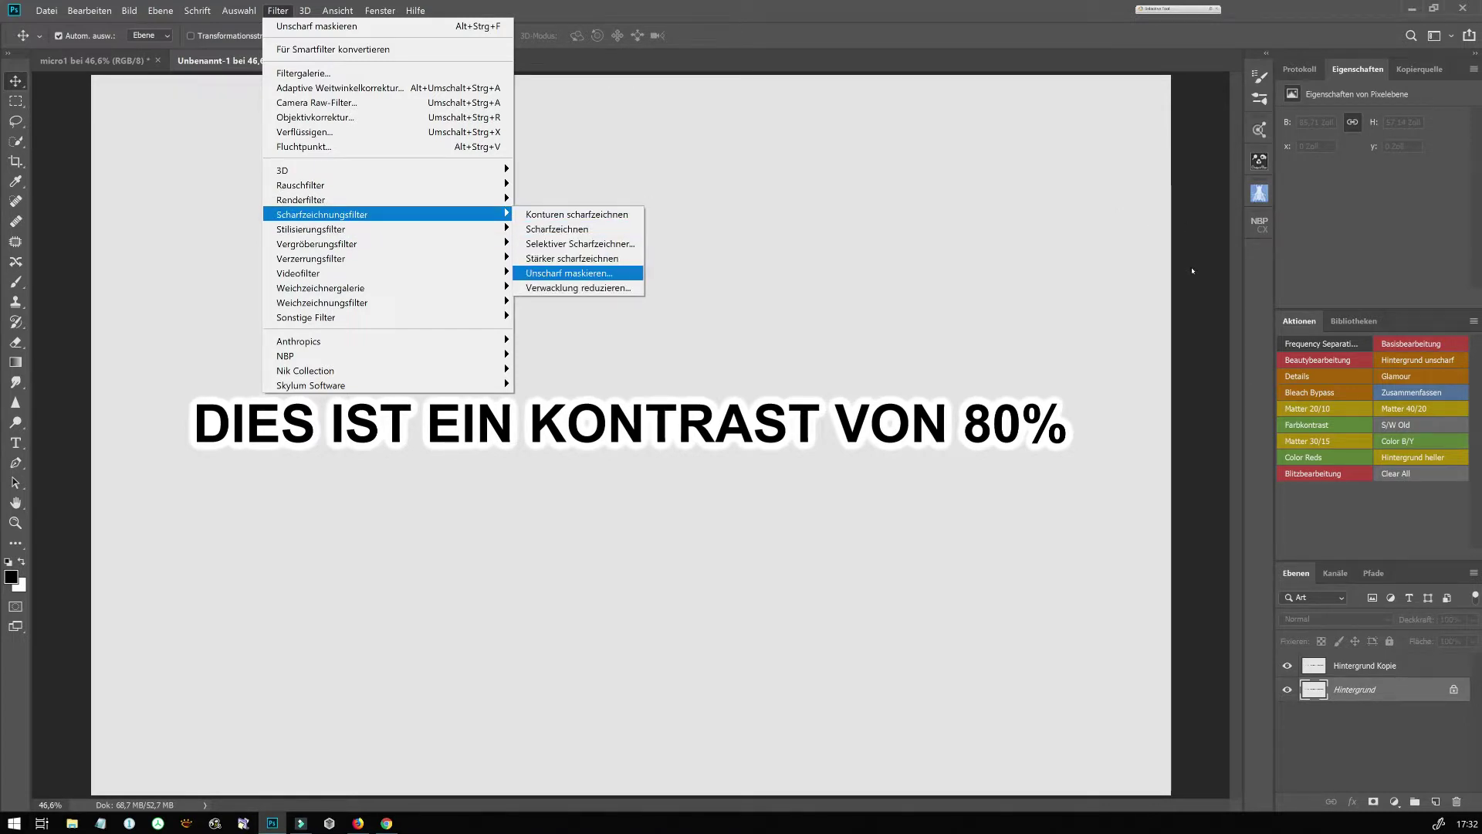
key(Return)
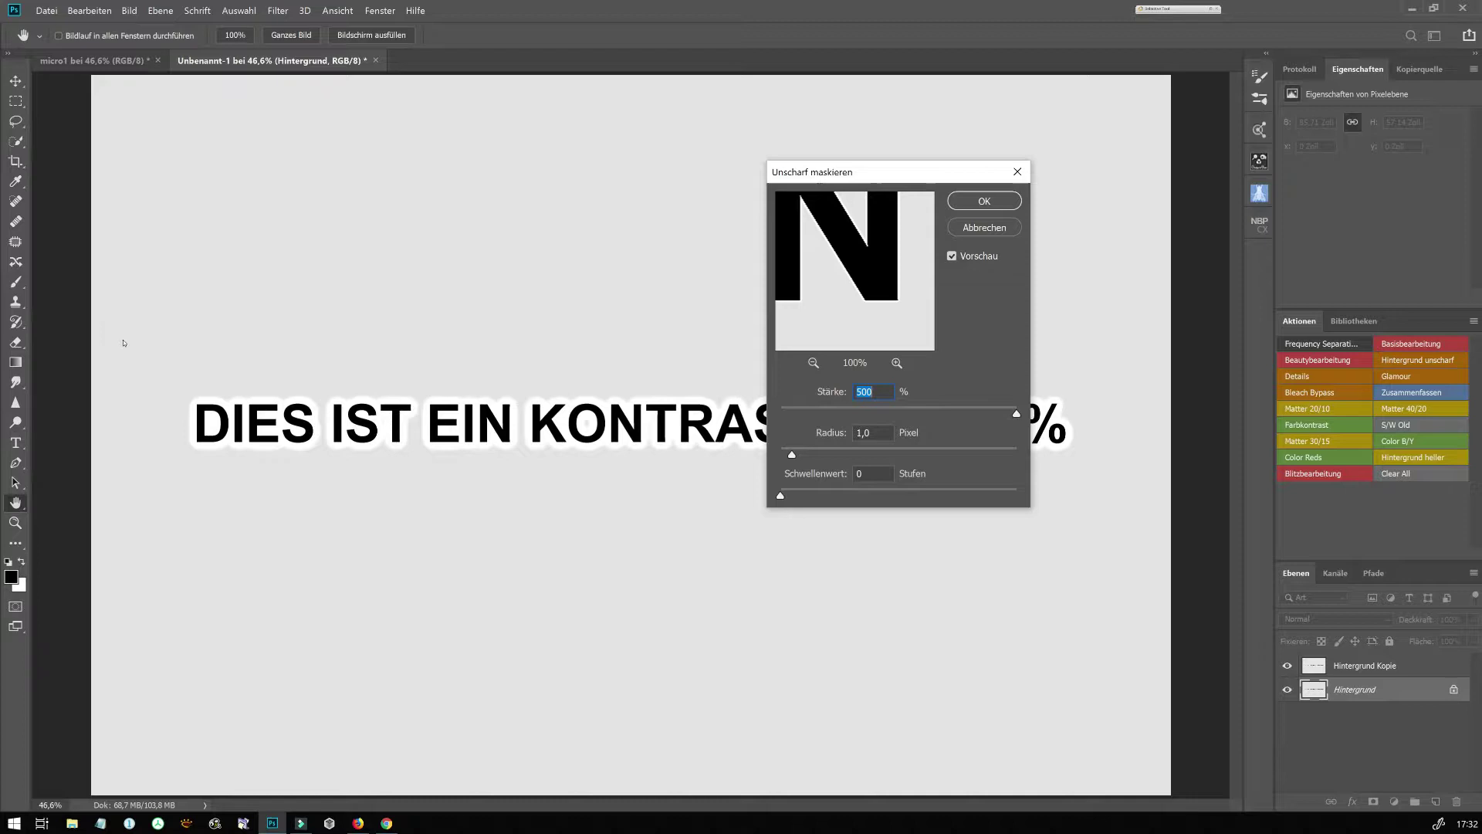
click(860, 432)
double_click(858, 432)
text(20)
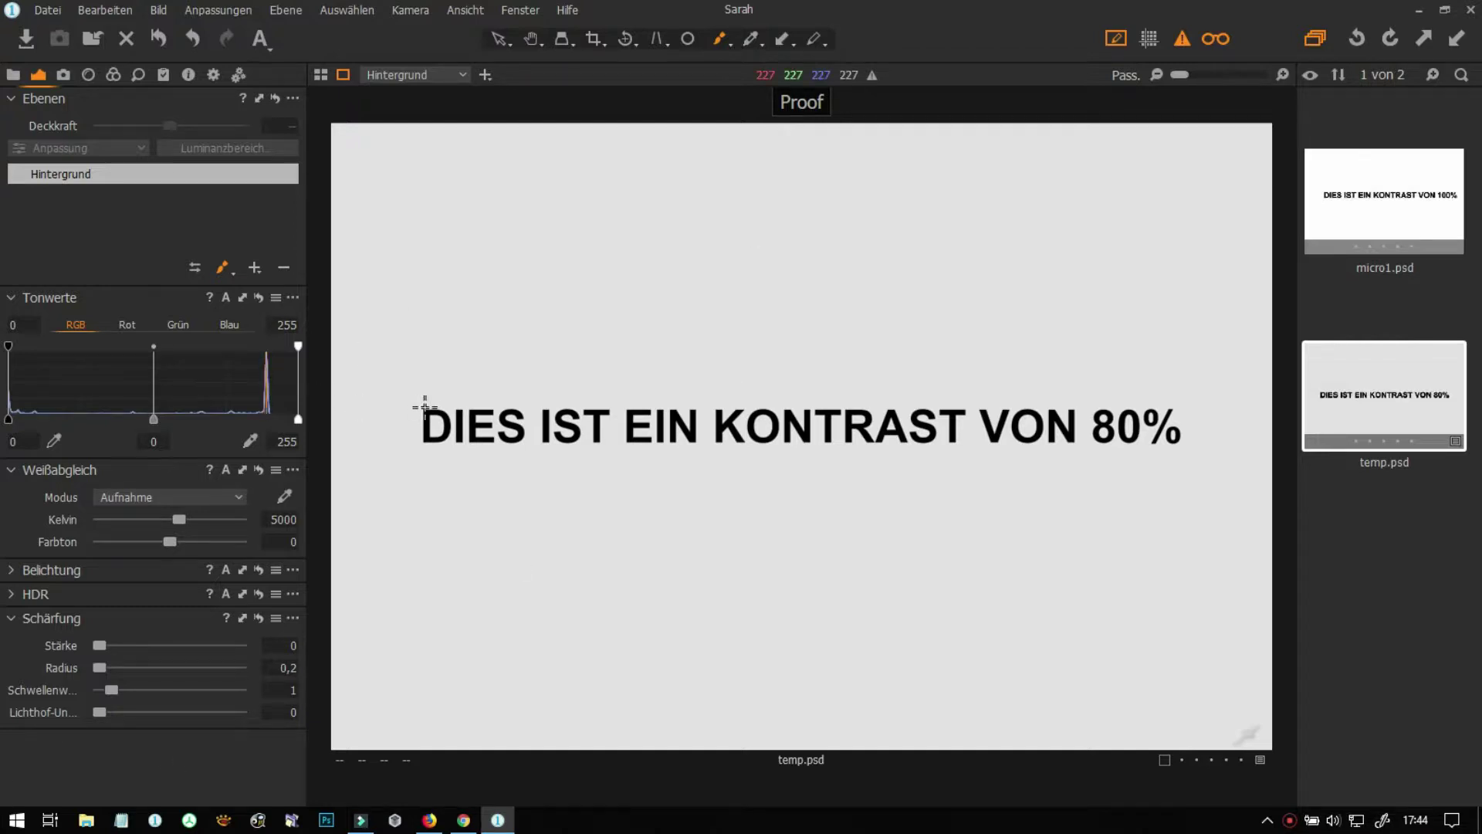
Step: In Capture One, set the sharpening radius of temp.psd to 2,5 and the strength to about 205
click(236, 750)
drag(100, 665, 253, 663)
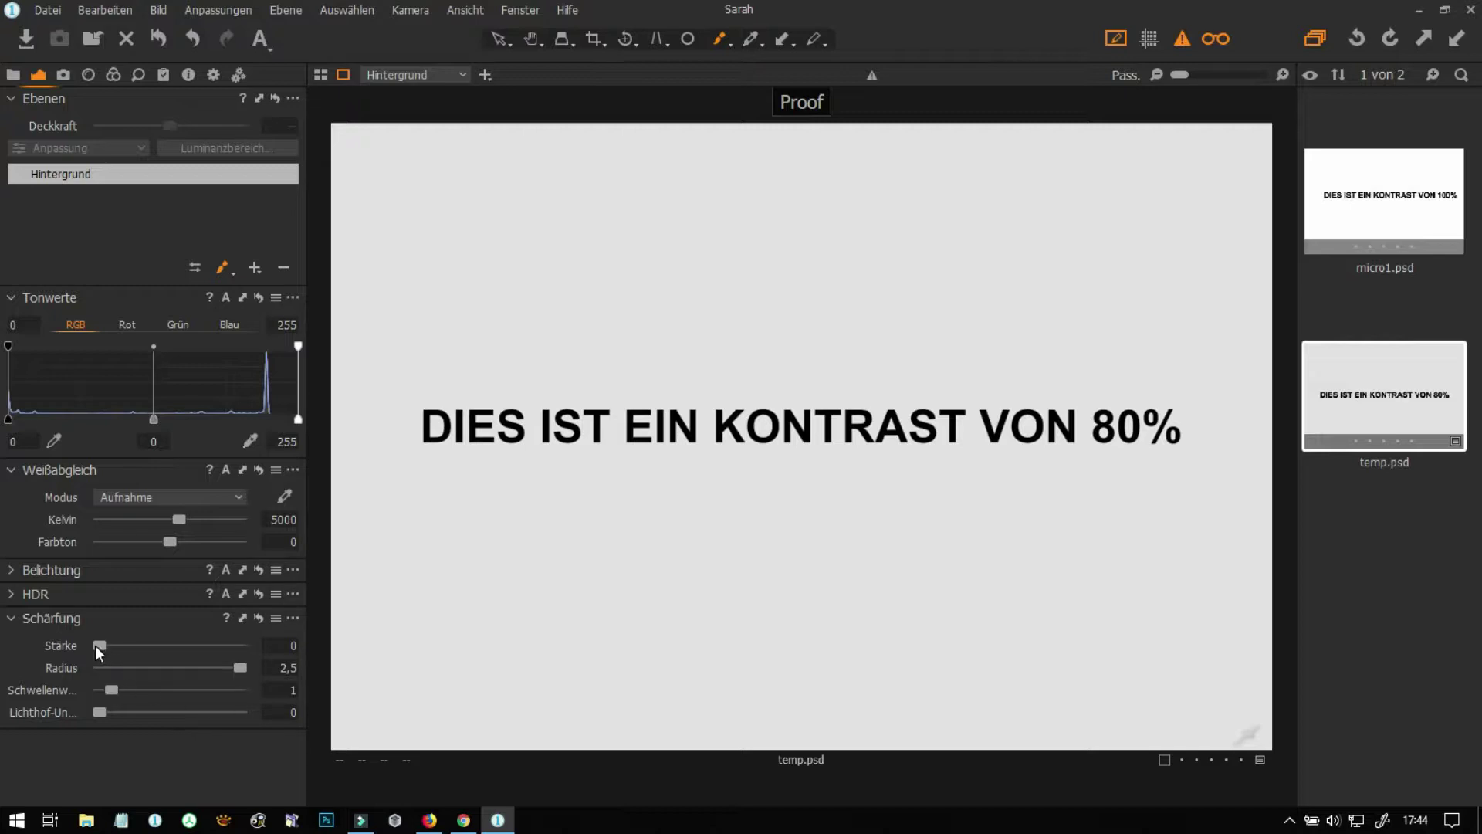
drag(99, 645, 128, 645)
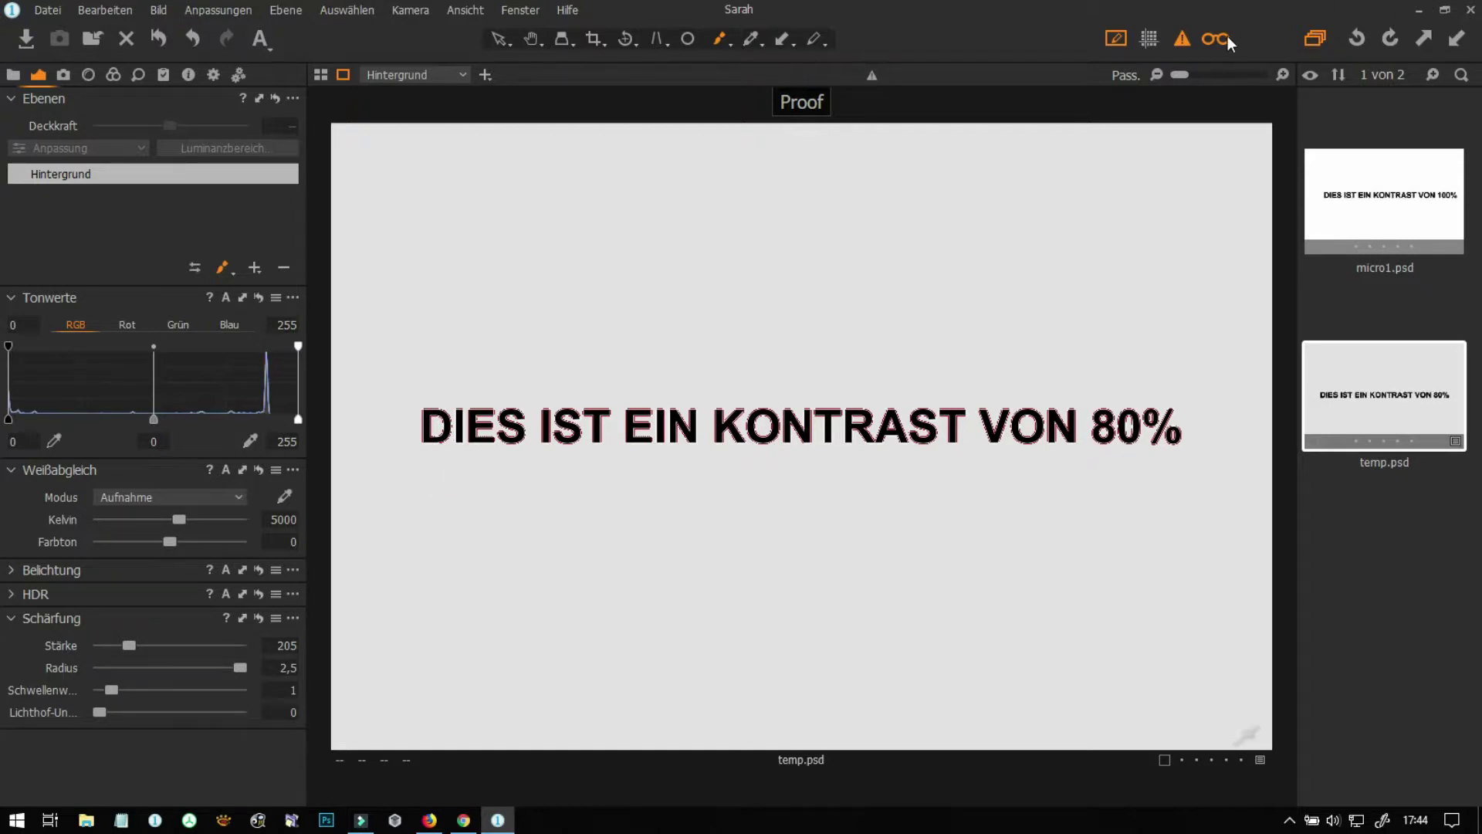
Step: Toggle the exposure warning off and on repeatedly to examine the edges of the sharpened text
click(1183, 38)
click(1182, 39)
click(1182, 39)
click(1182, 39)
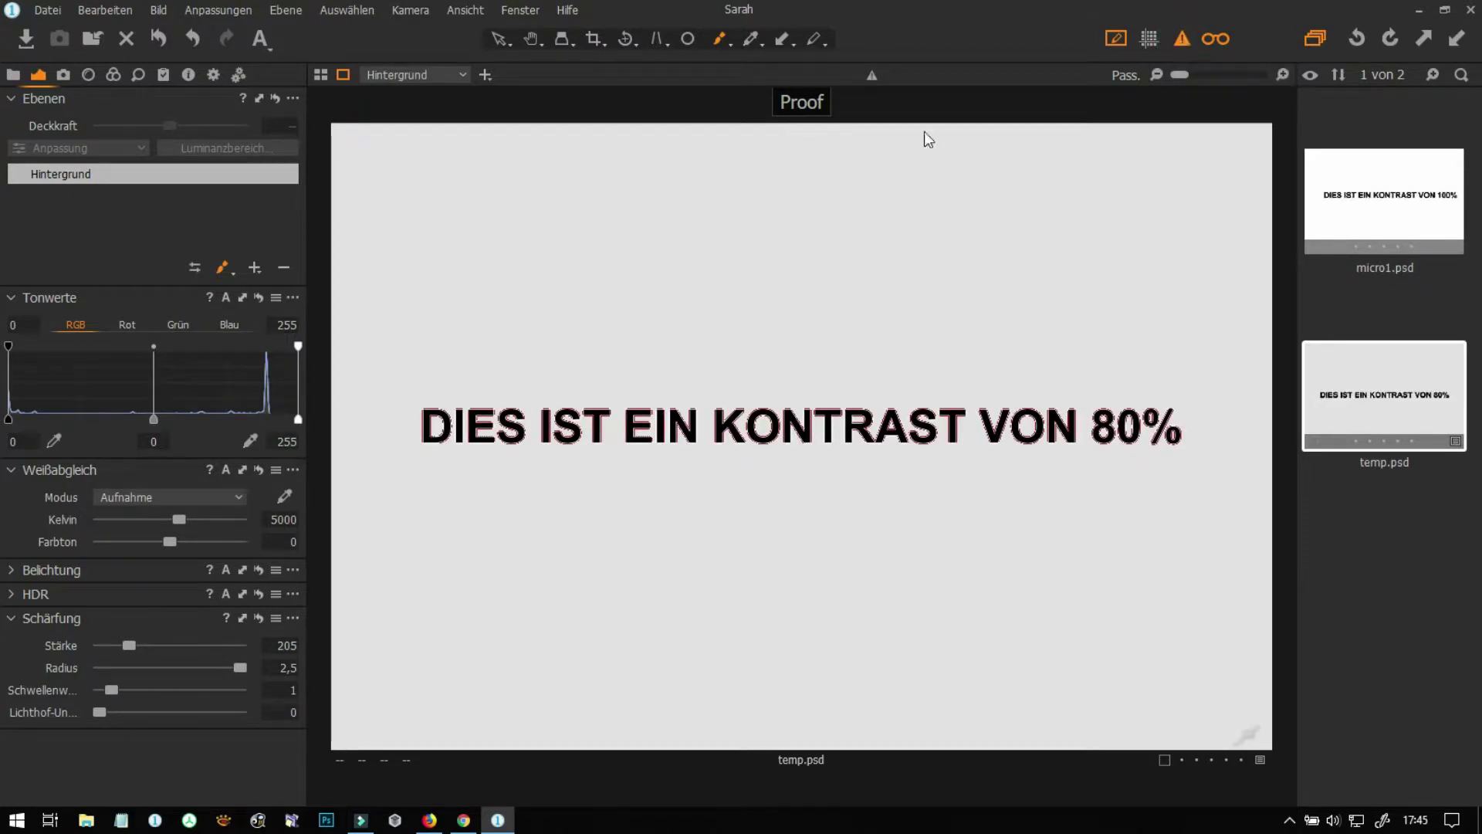
Step: Try the sharpening strength at 72 and 1000, and raise the halo suppression to 100
mouse_move(127, 642)
mouse_down()
mouse_move(104, 642)
mouse_move(146, 642)
mouse_move(64, 641)
mouse_move(109, 645)
mouse_up()
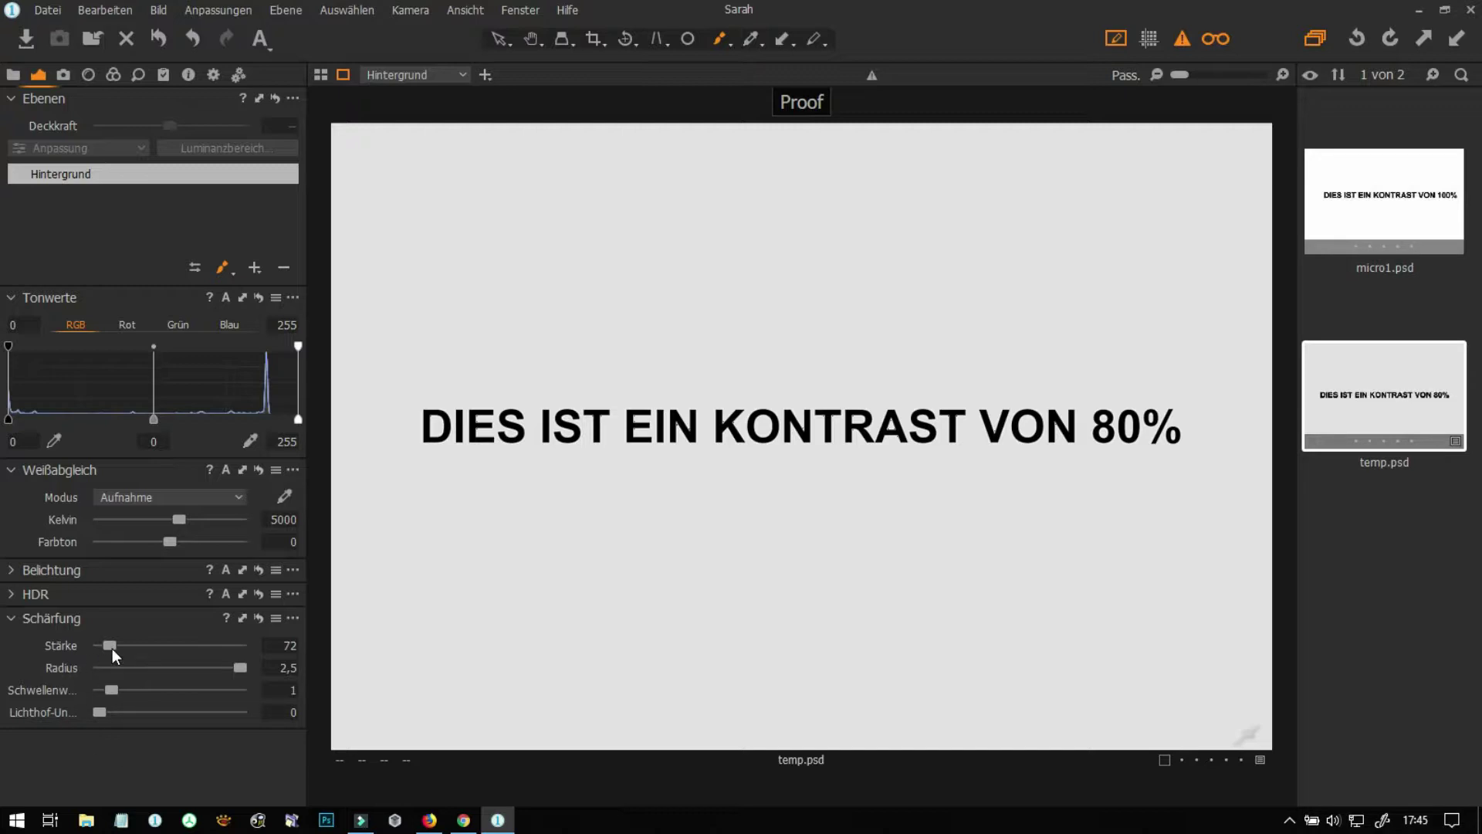
drag(110, 645, 241, 646)
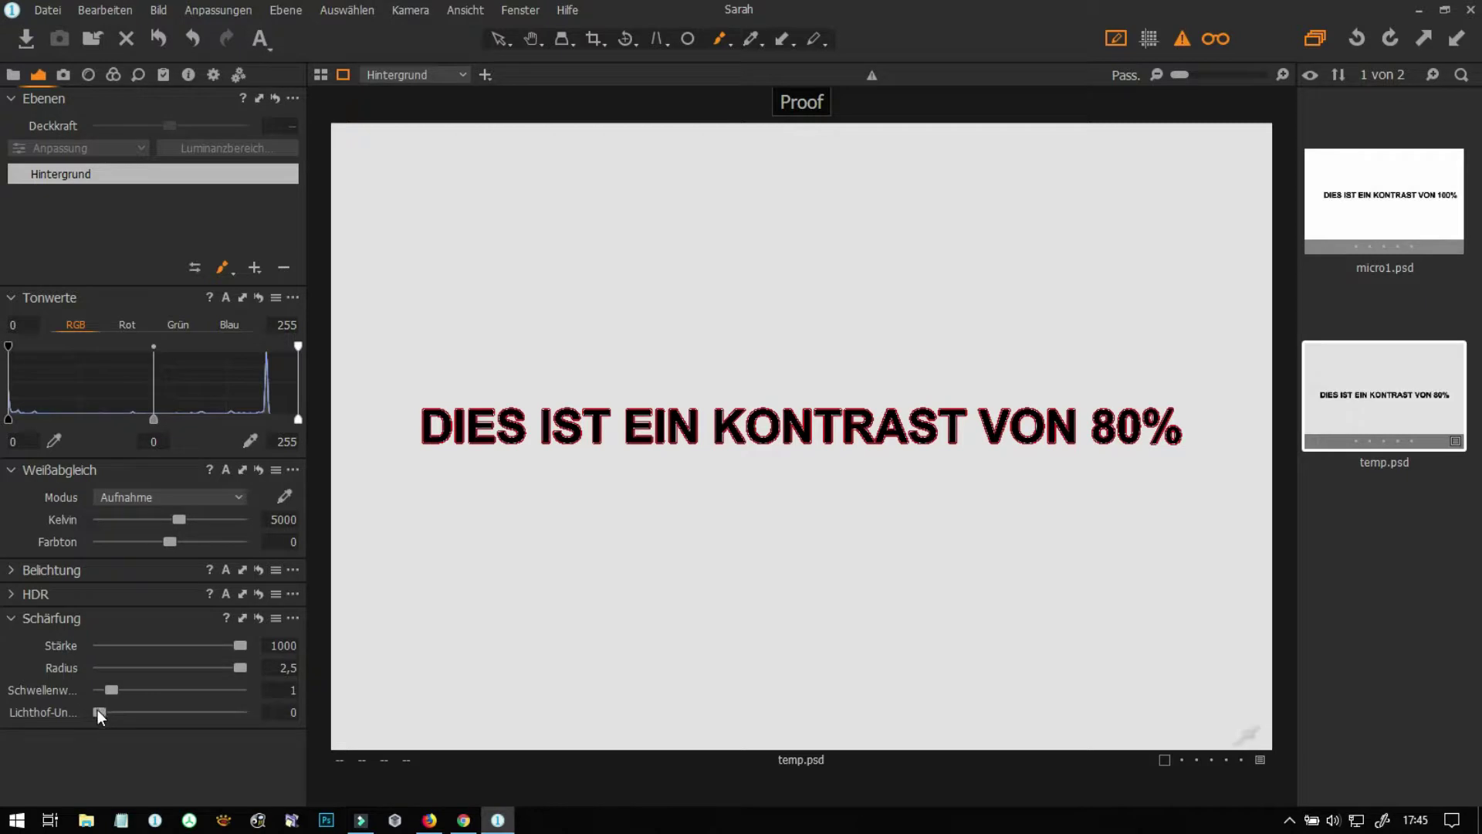
drag(100, 711, 242, 710)
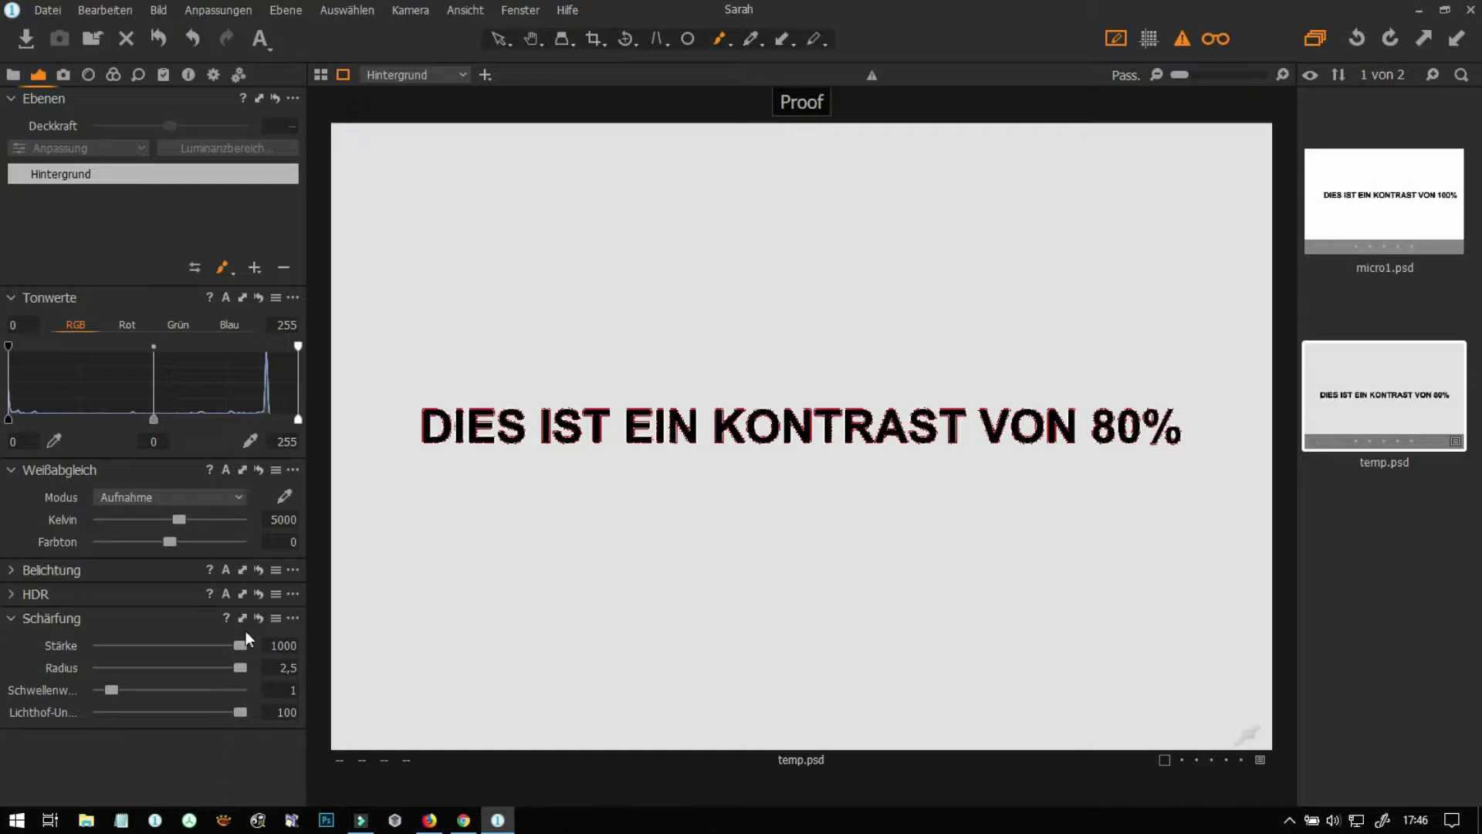
Step: Lower the sharpening strength to about 197 and return the halo suppression to 0
drag(242, 646, 130, 642)
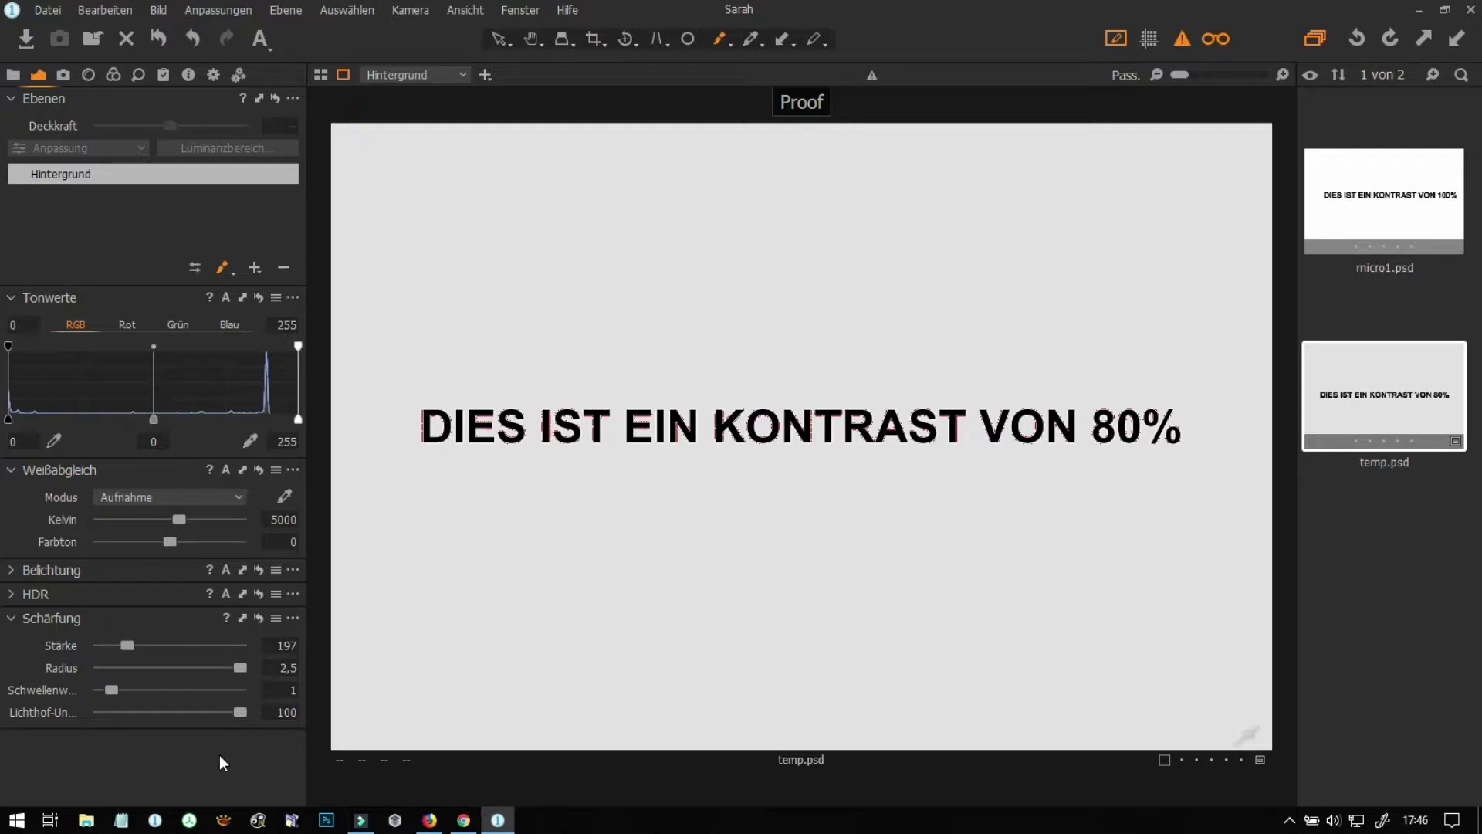
click(247, 711)
click(246, 712)
drag(245, 713, 57, 710)
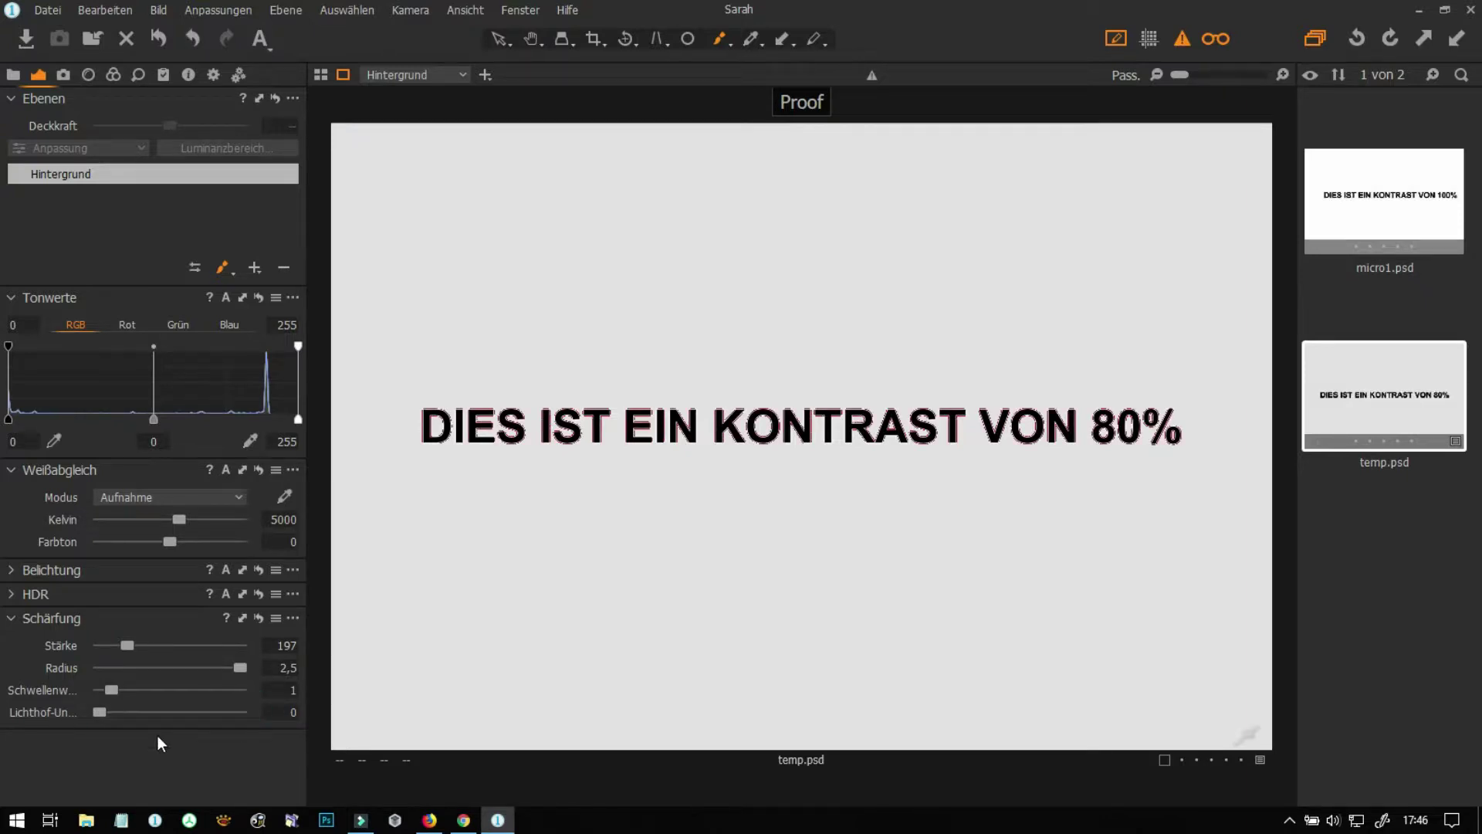
Step: Try sharpening strength 79 with threshold 0 and strength 408 with threshold 3,7, and readjust both settings further
drag(125, 647, 108, 642)
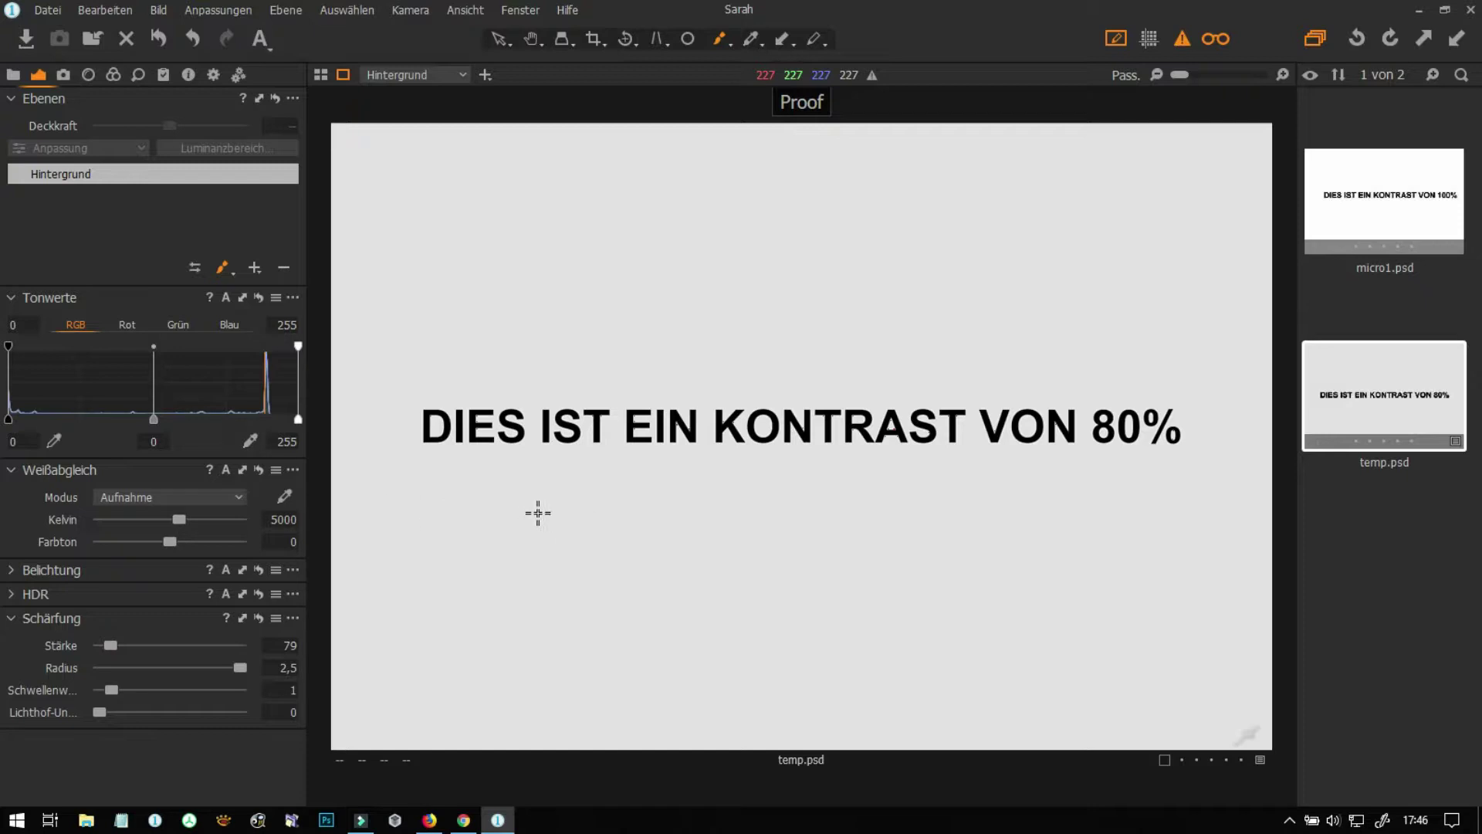
drag(108, 688, 89, 692)
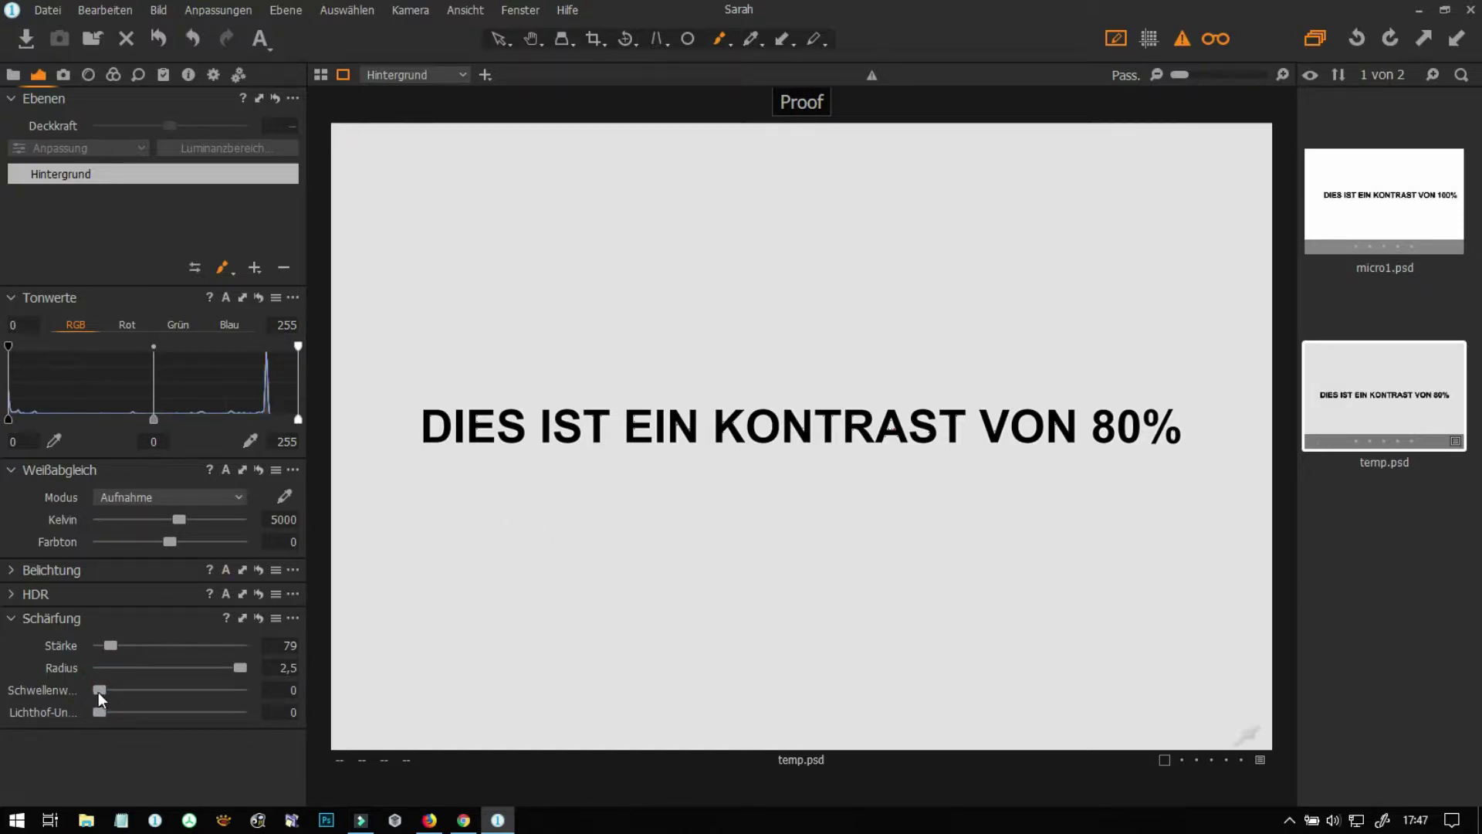
drag(136, 688, 184, 636)
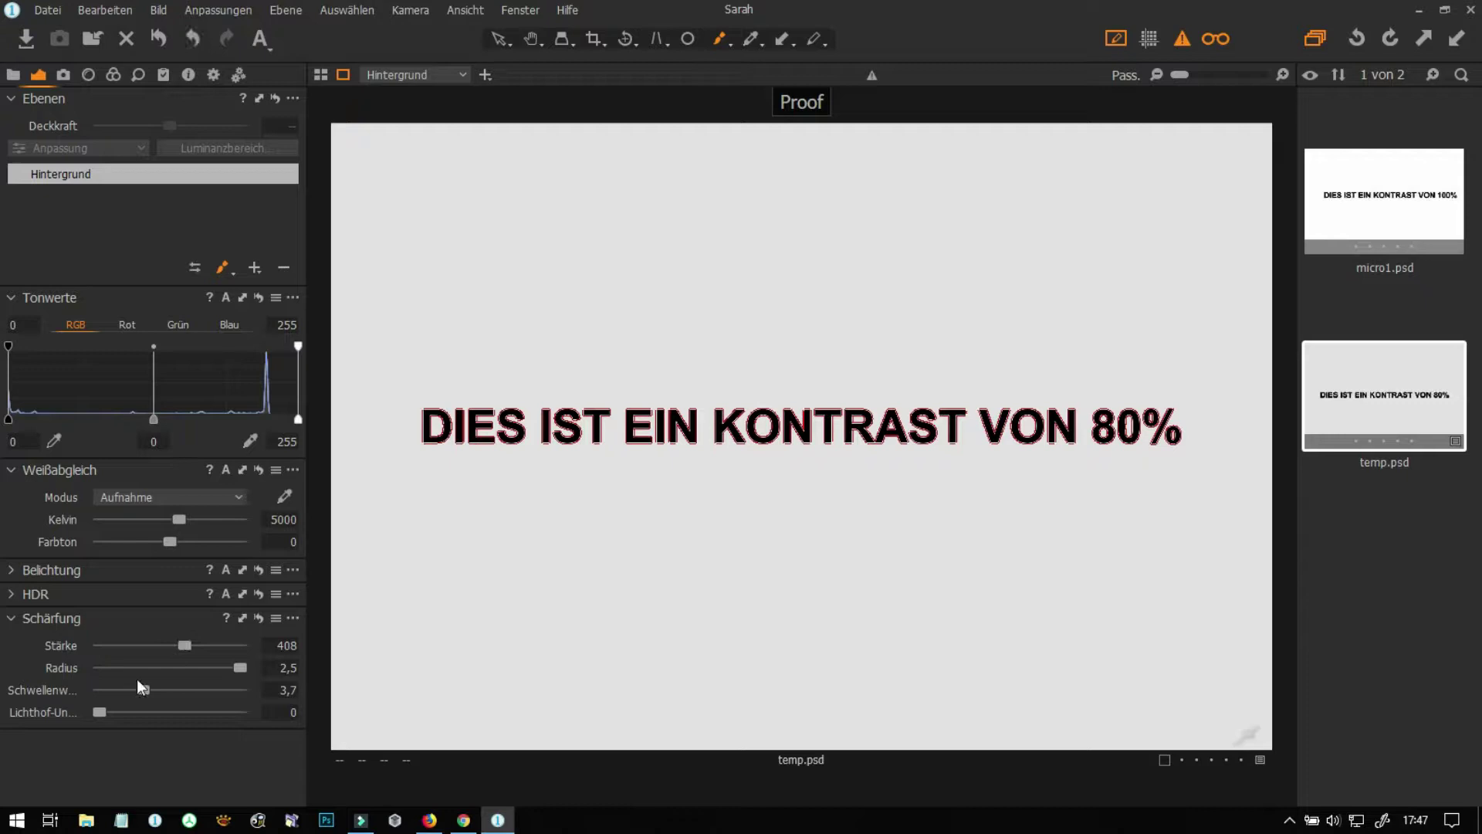
drag(144, 690, 126, 641)
mouse_move(179, 689)
mouse_down()
mouse_move(242, 687)
mouse_move(192, 691)
mouse_up()
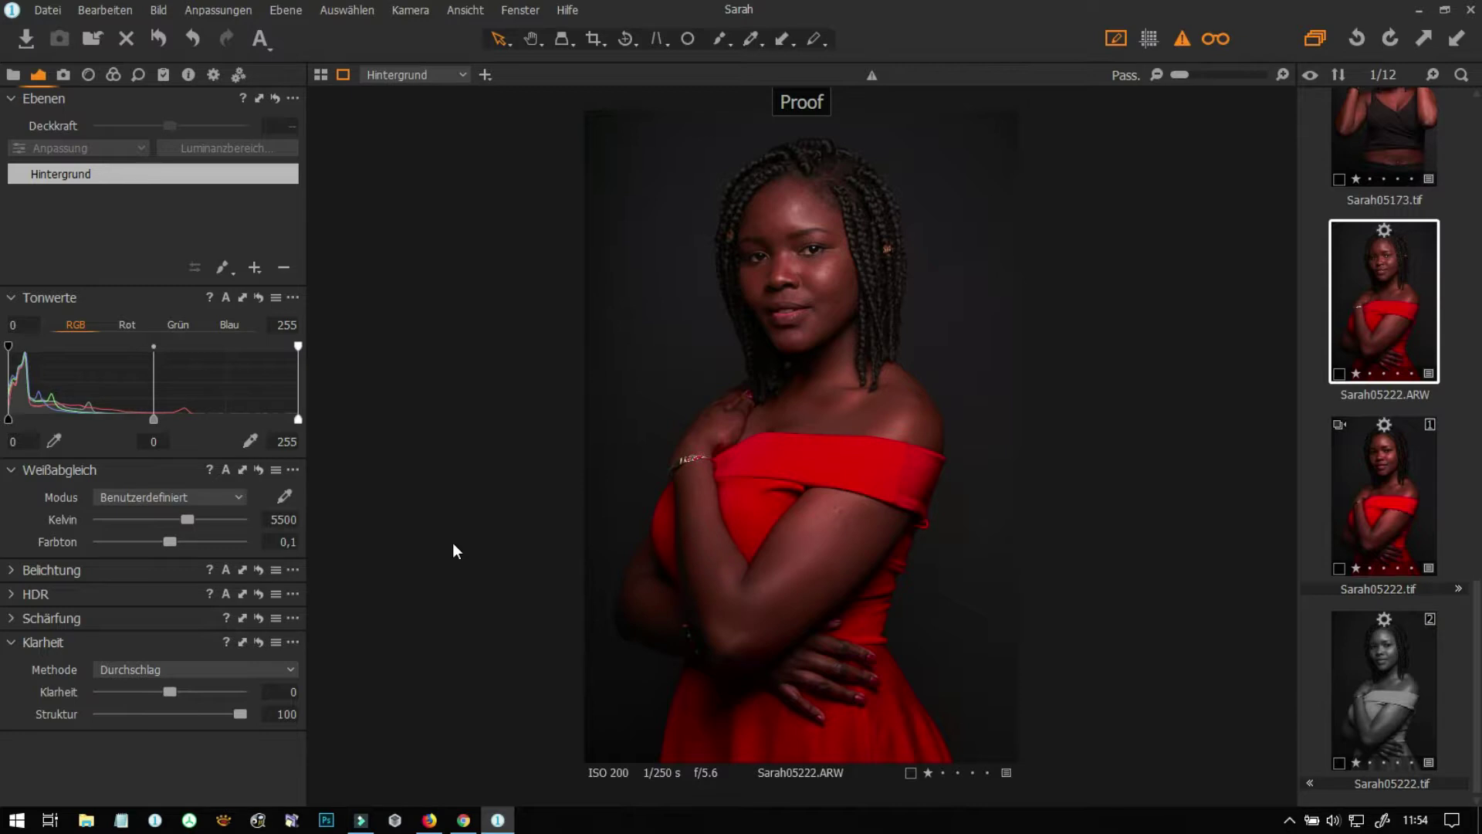
Step: Review the available clarity methods for the red-dress portrait and set the method to Klassisch
click(210, 668)
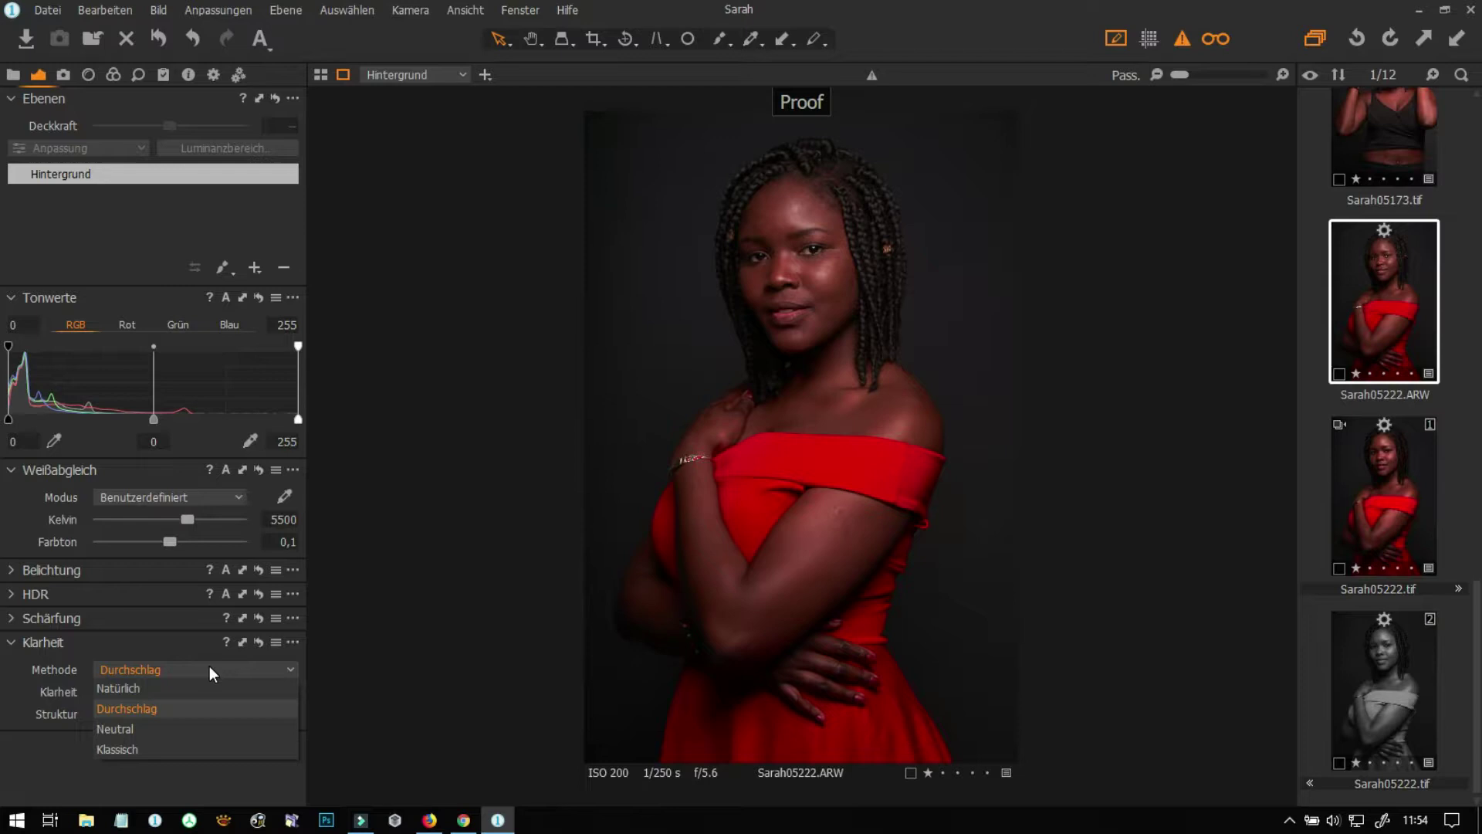
click(10, 683)
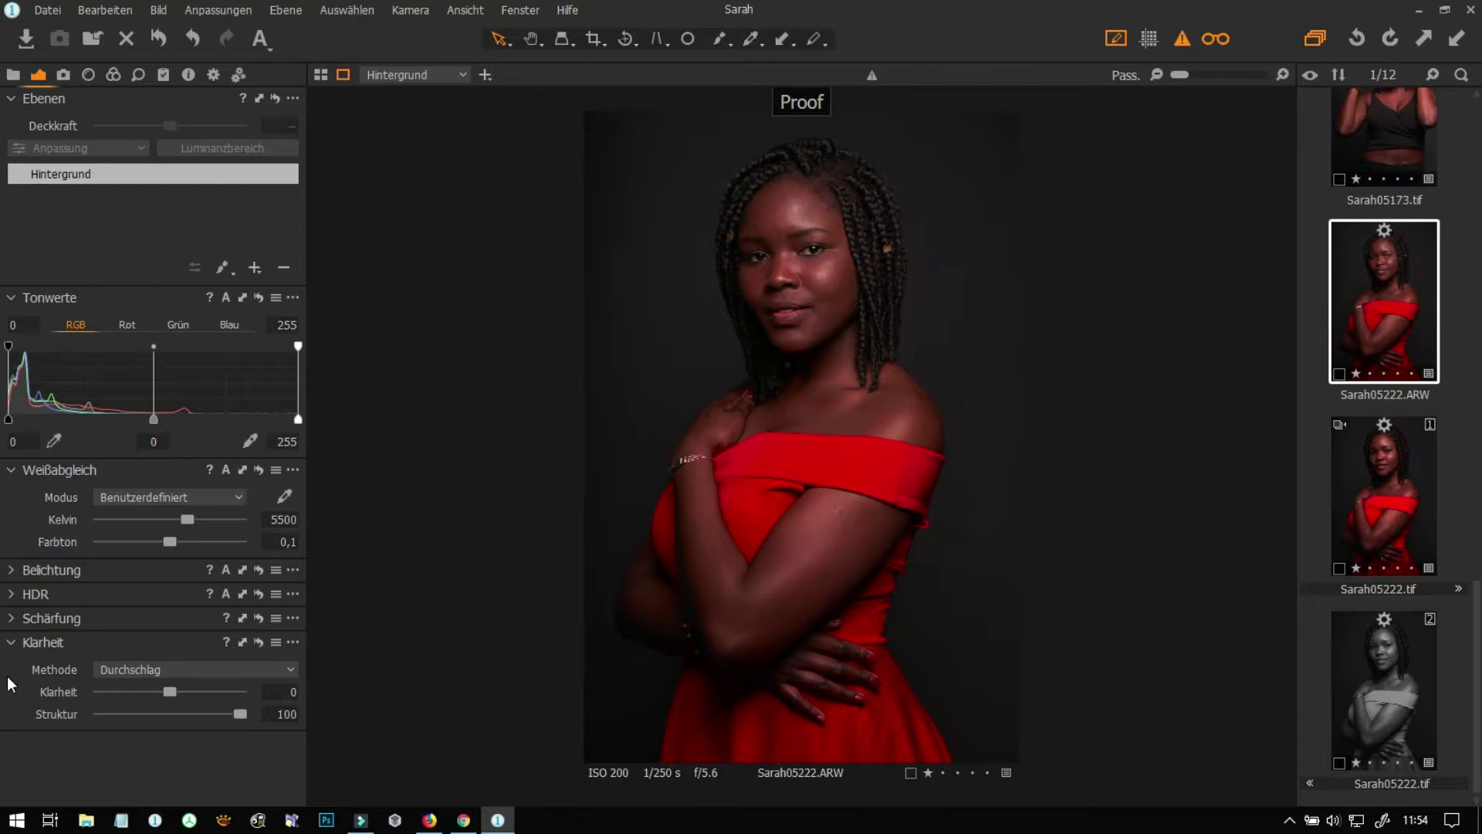
click(270, 669)
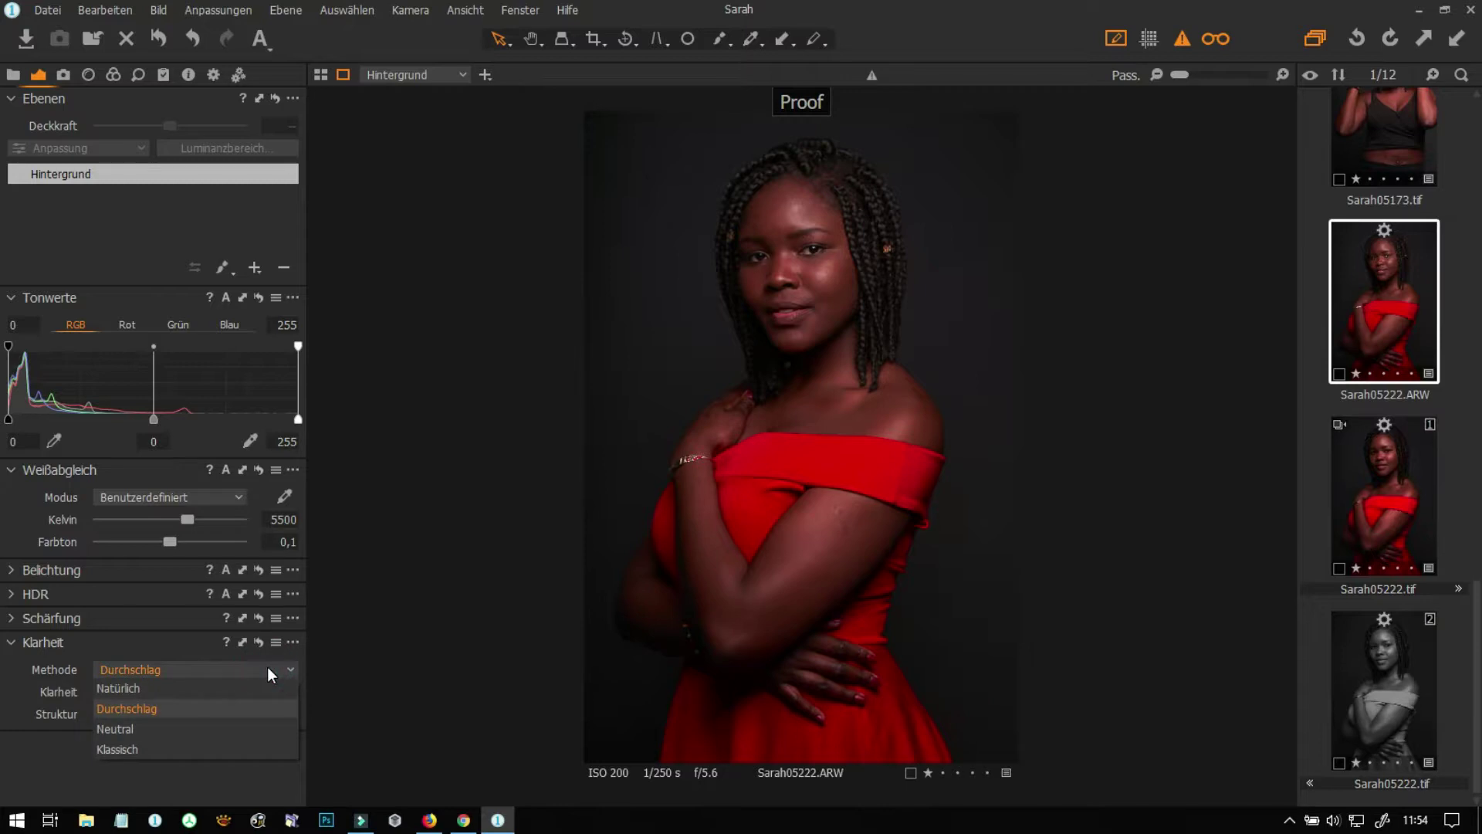
click(165, 747)
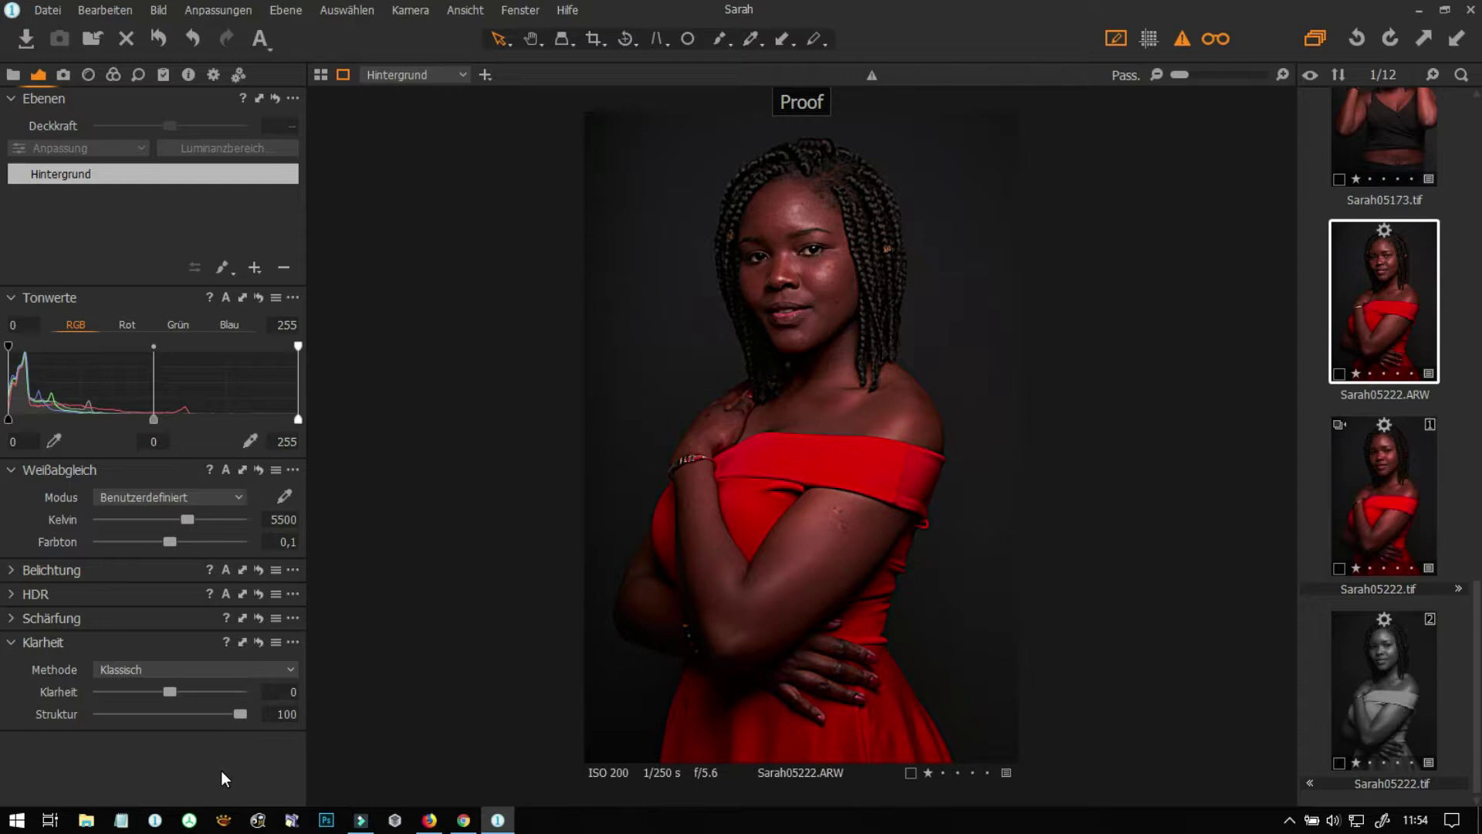
Step: Change the portrait's clarity method to Natürlich and look over the remaining methods without choosing another
click(200, 669)
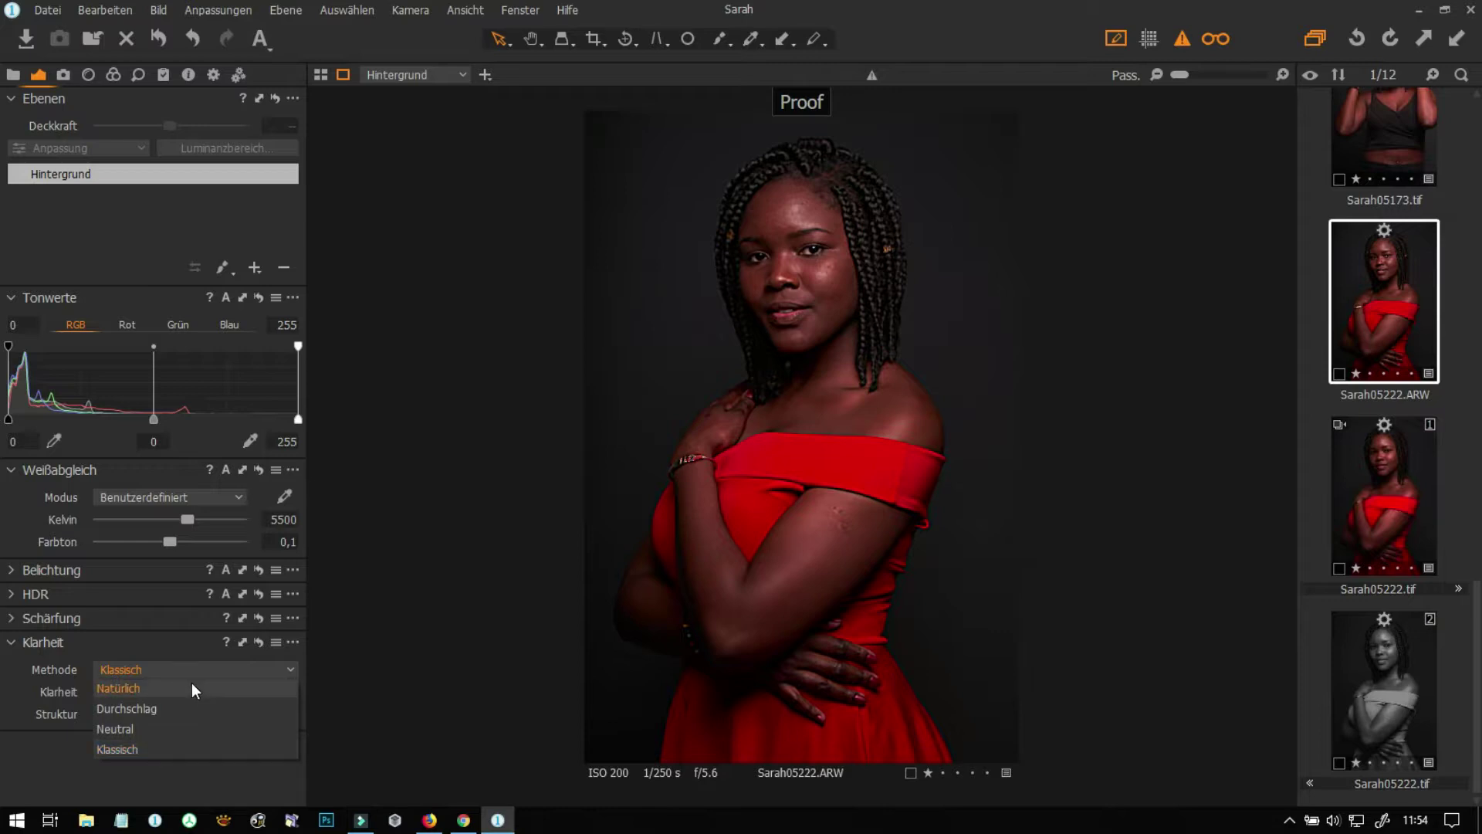
click(189, 684)
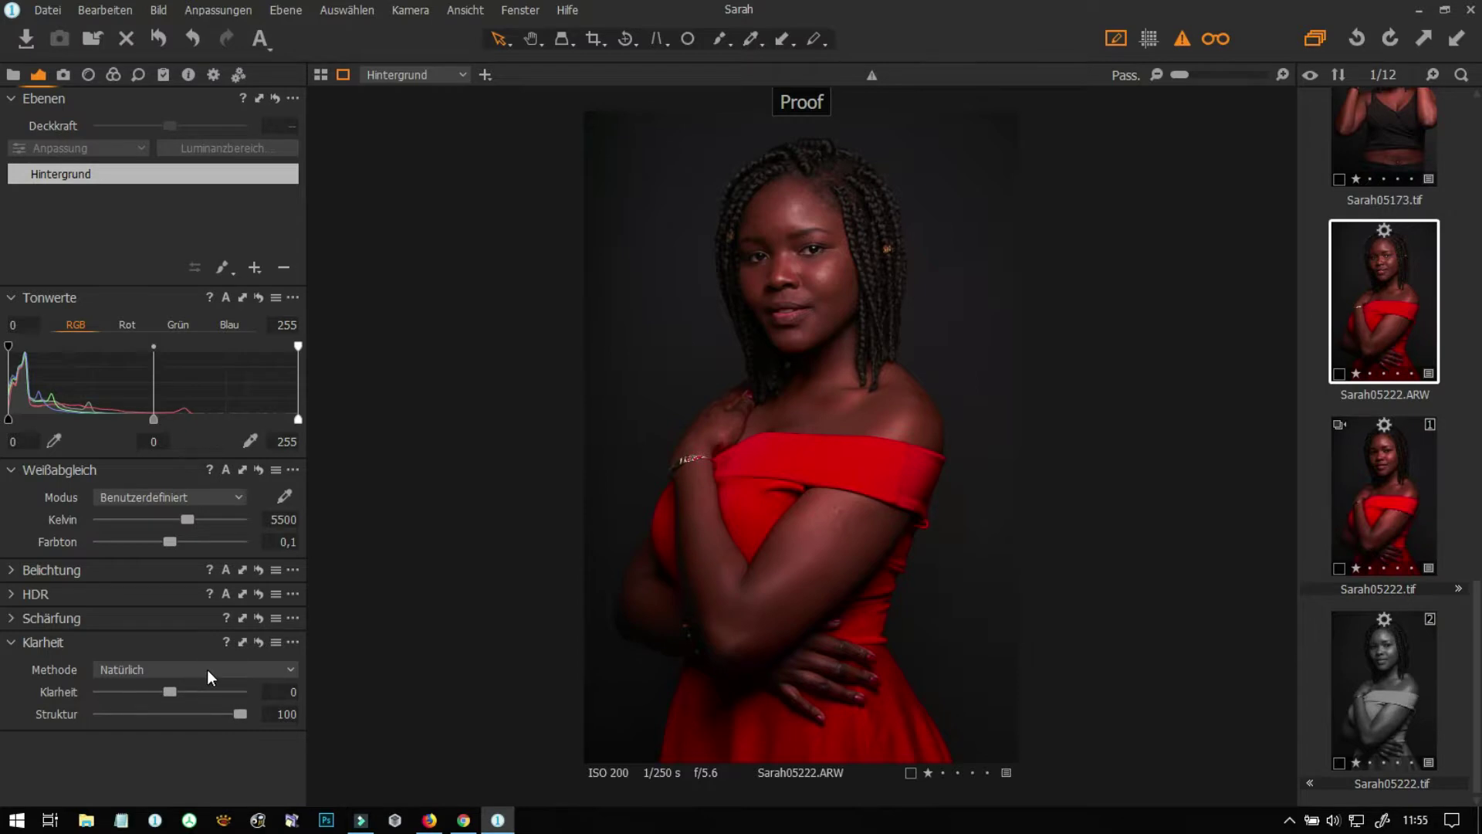
click(207, 670)
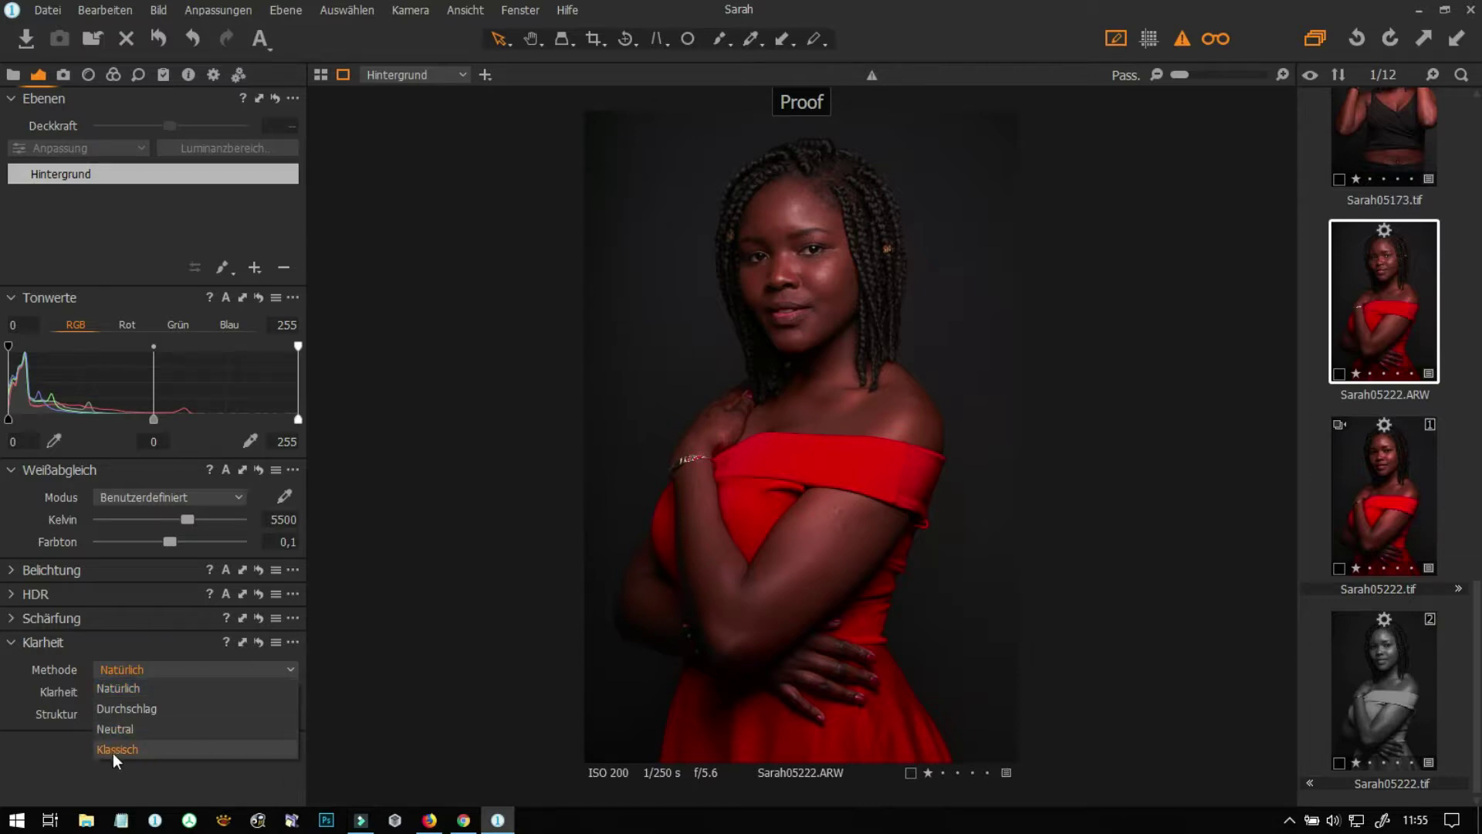
click(71, 753)
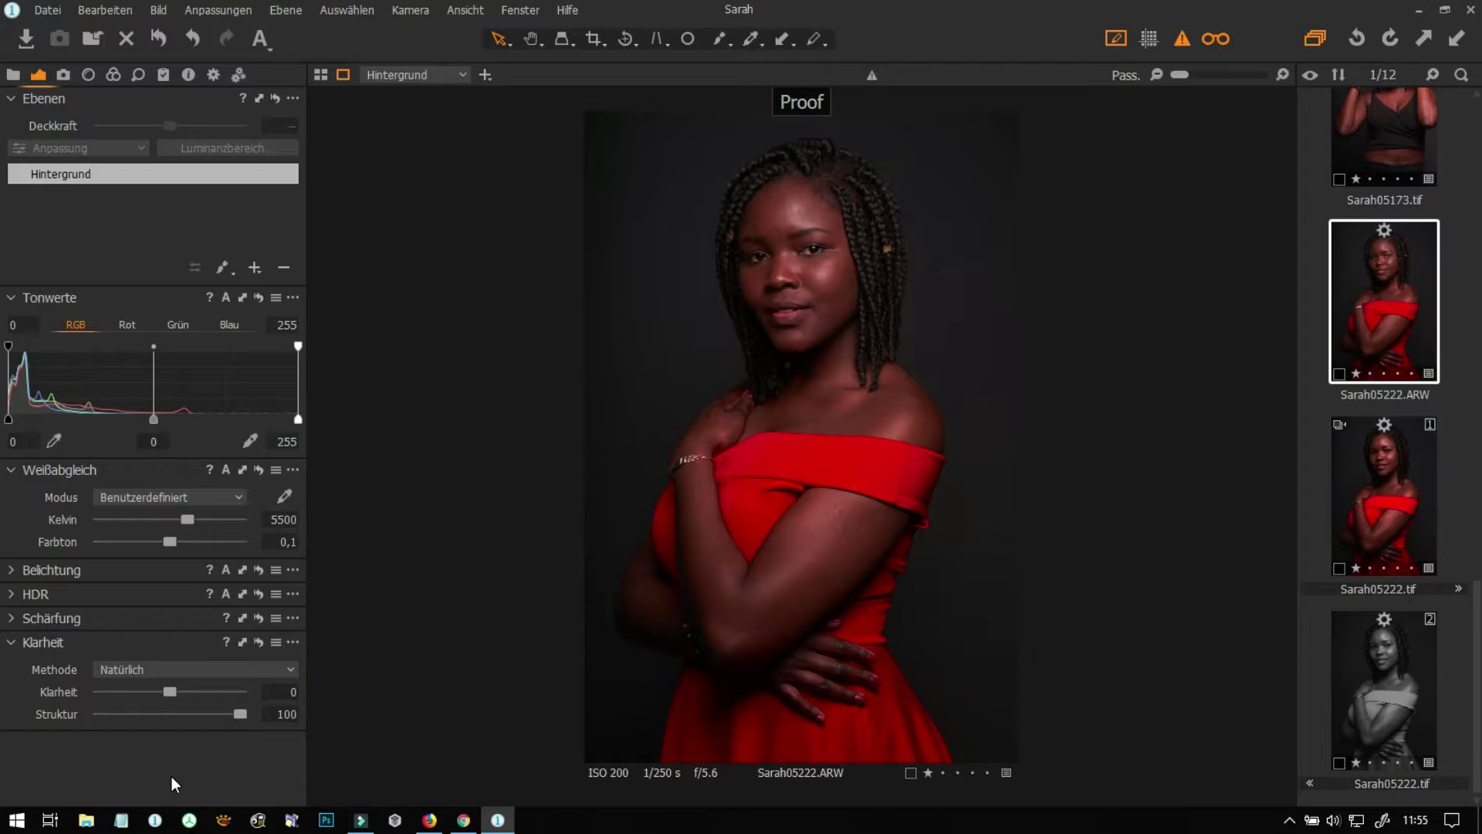
Step: Set the portrait's clarity method to Neutral and reset the structure to 0
click(182, 666)
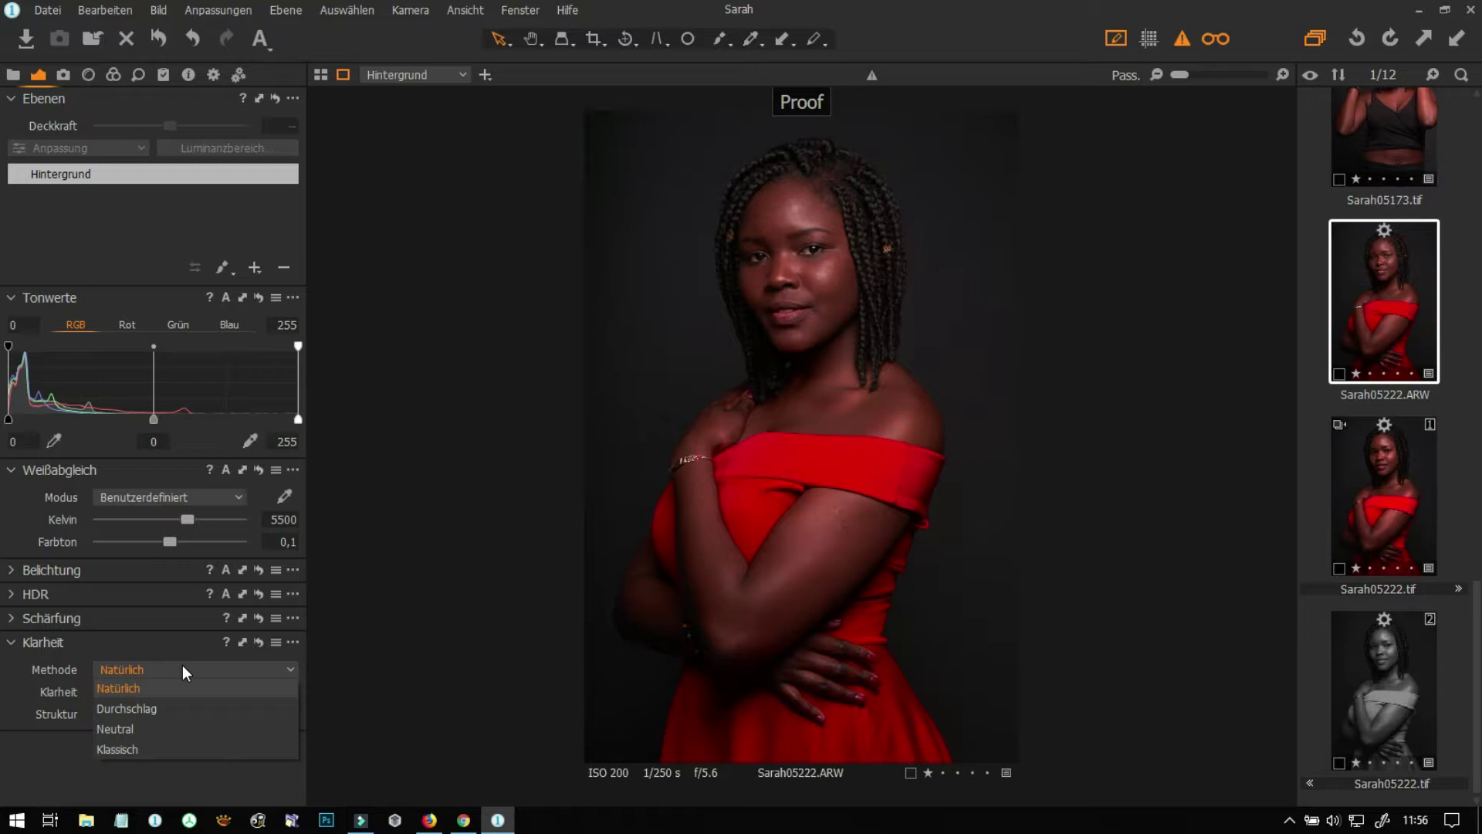
click(131, 728)
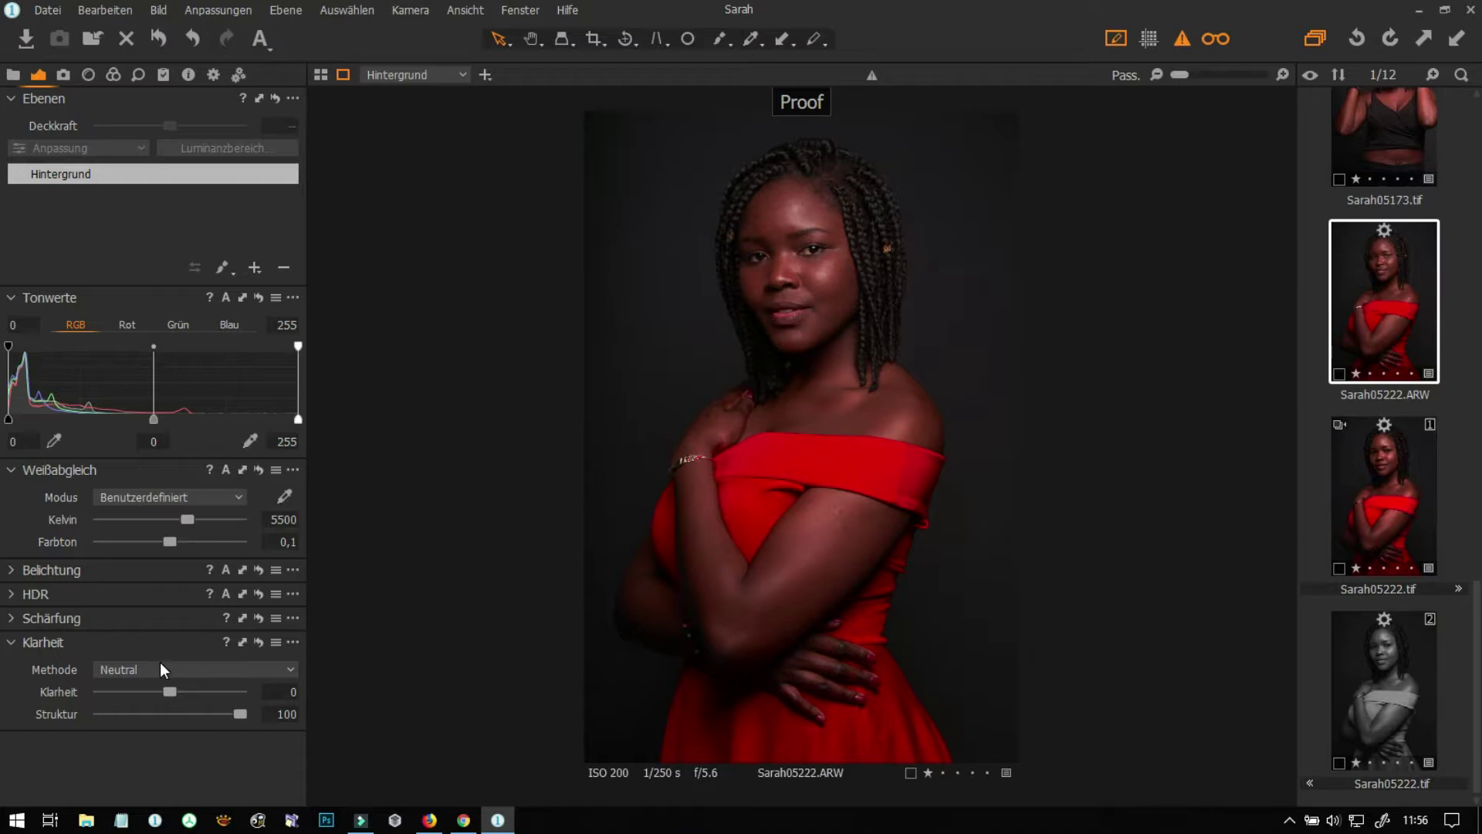
double_click(238, 710)
Step: Compare clarity at 100 and -100 on the cheek and braids at 400% magnification, and set it to about -39
scroll(840, 299, up, 2)
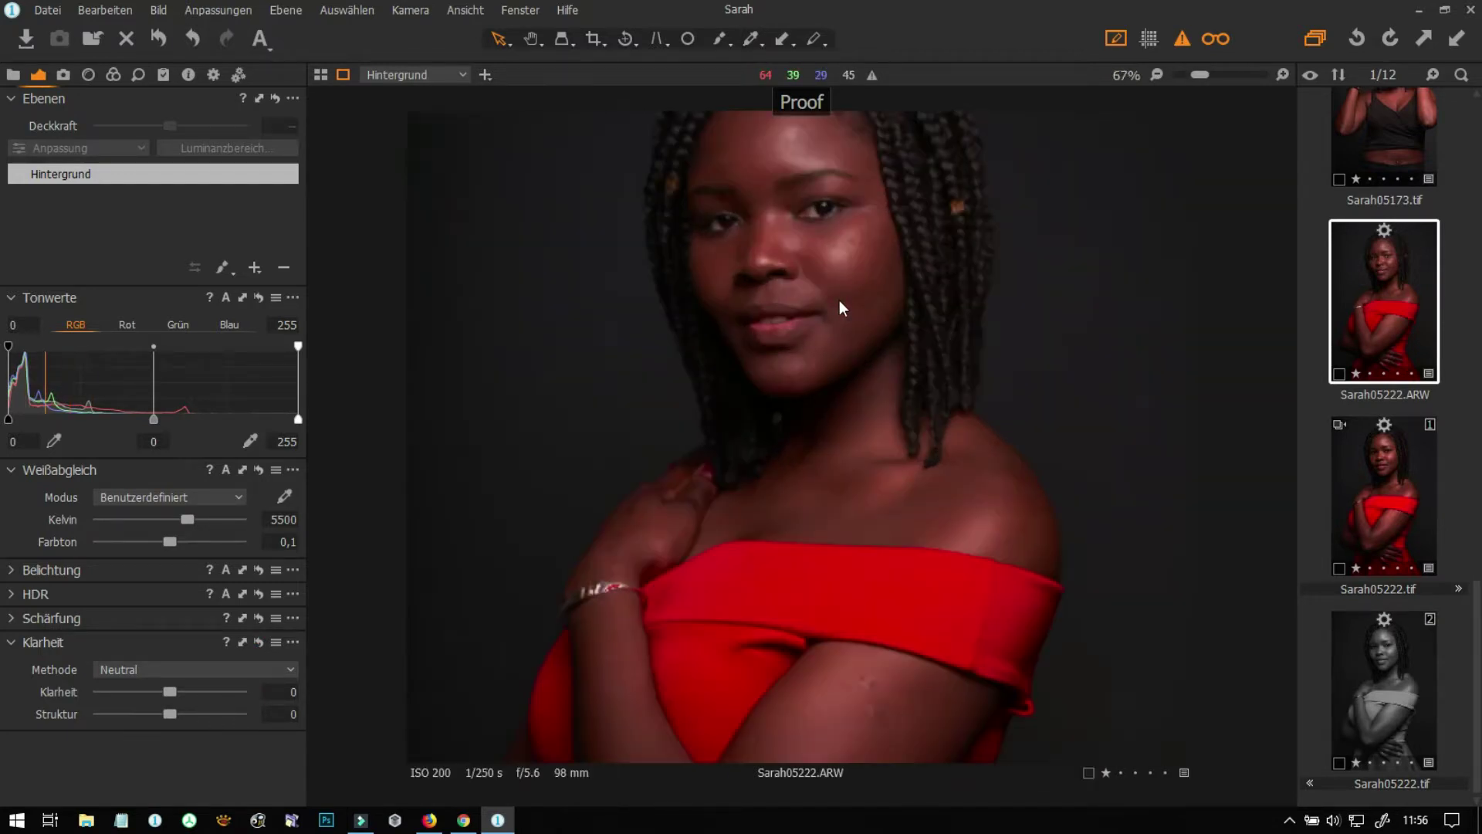
scroll(840, 299, up, 3)
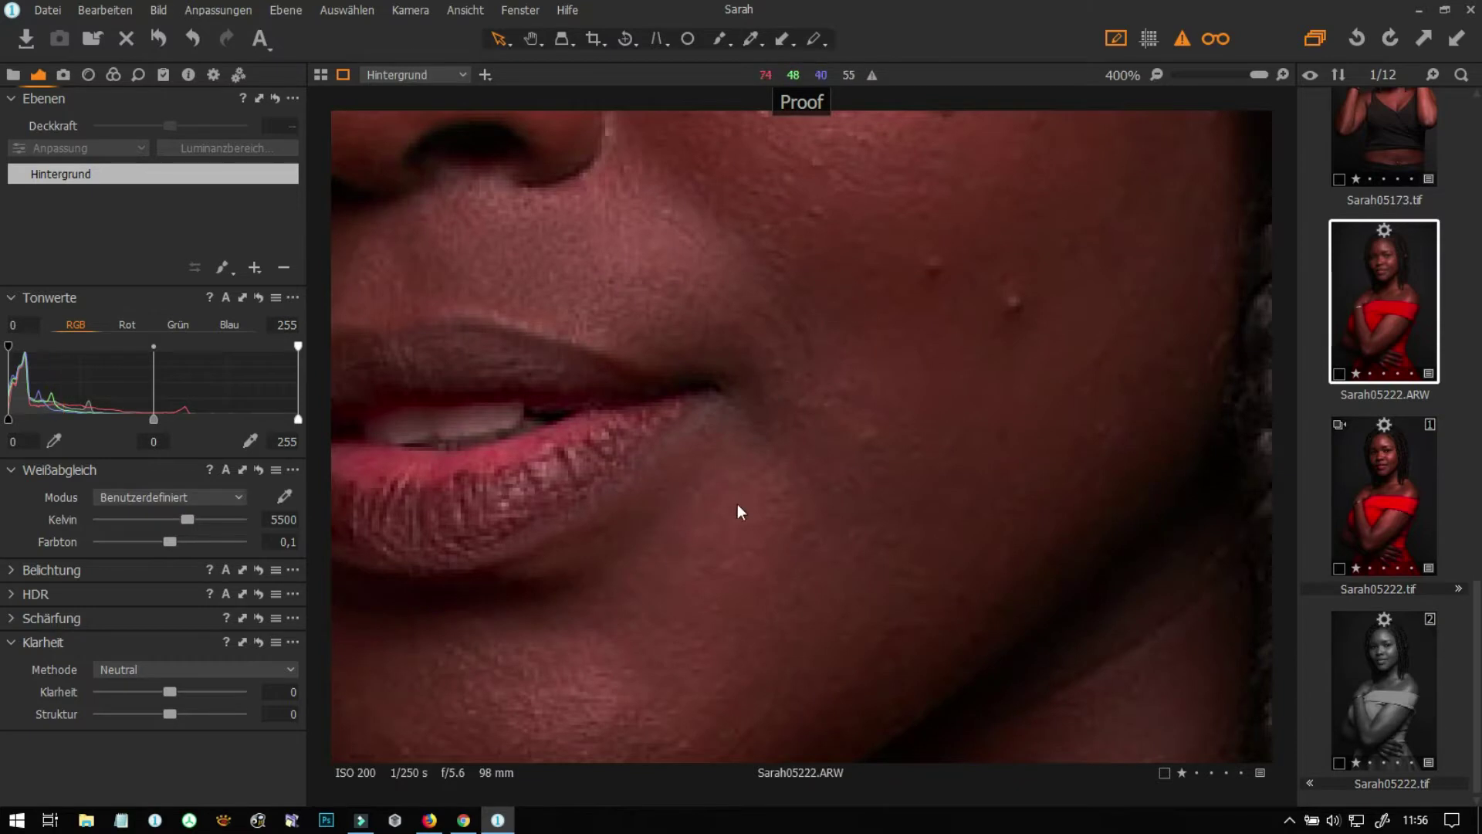
mouse_move(830, 484)
mouse_down()
mouse_move(639, 569)
mouse_move(467, 694)
mouse_up()
drag(742, 483, 558, 696)
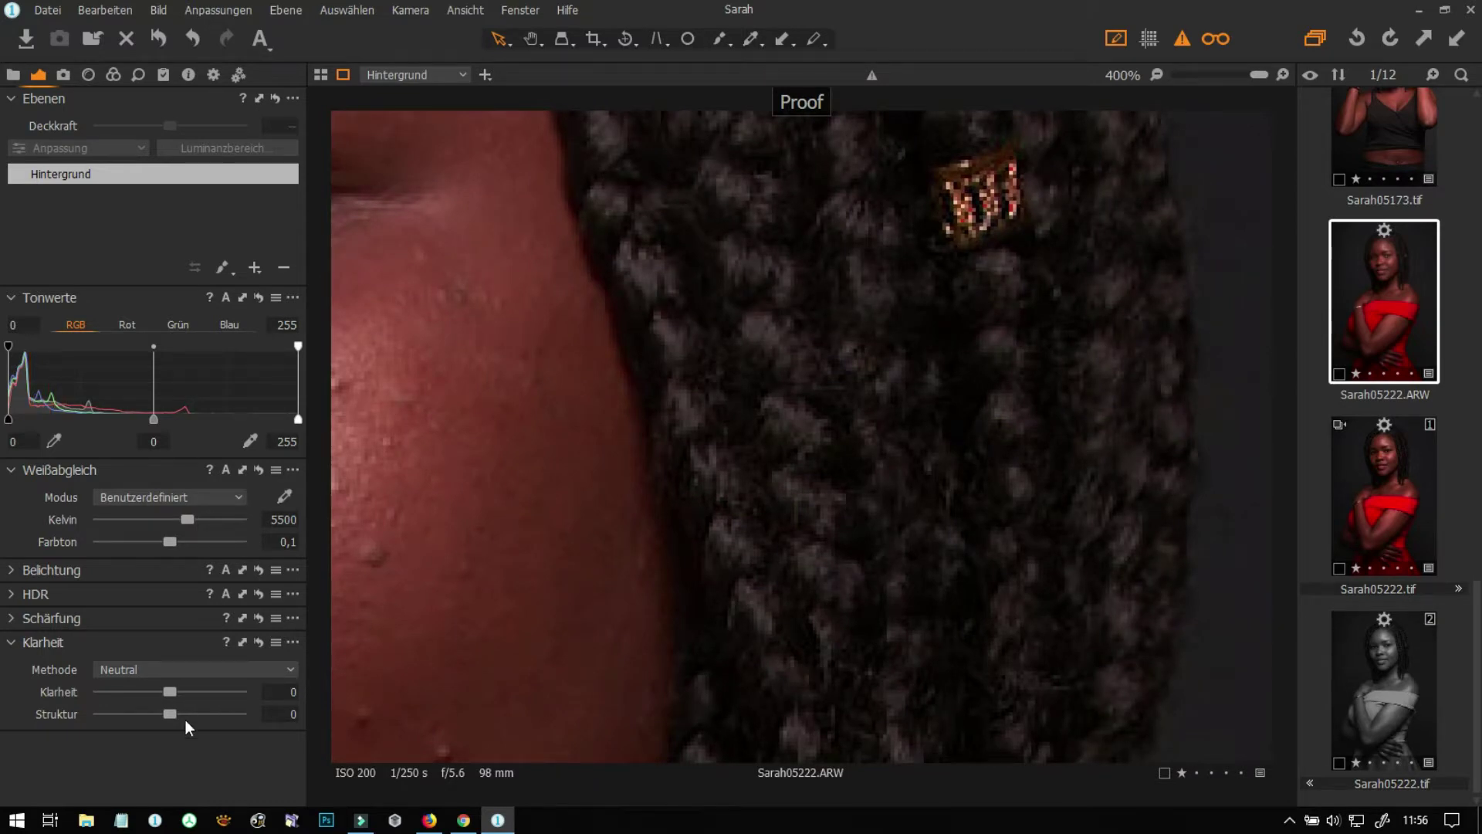
drag(166, 692, 240, 692)
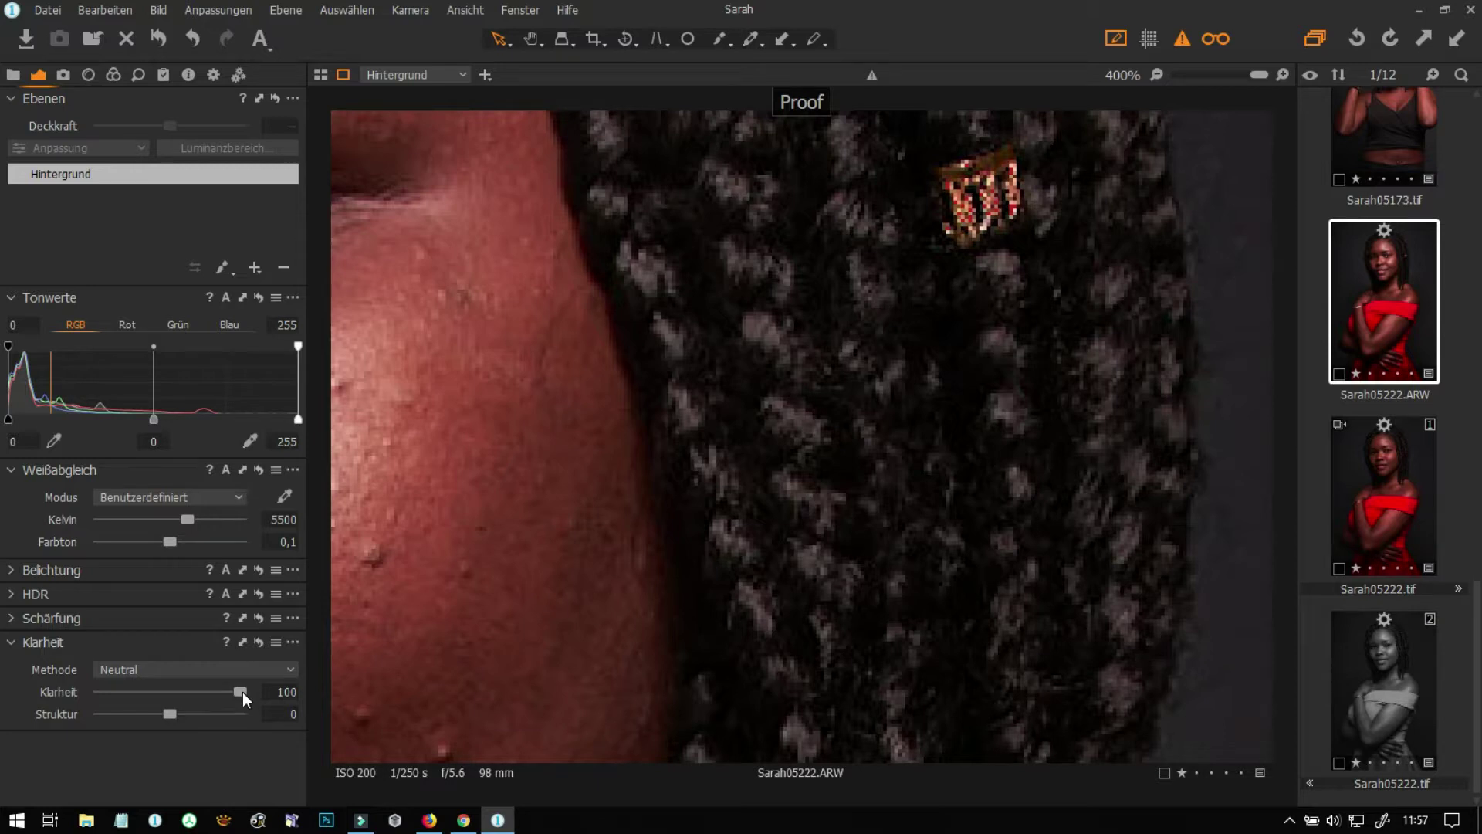
drag(242, 691, 94, 683)
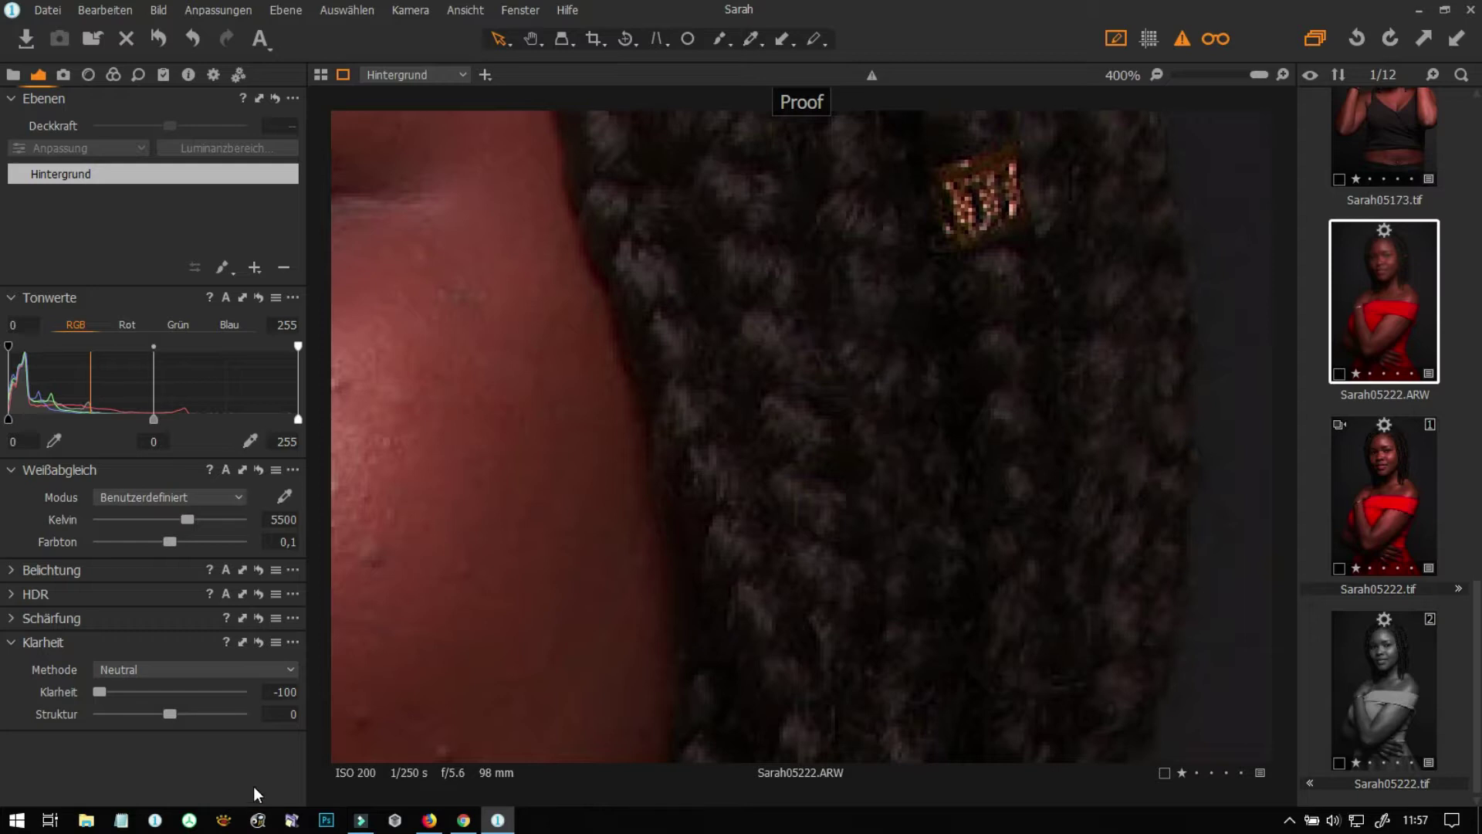
mouse_move(100, 689)
mouse_down()
mouse_move(214, 689)
mouse_move(125, 690)
mouse_move(144, 690)
mouse_up()
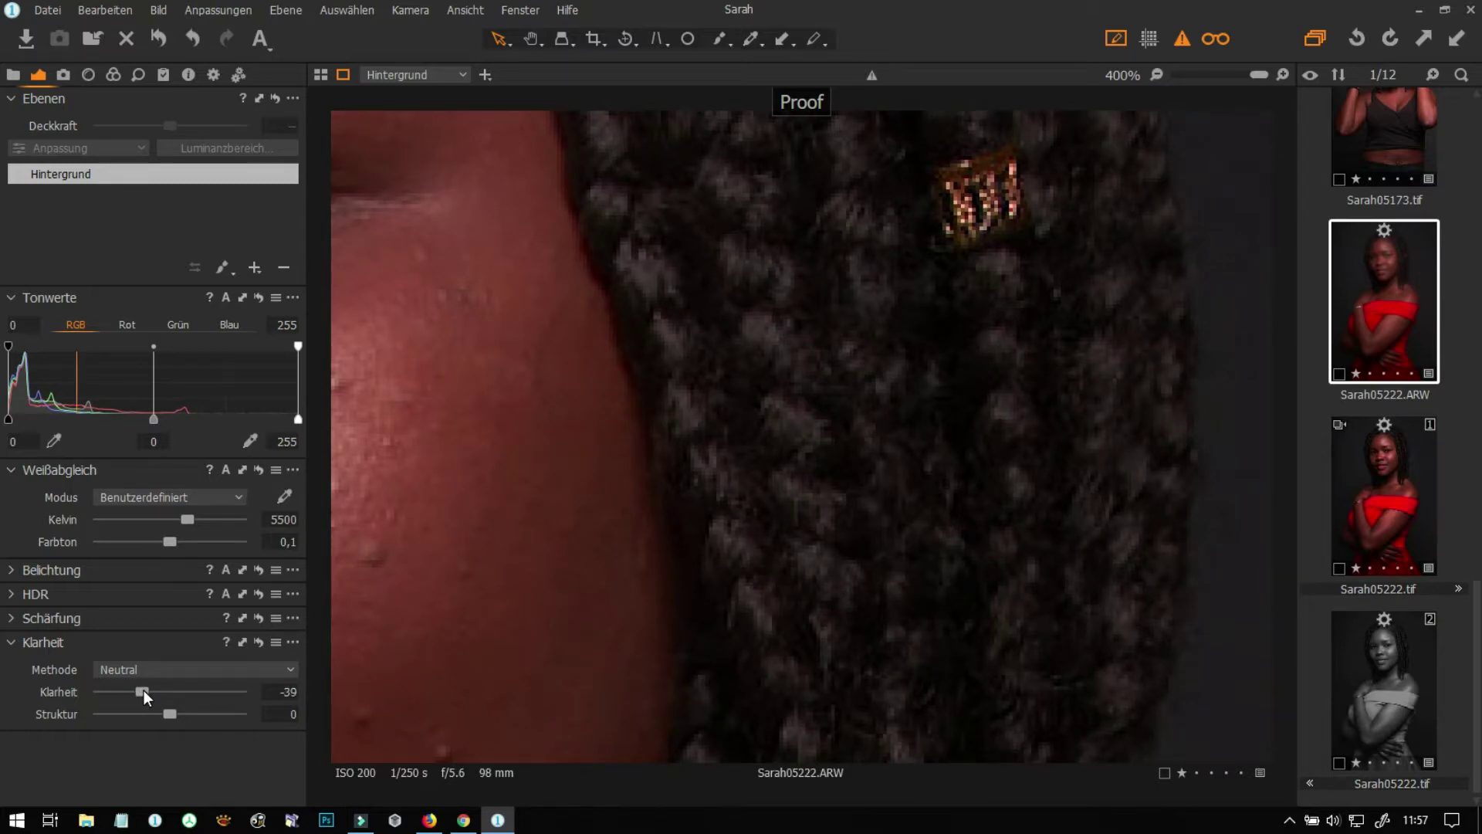
Step: Reset the portrait's clarity to 0 and compare its structure at 72 and 0 on the braids and the whole picture
double_click(143, 690)
drag(170, 713, 221, 706)
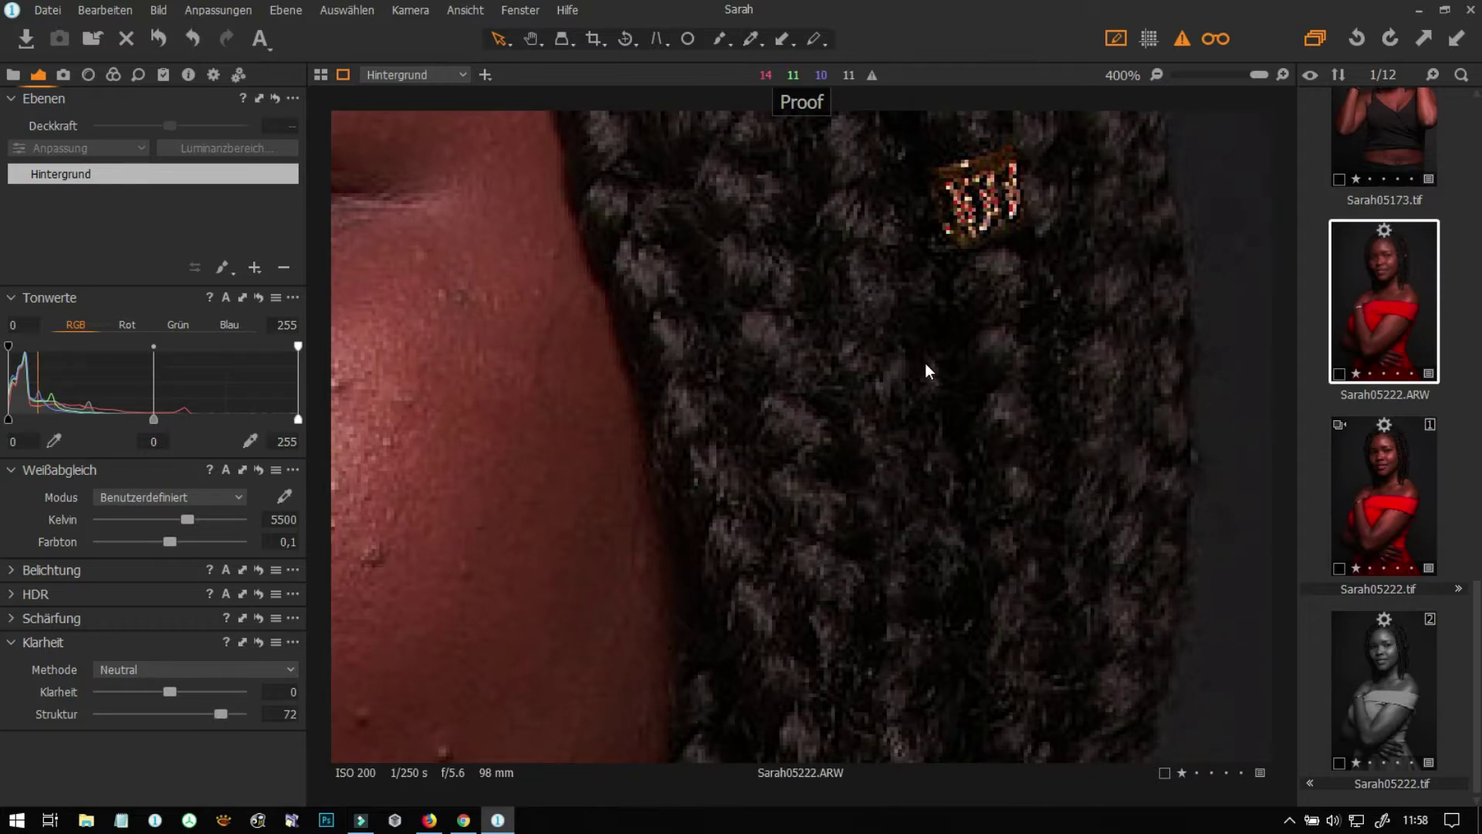
scroll(928, 360, down, 2)
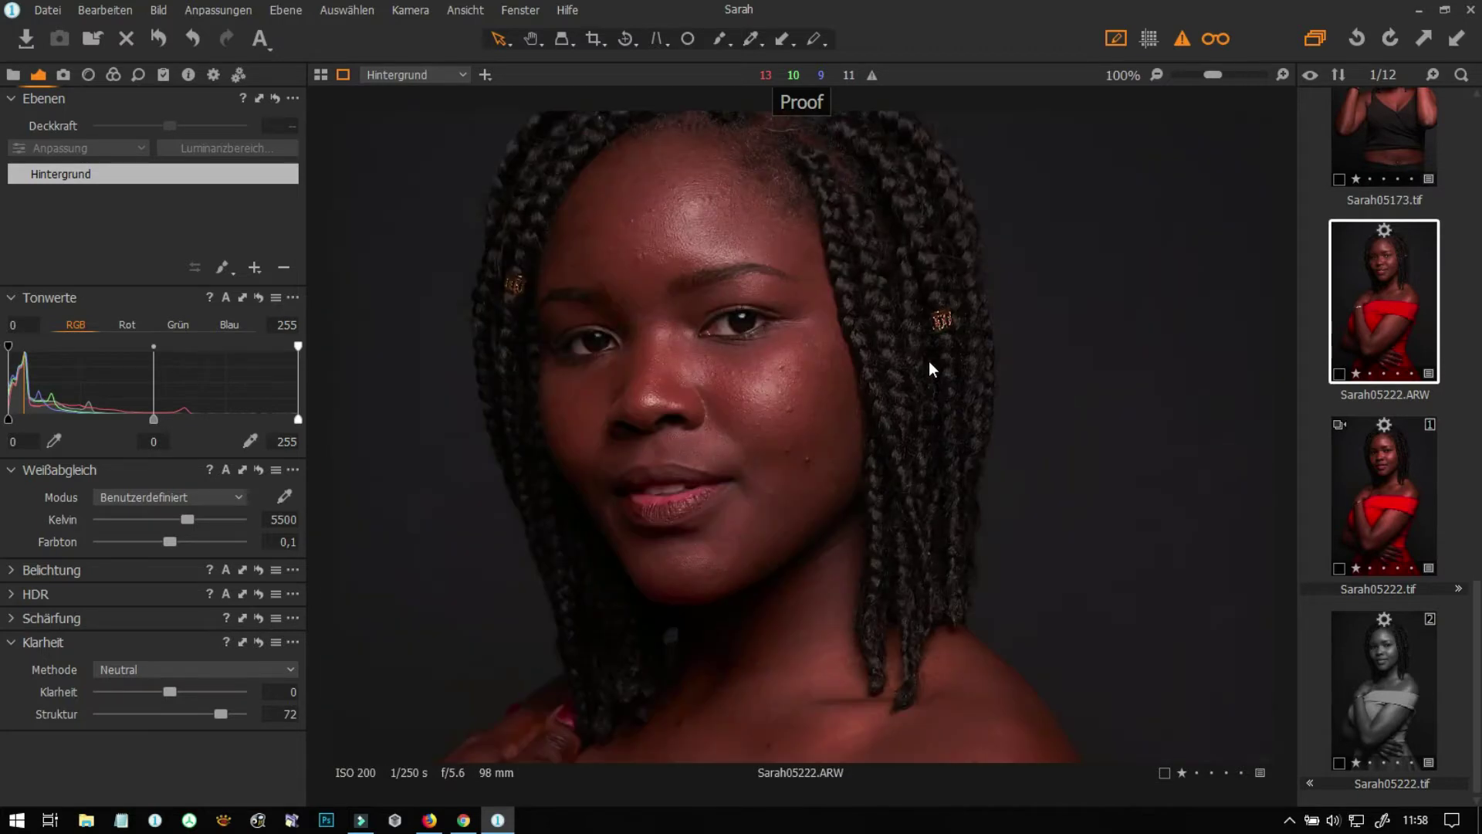
scroll(929, 360, down, 1)
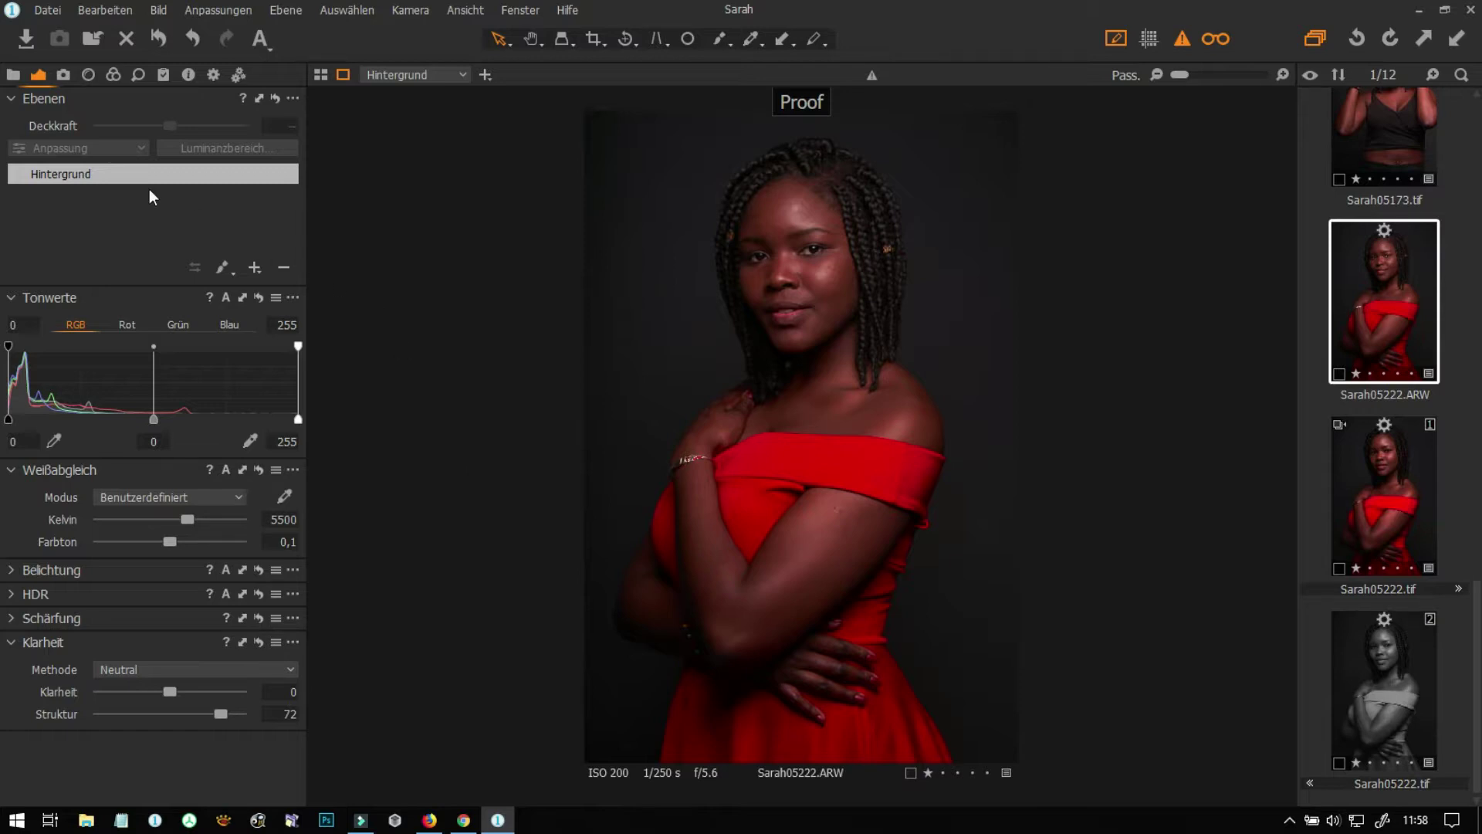
double_click(216, 712)
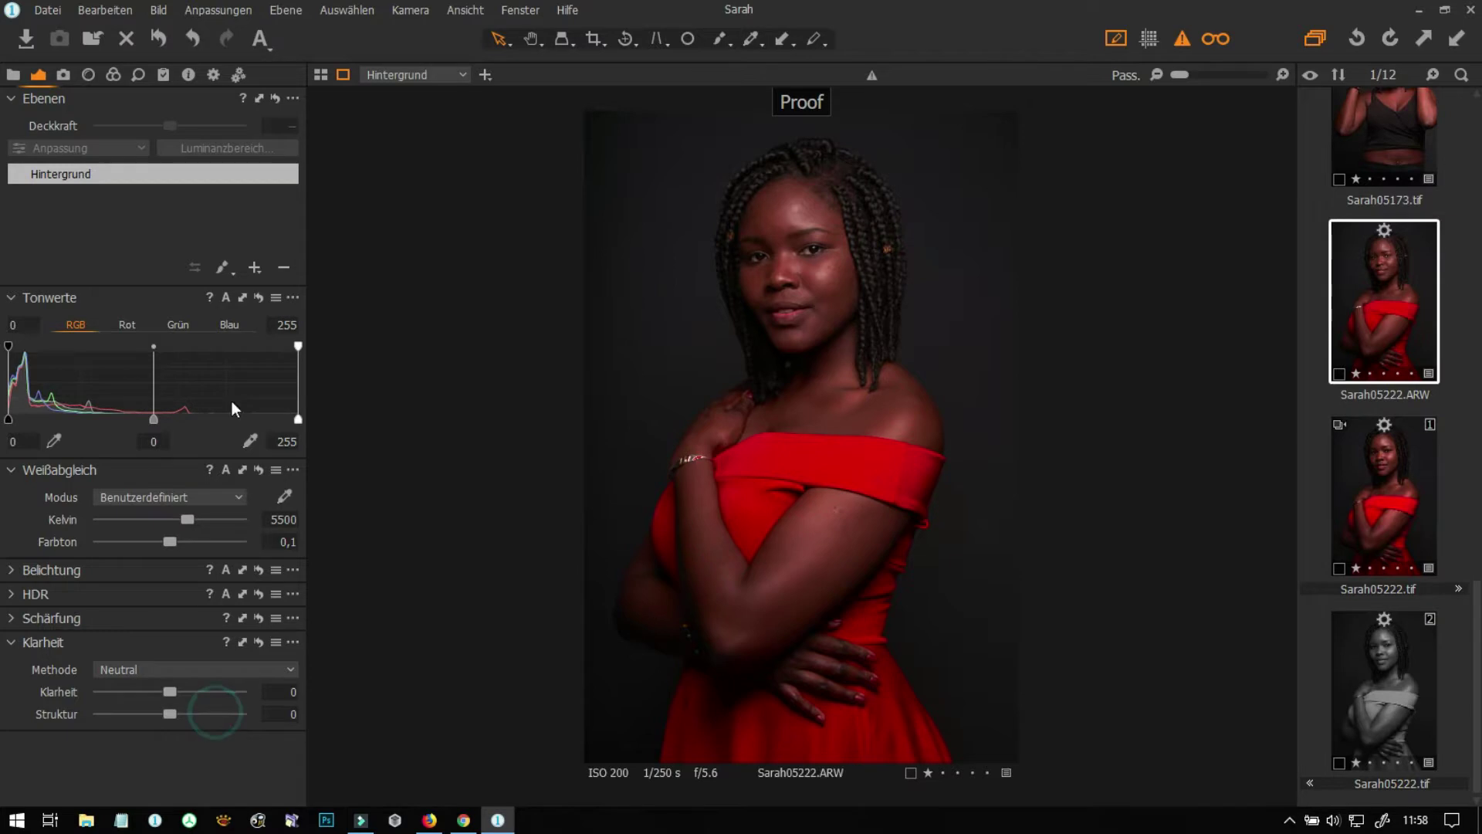
Step: Add a new empty layer, try a structure of 86 on it around the arms and red dress, and reset the value
click(256, 267)
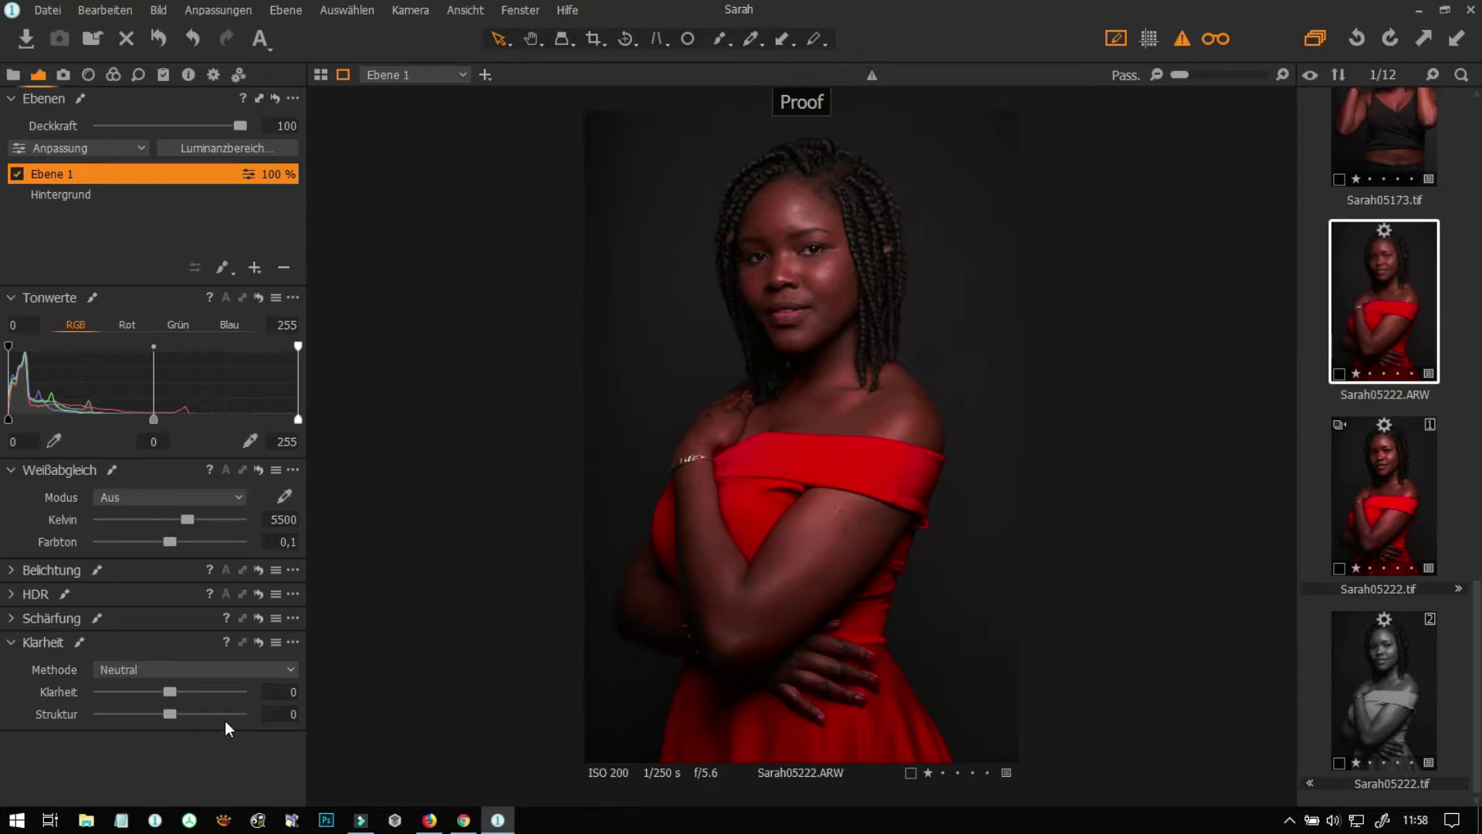
key(z)
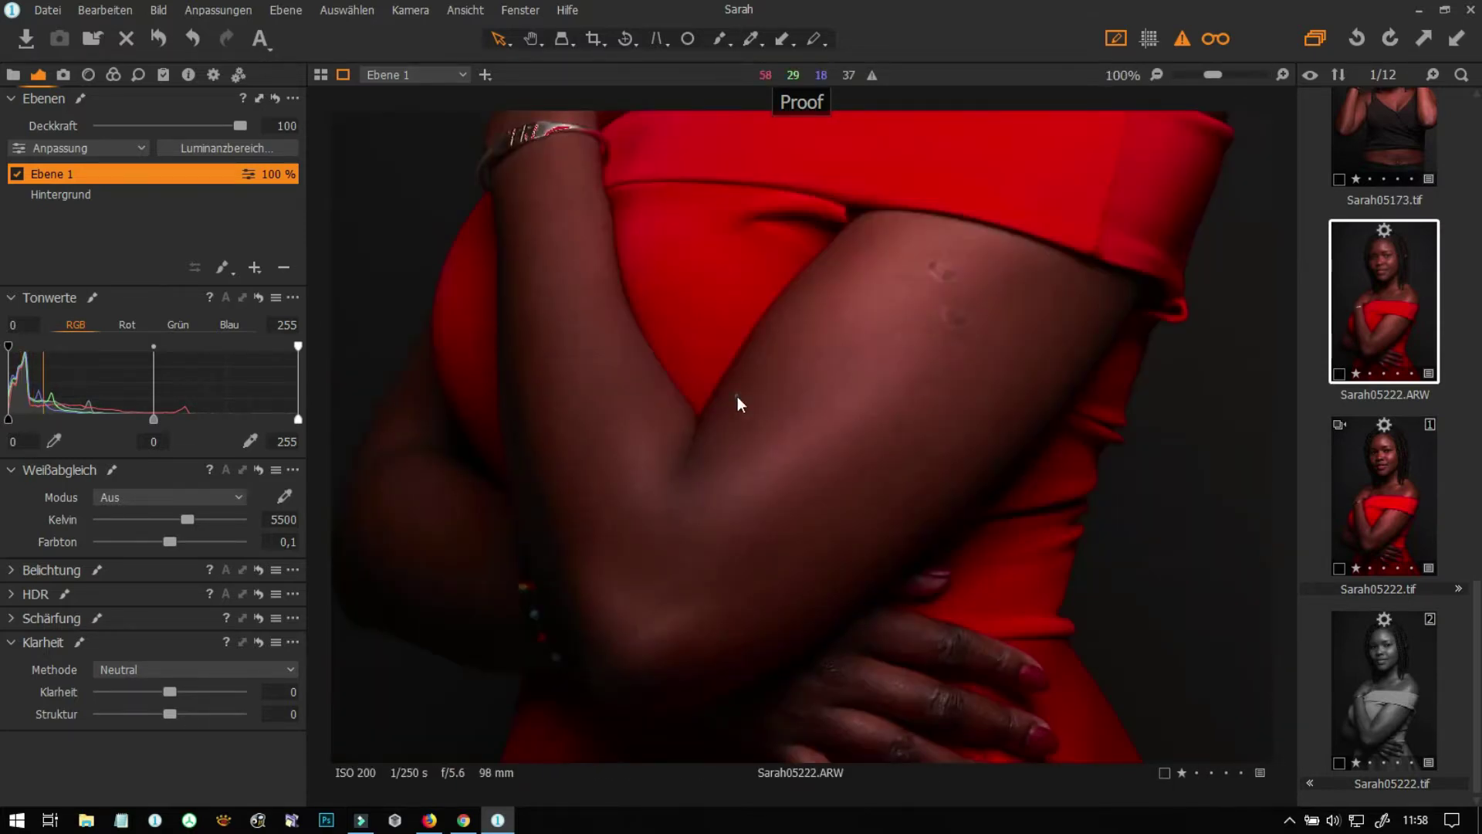
click(737, 397)
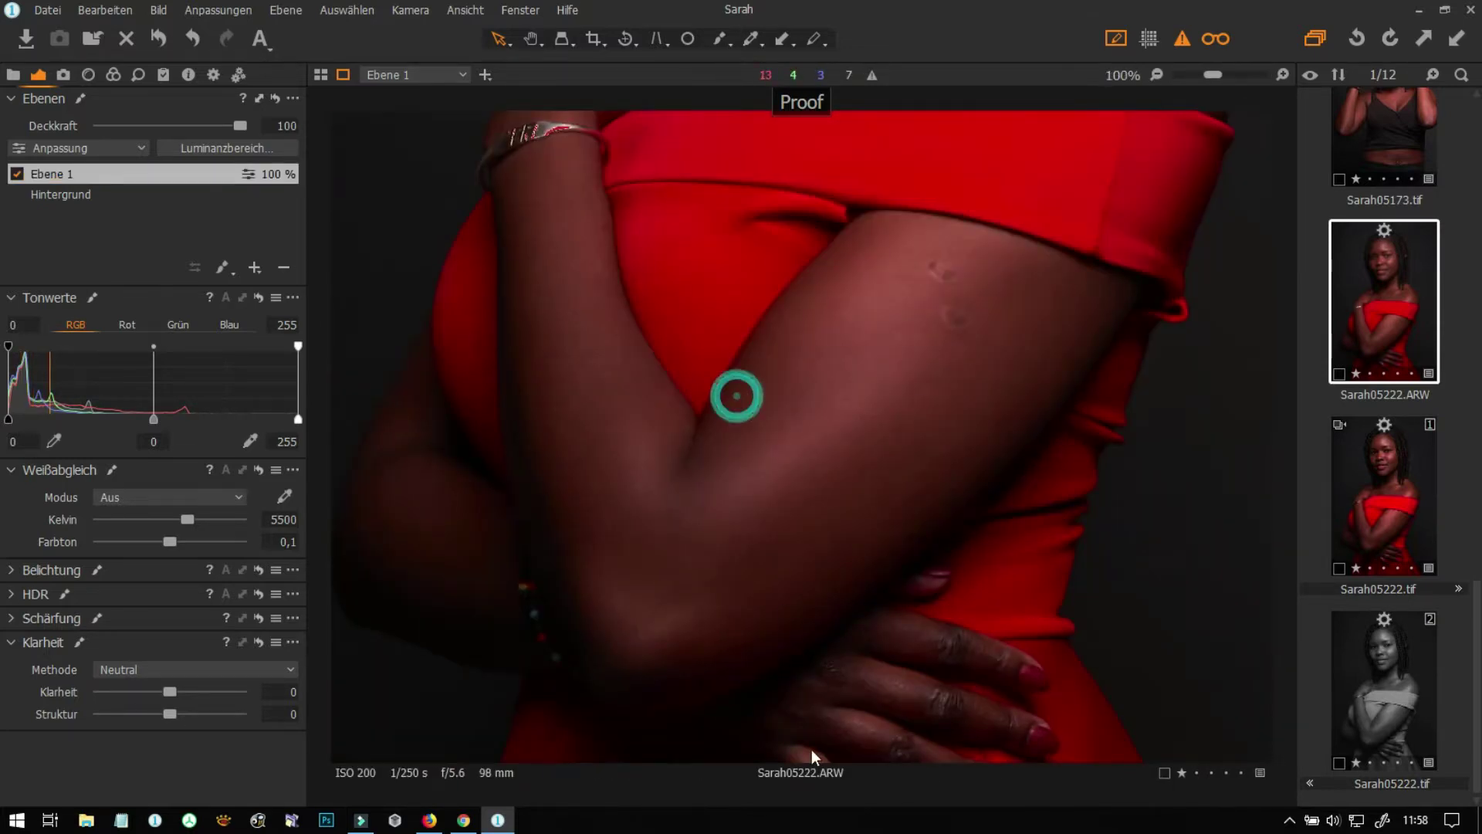
click(854, 500)
drag(851, 509, 843, 710)
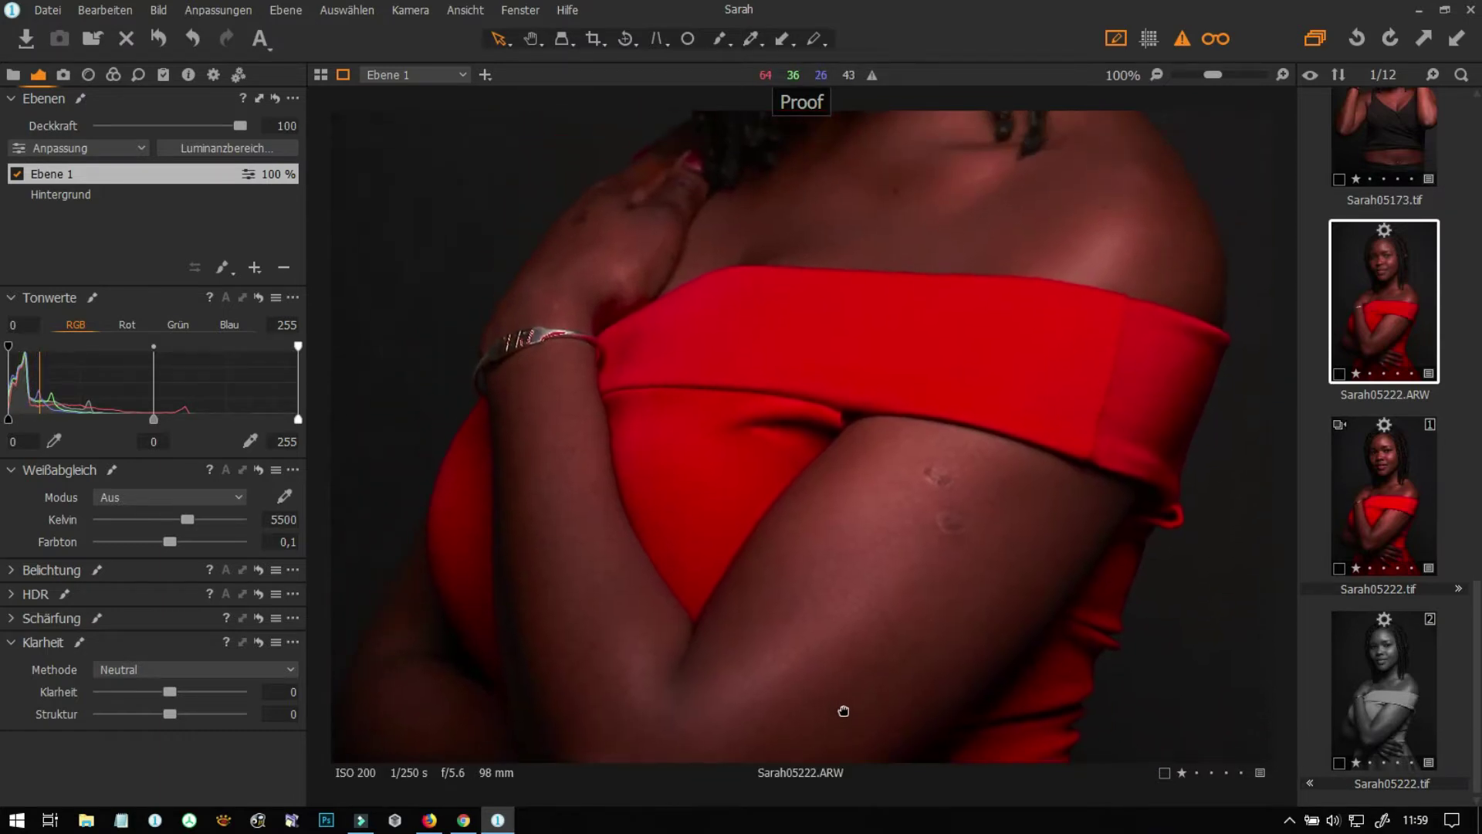
click(169, 713)
drag(169, 711, 229, 710)
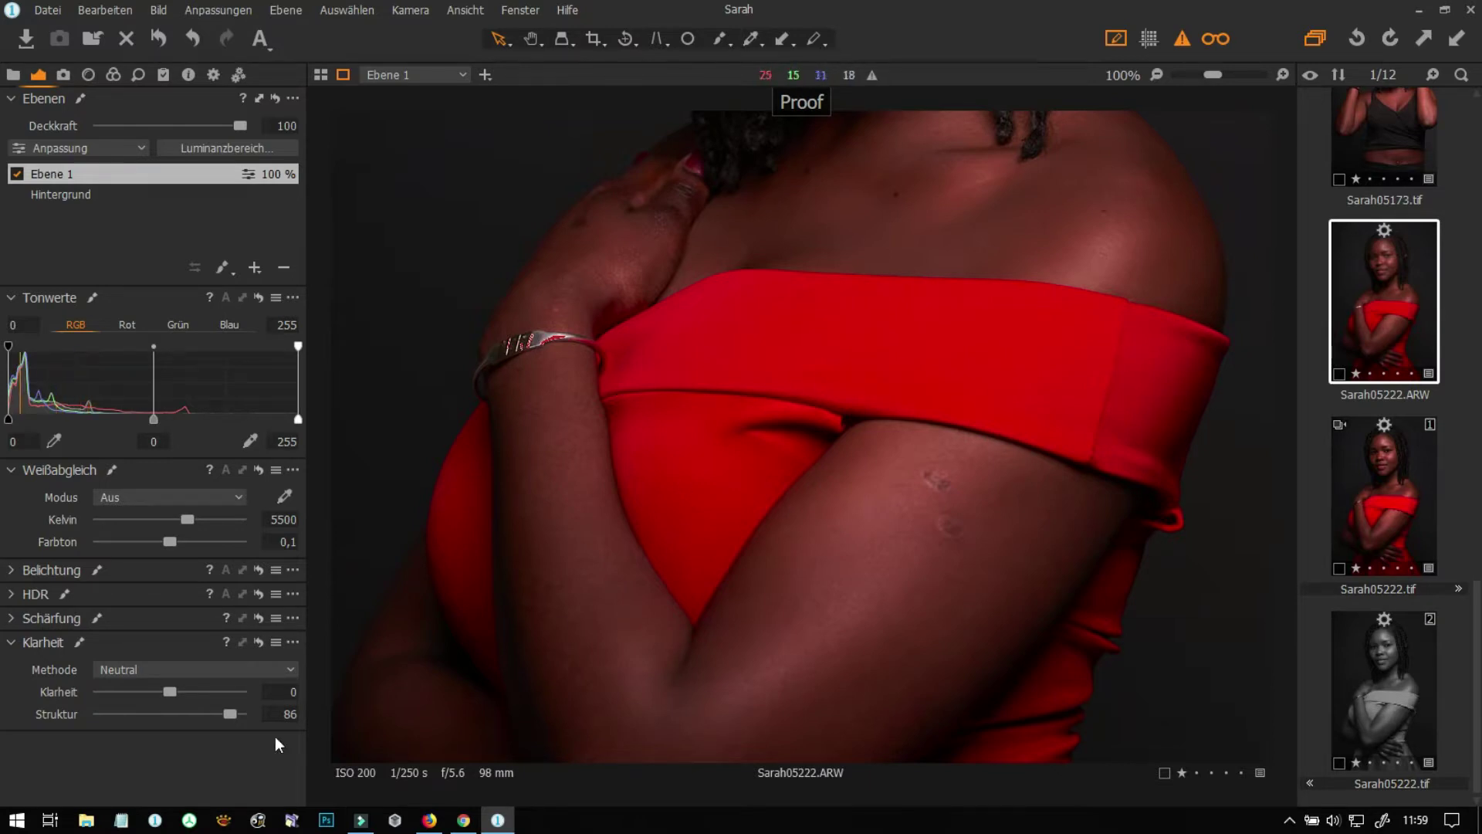
double_click(230, 713)
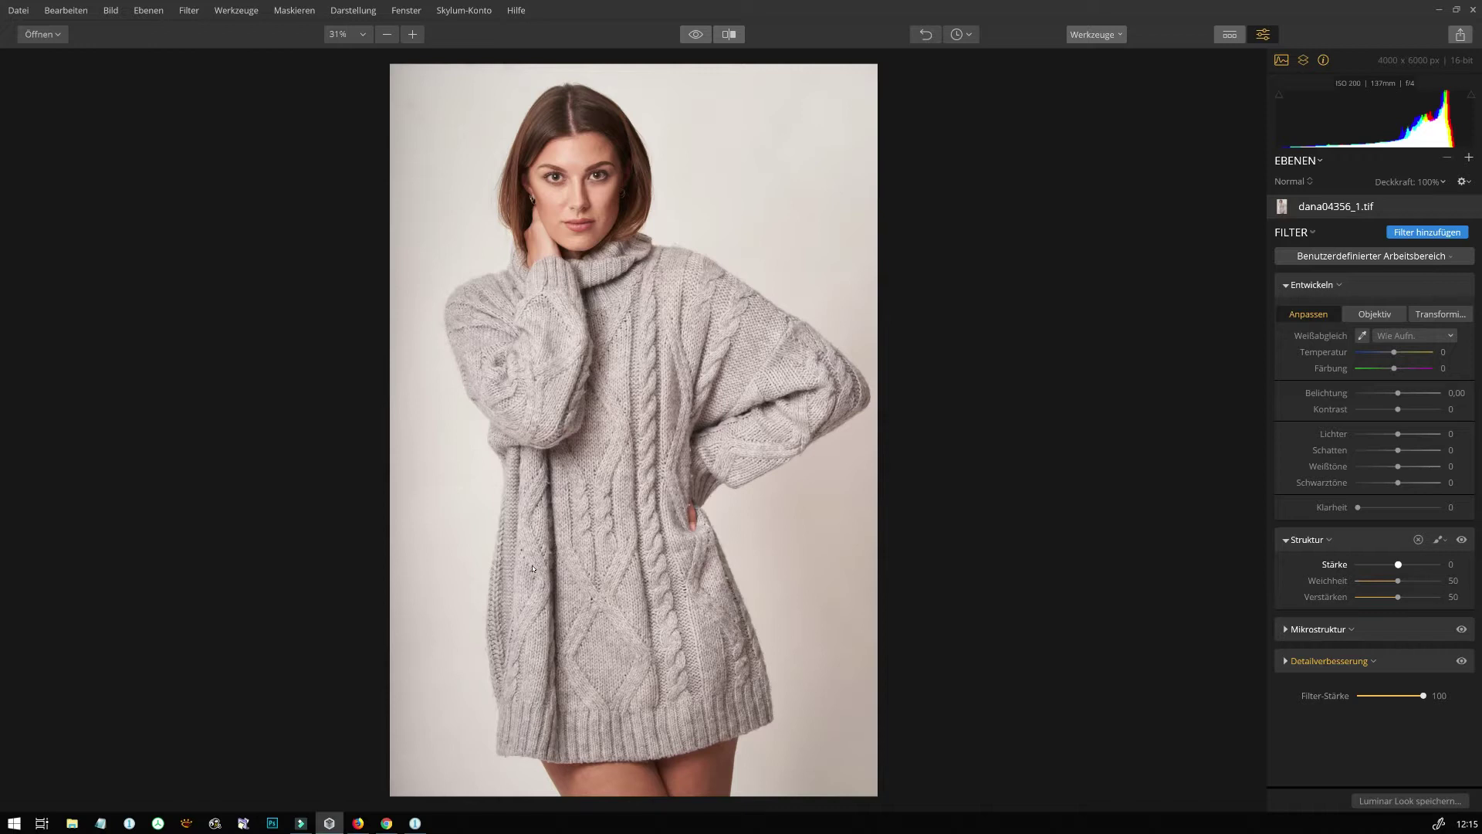
Step: In Luminar, set the Struktur filter's Stärke to 100 and inspect the face and knit sweater at 65% magnification
drag(1398, 564, 1437, 565)
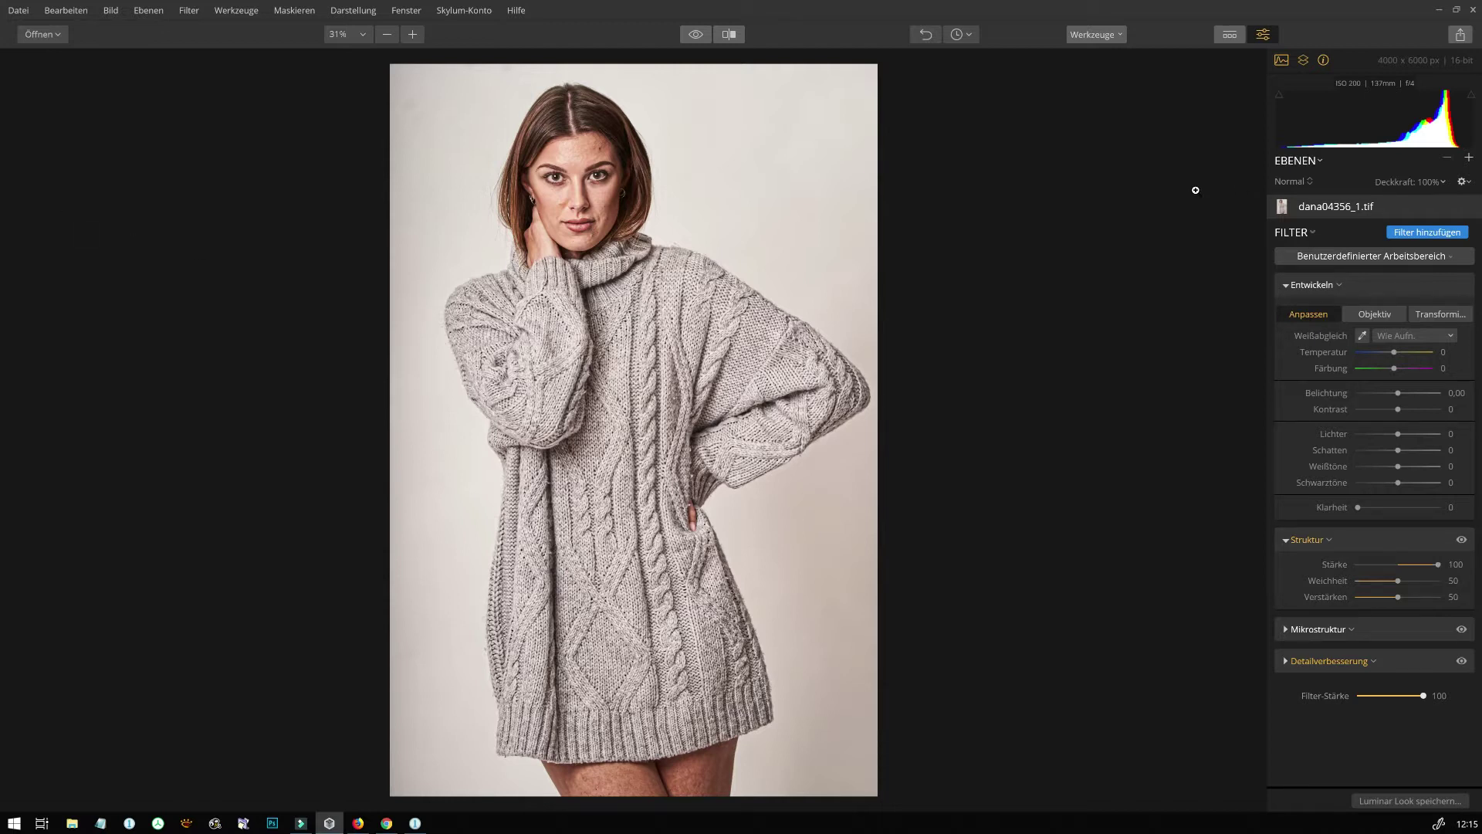
scroll(1195, 189, up, 3)
scroll(1194, 190, up, 2)
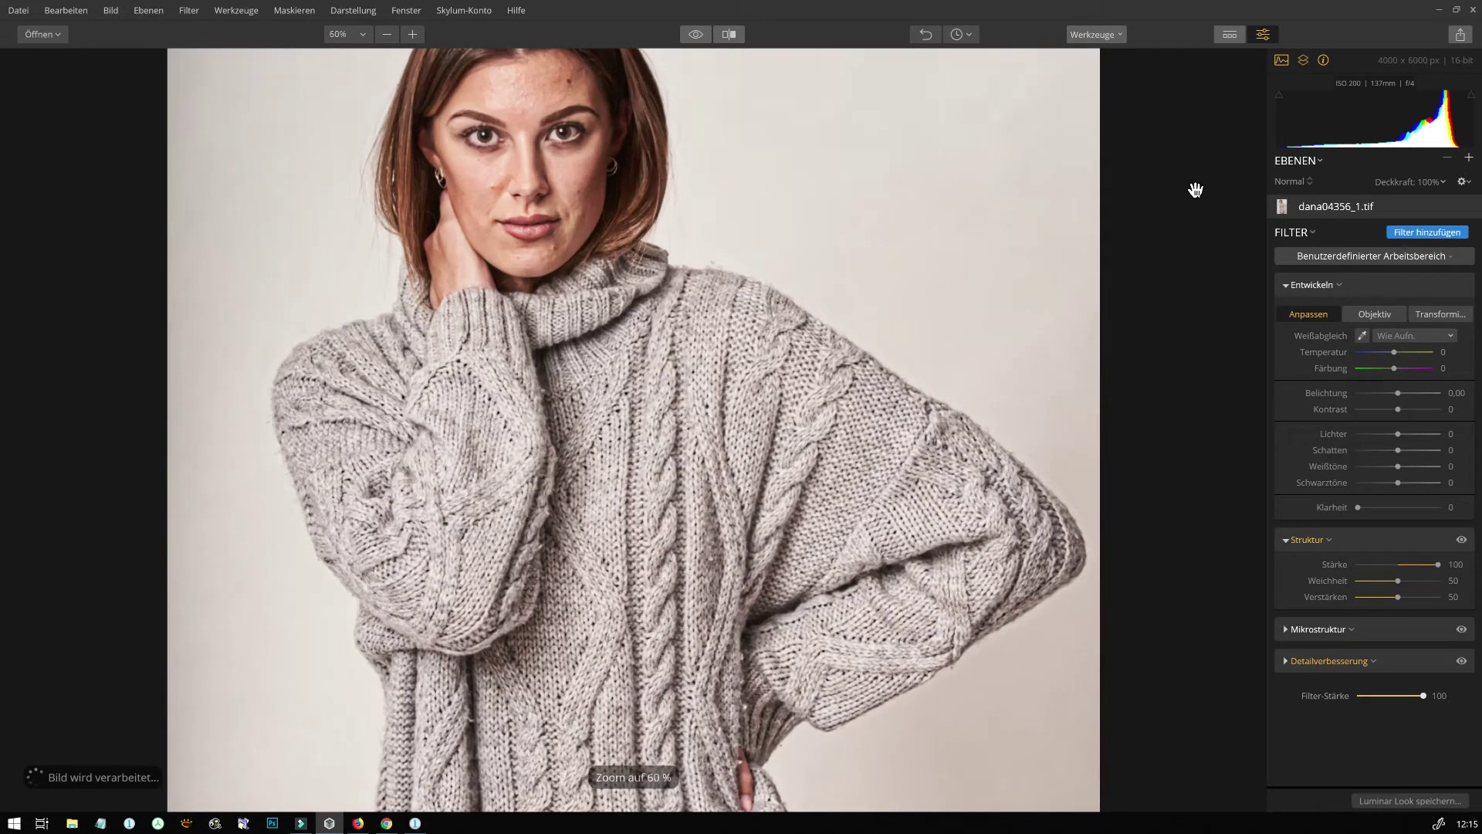
scroll(1205, 255, up, 1)
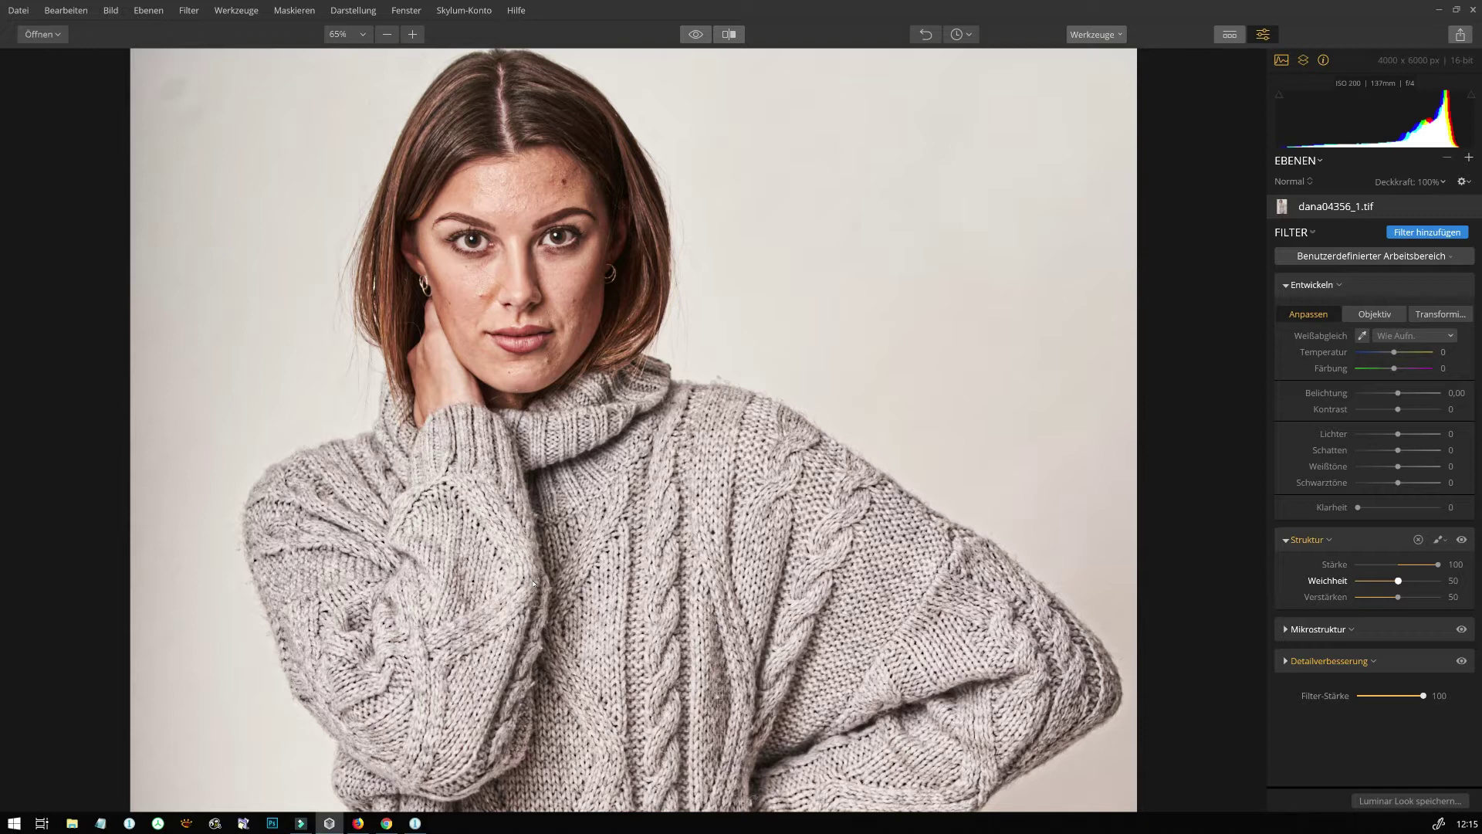
Step: Compare the Struktur filter's Weichheit at 100 and 0 on the sweater portrait, and return it to 50
drag(534, 585, 579, 582)
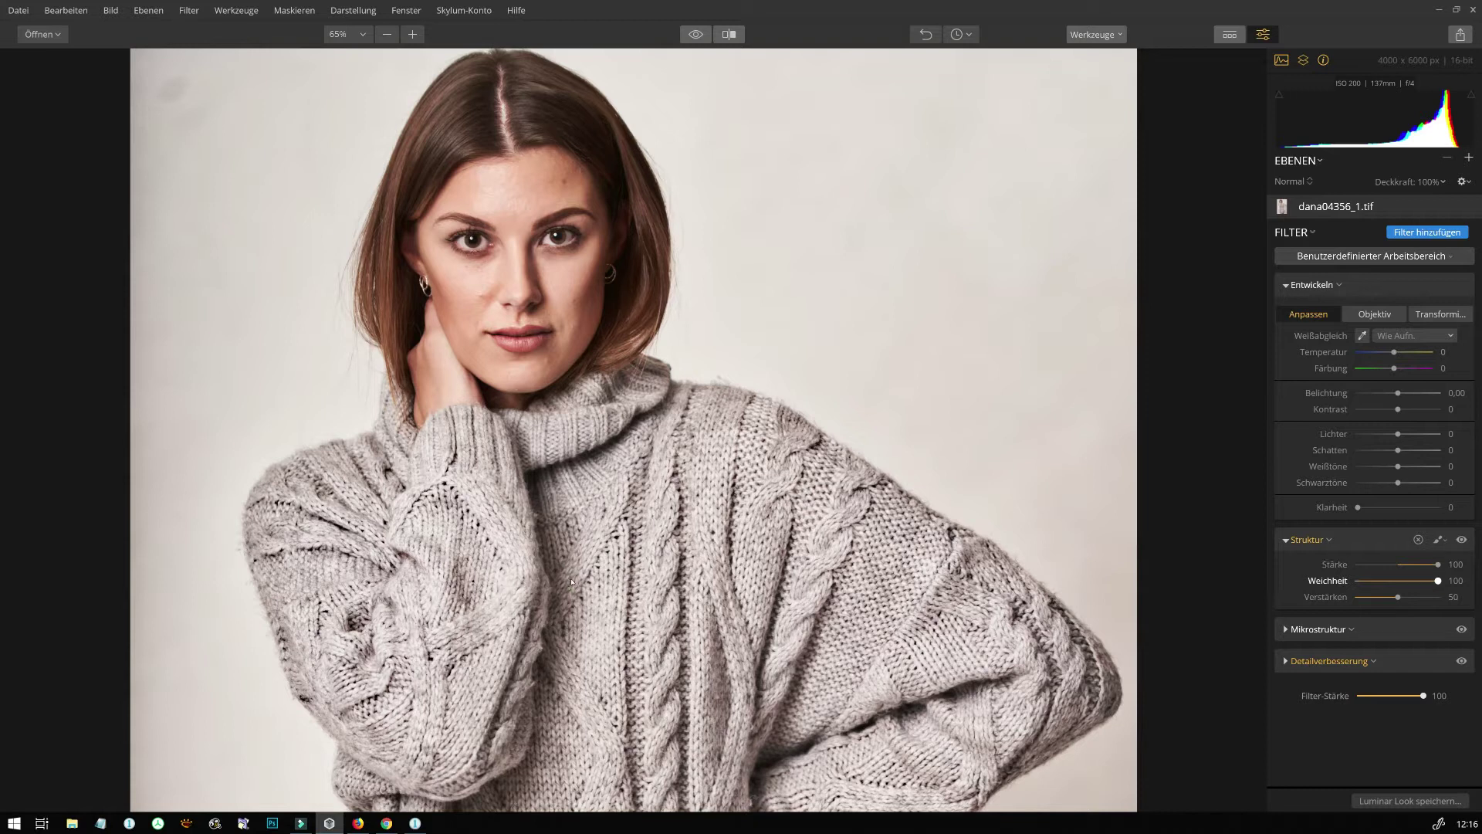
drag(1438, 580, 1358, 581)
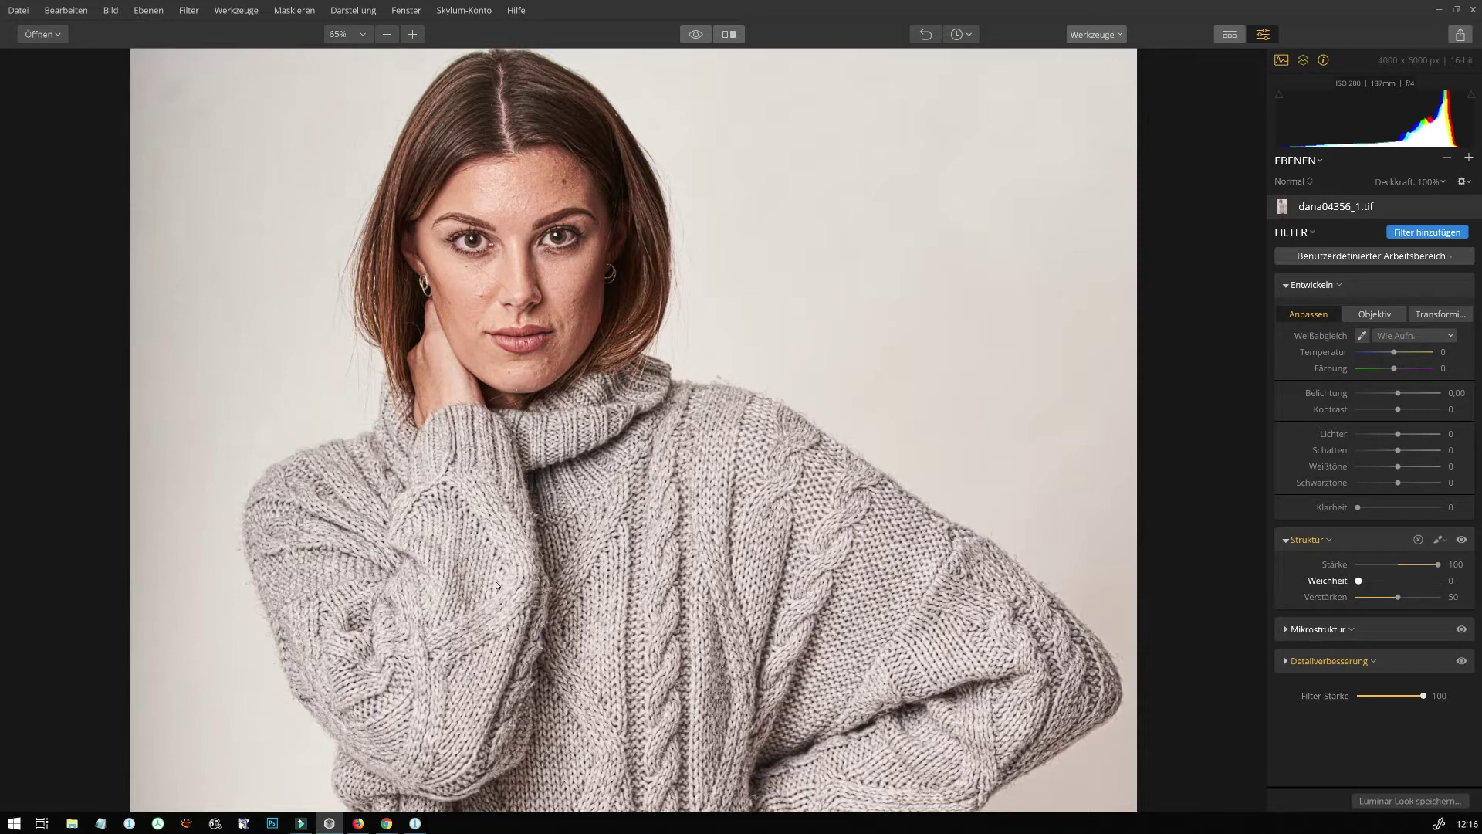
drag(1358, 580, 1398, 580)
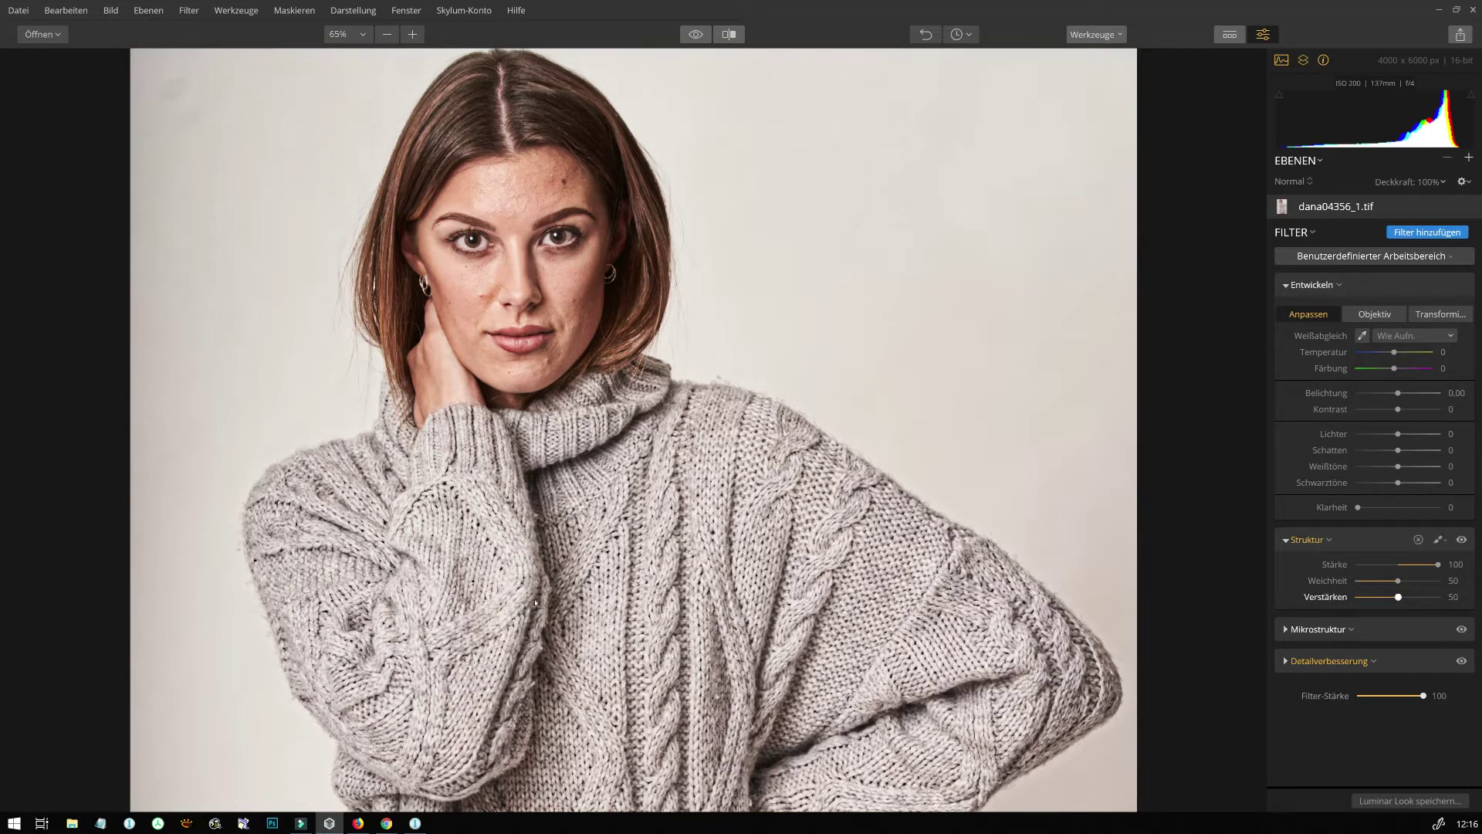
Step: Compare the Struktur filter's Verstärken at 100 and 0 on the sweater portrait, and return it to 50
drag(1397, 597, 1438, 597)
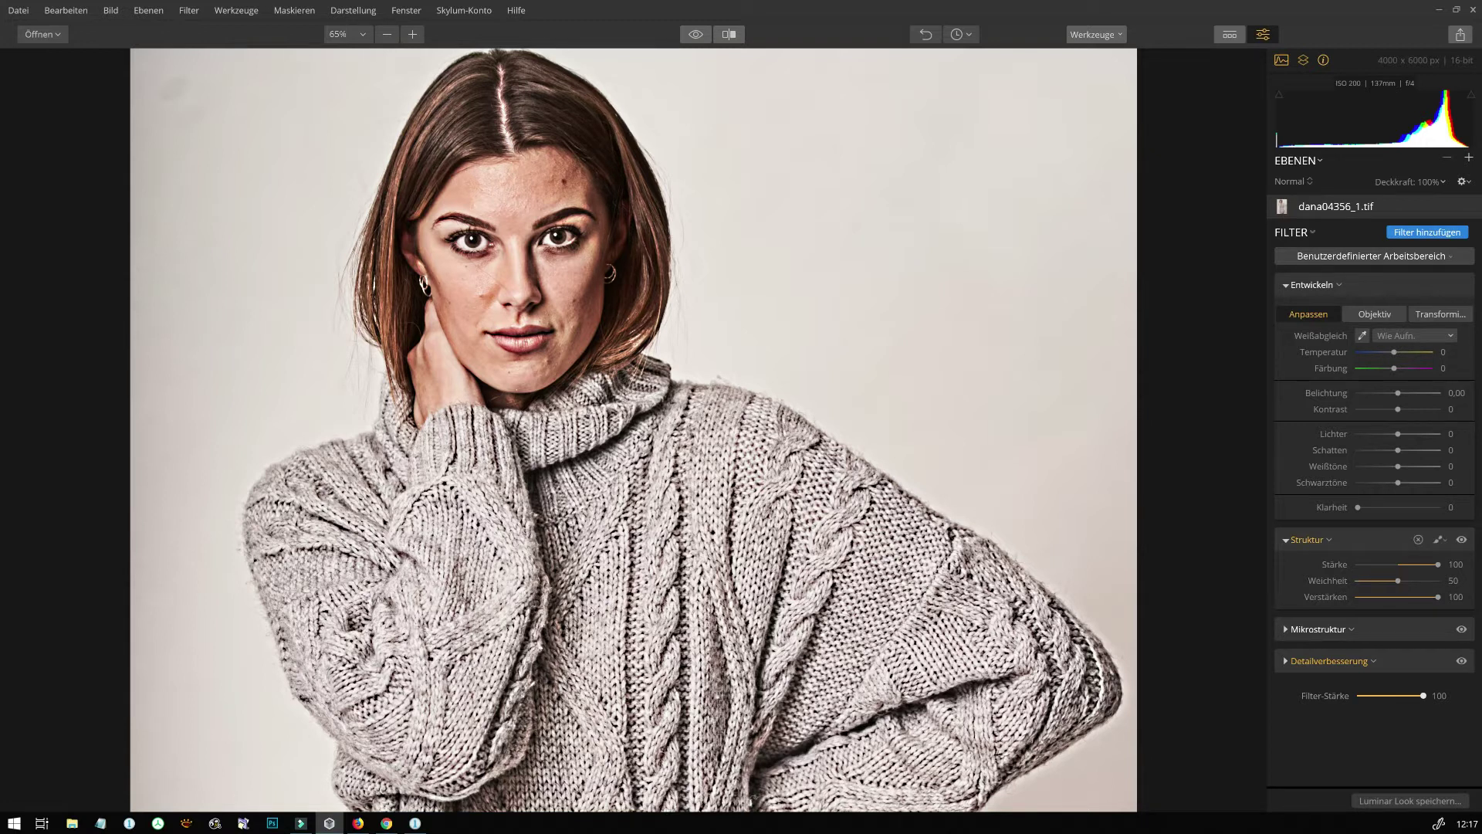
double_click(1437, 597)
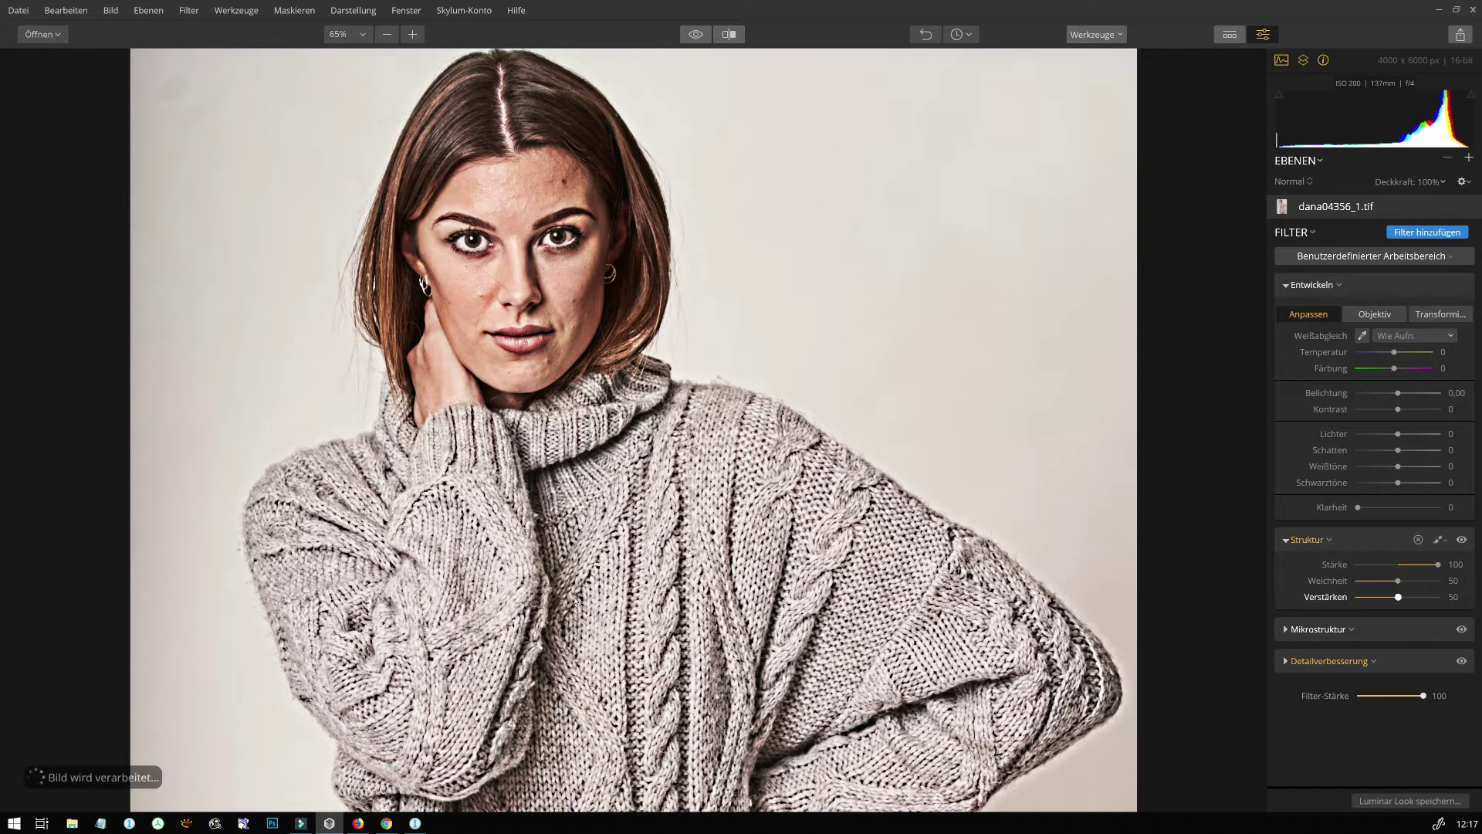
drag(1397, 597, 1359, 597)
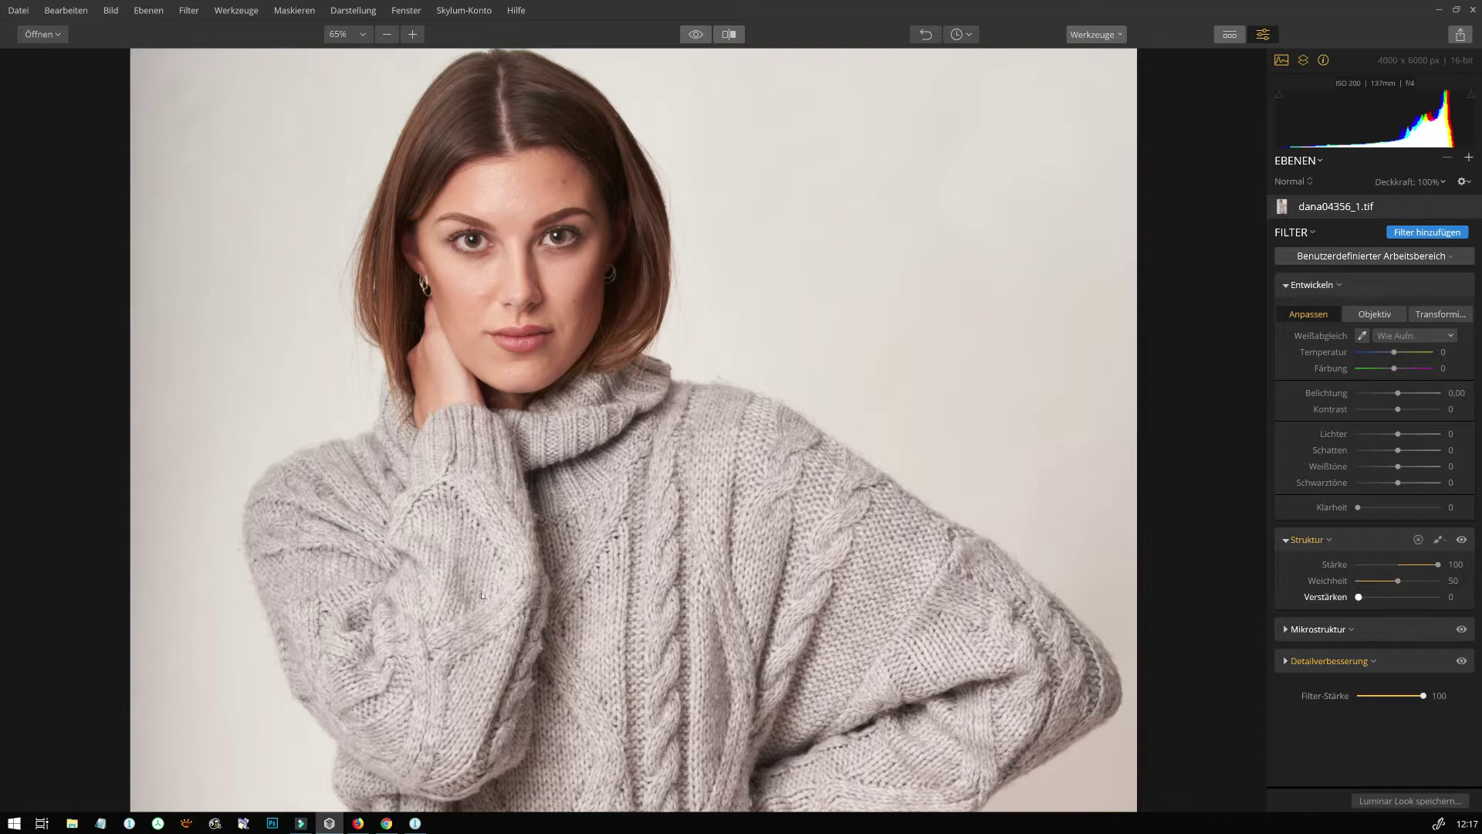
drag(1358, 596, 1398, 596)
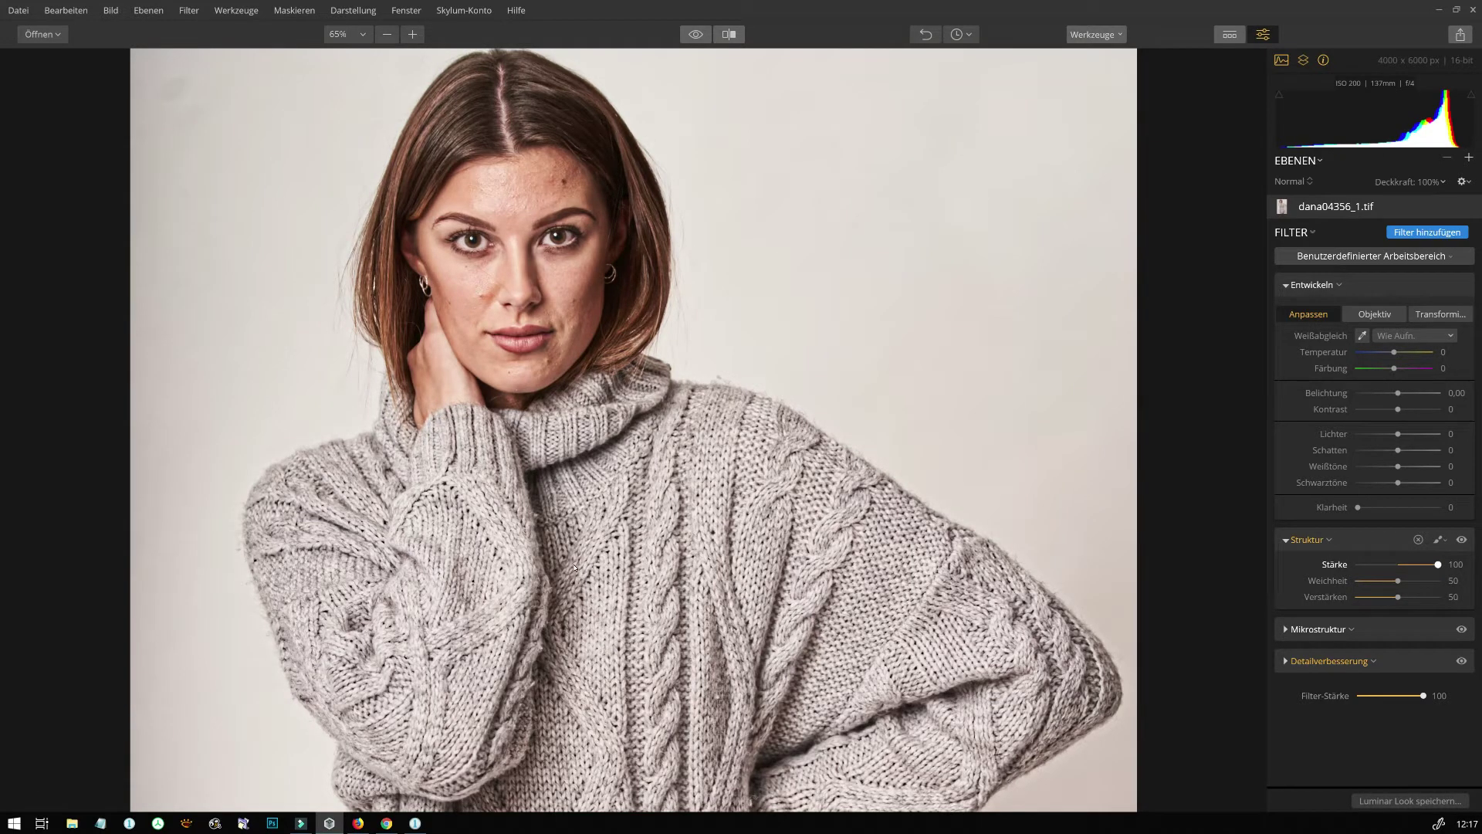
Step: Reset the Struktur filter's Stärke to 0 and show the Mikrostruktur settings in its place
double_click(1437, 564)
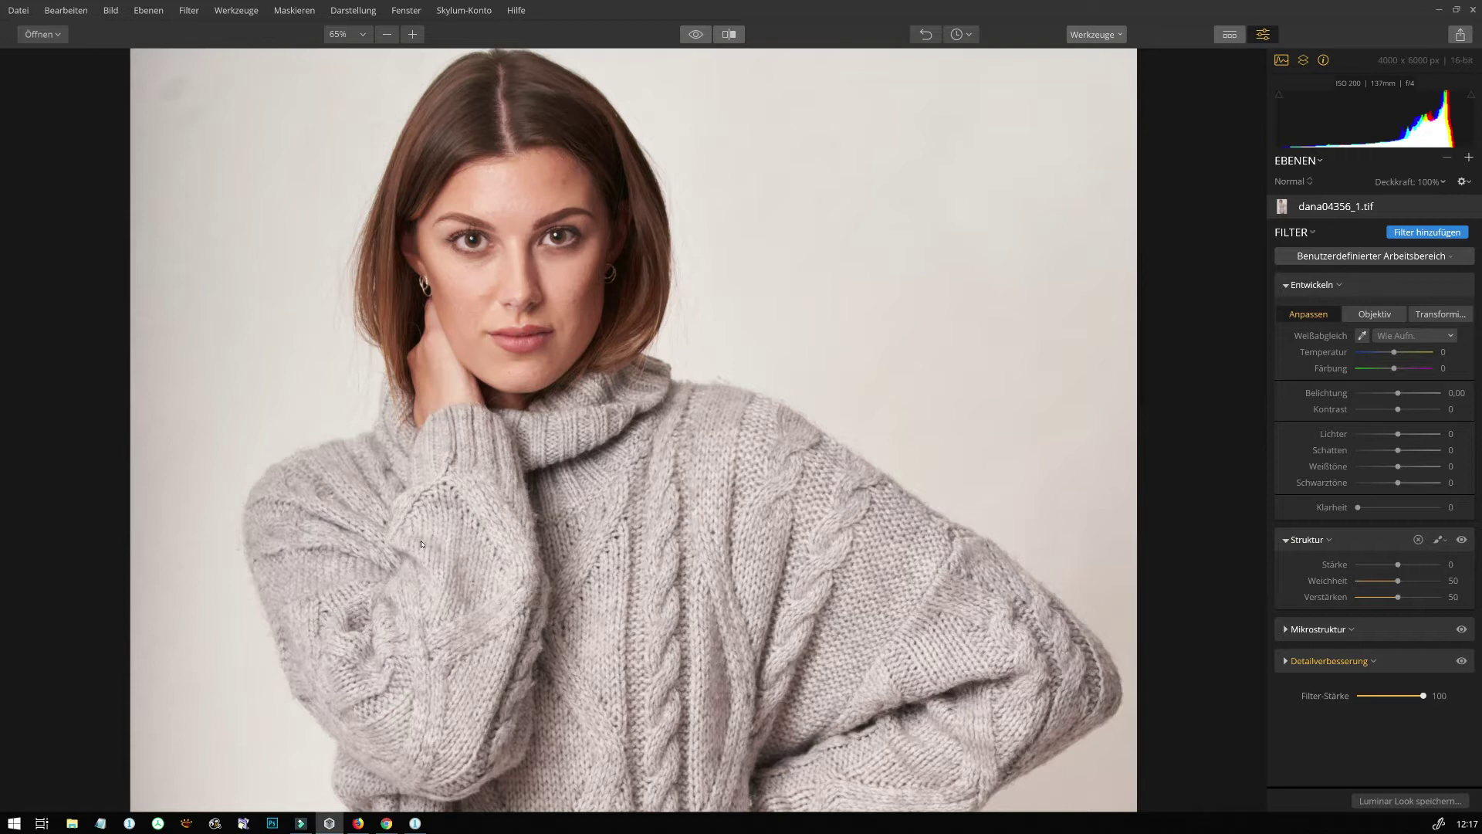
click(1306, 539)
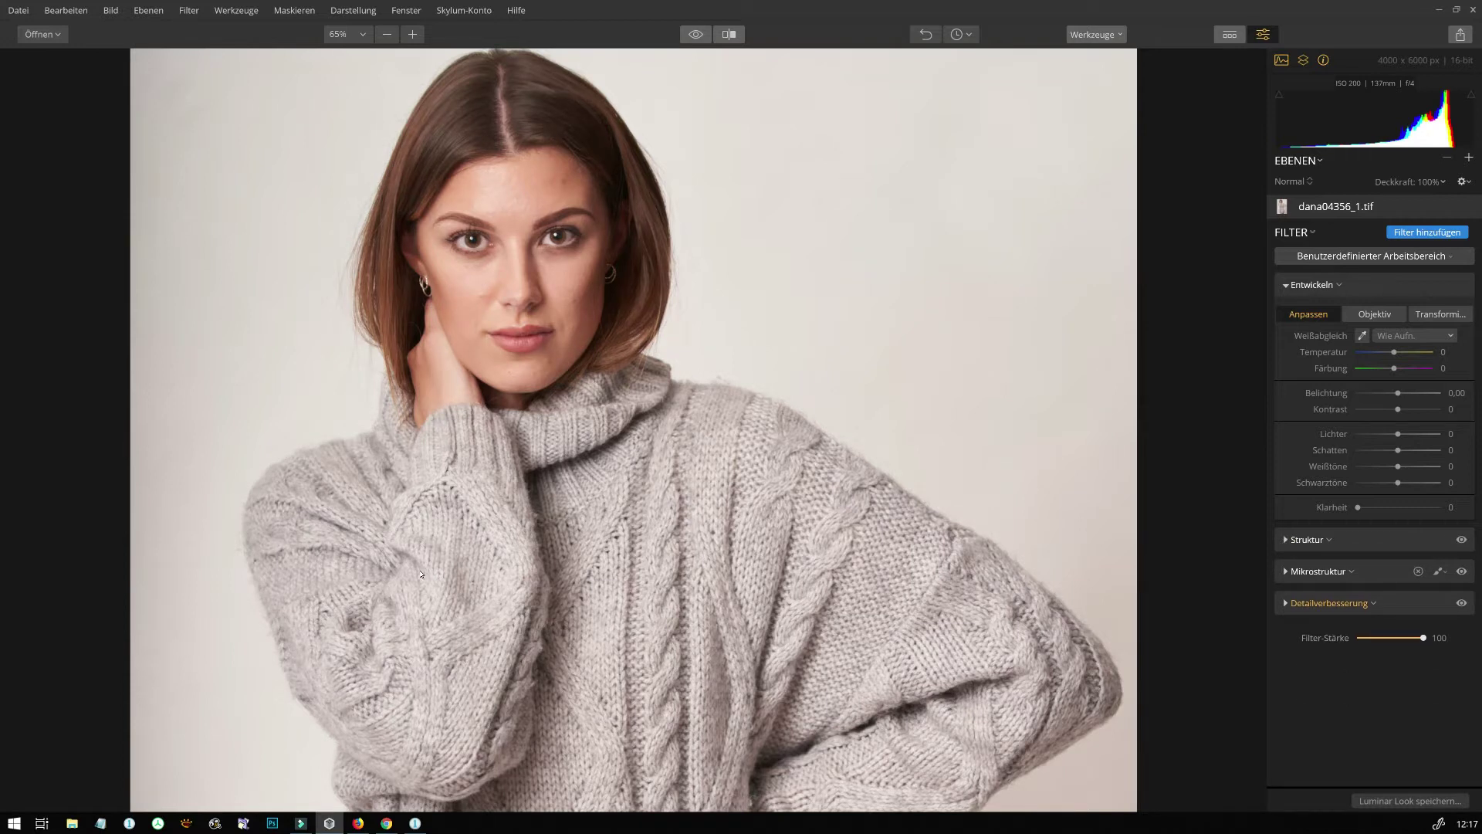
click(1318, 571)
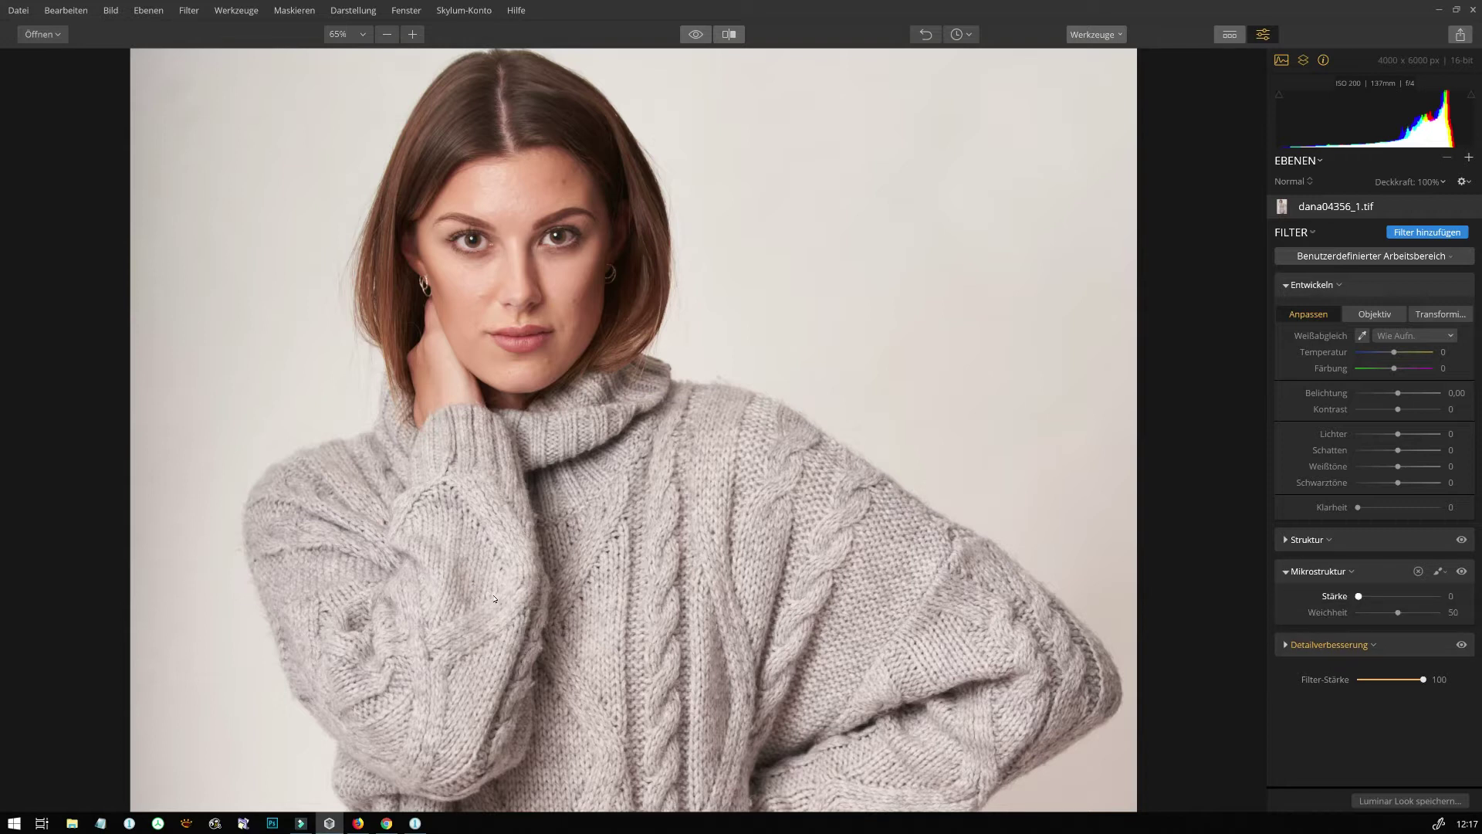
Step: Try Mikrostruktur with Stärke 100 and Weichheit at 100 and 95, and reset both values
drag(1359, 596, 1437, 595)
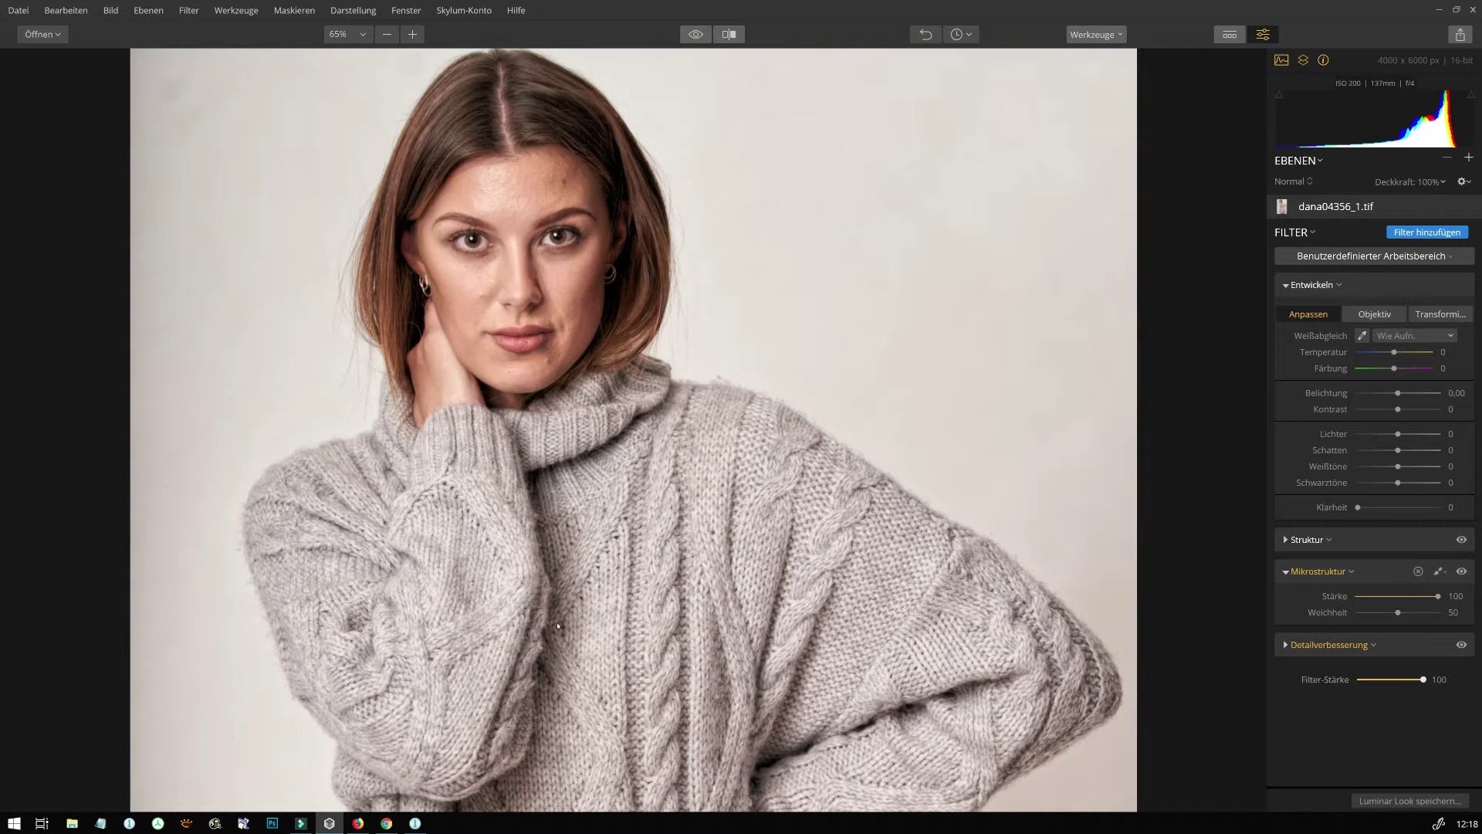
drag(1398, 612, 1437, 612)
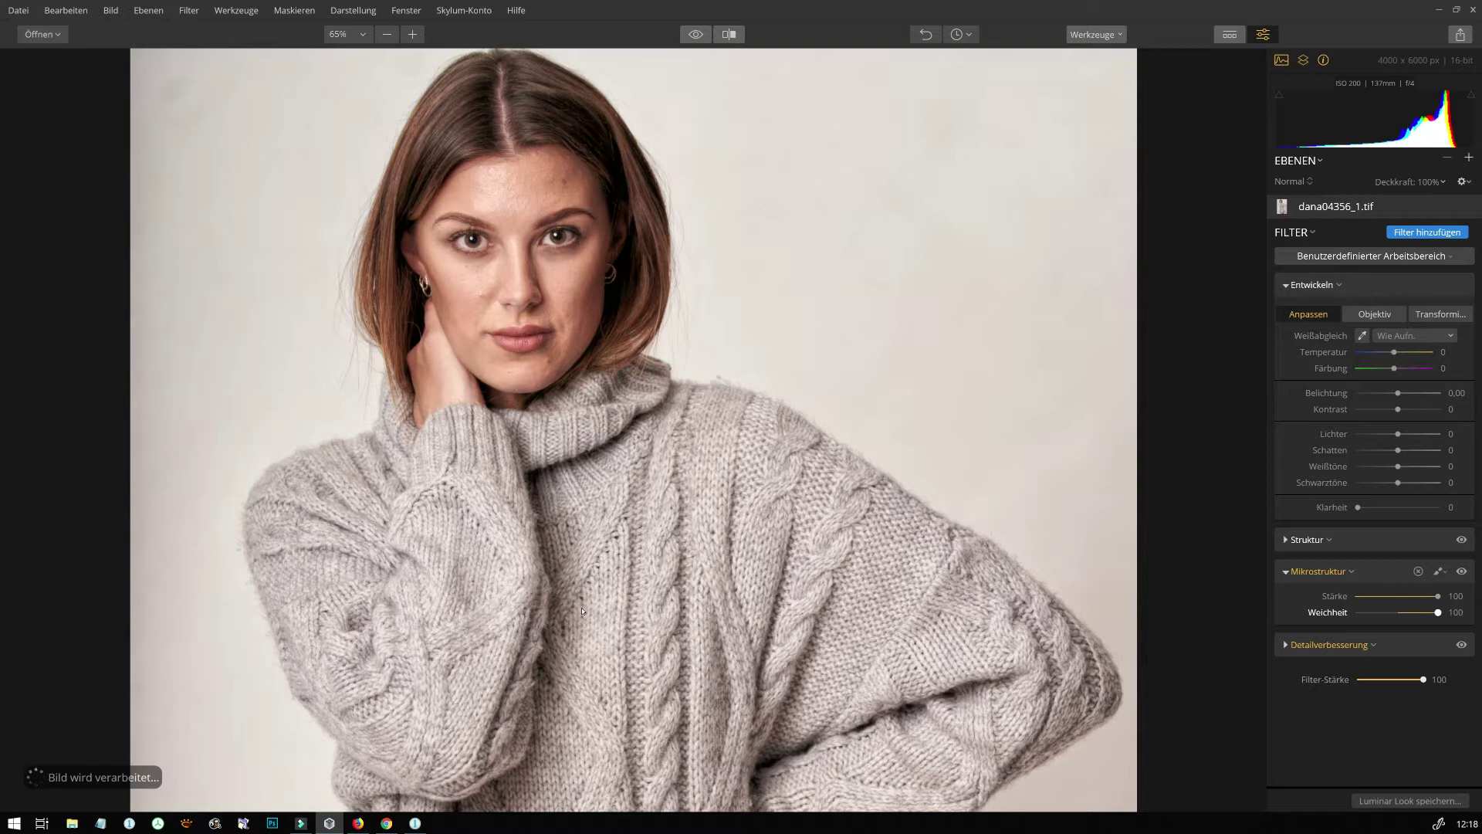
mouse_move(581, 611)
mouse_down()
mouse_move(466, 611)
mouse_move(570, 613)
mouse_up()
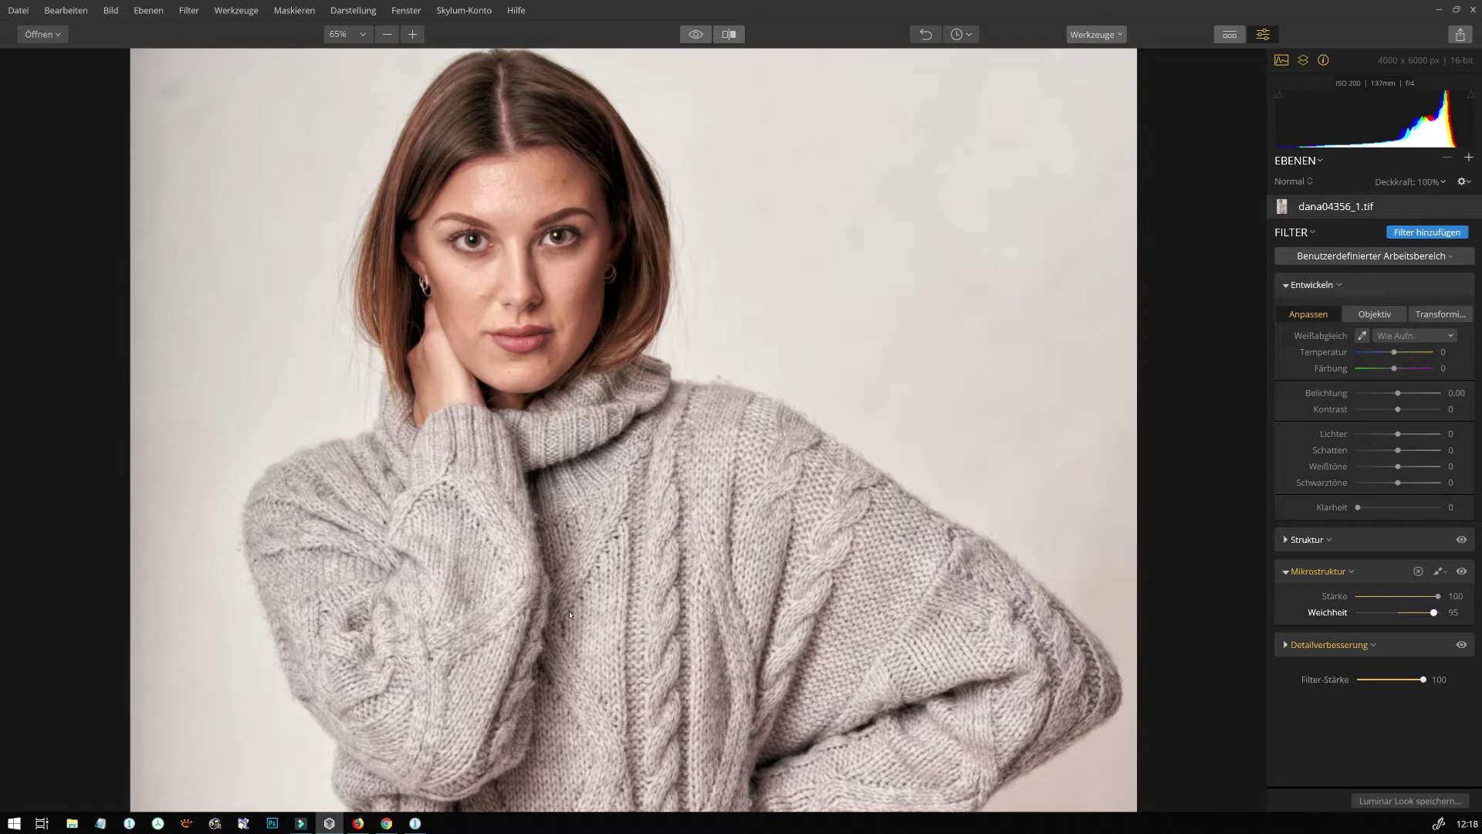
double_click(573, 600)
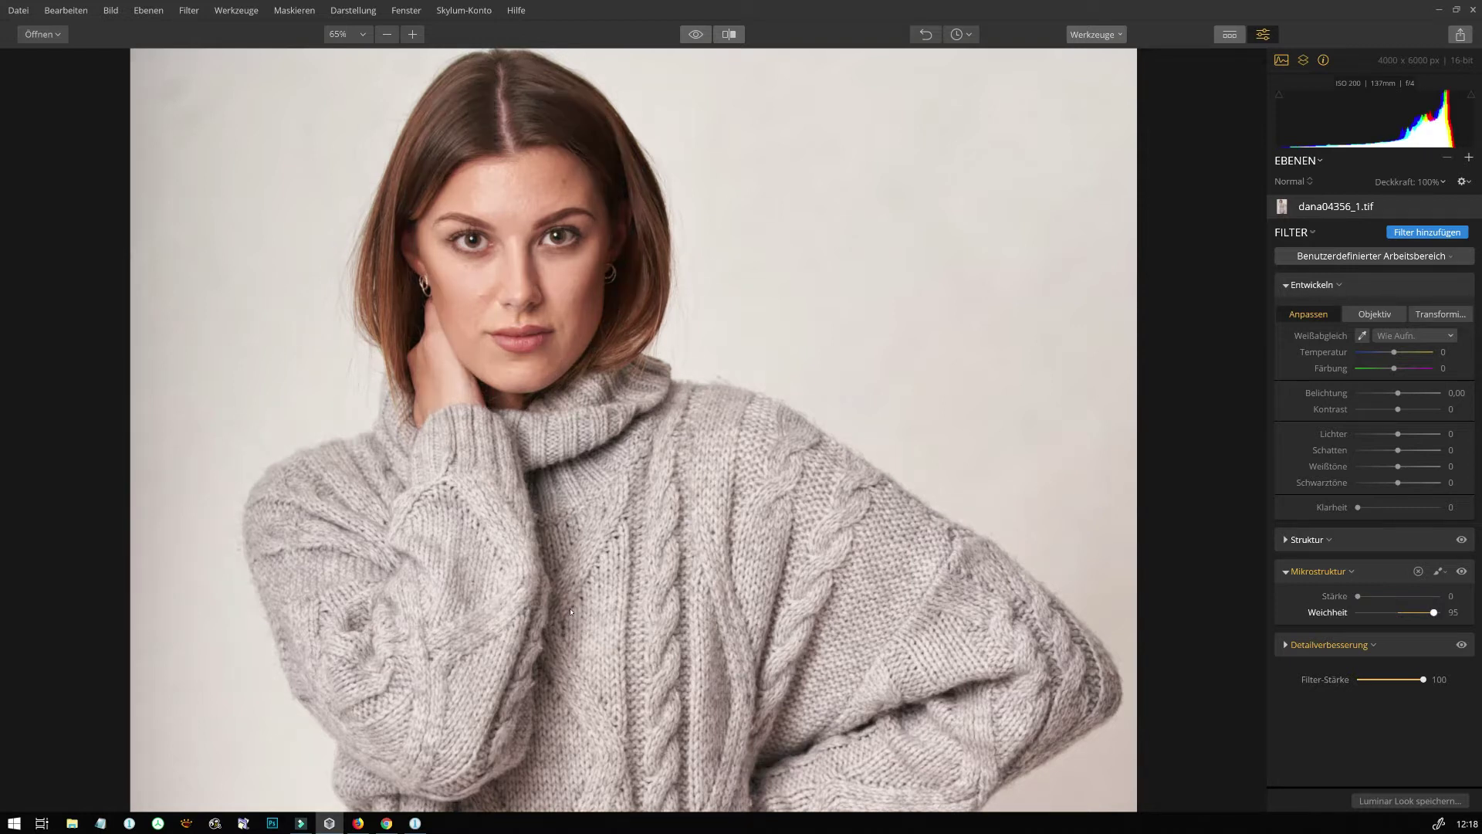
double_click(570, 613)
Step: Look over the Mikrostruktur mask types and compare the Detailverbesserung filter's Klein details at 100 and 0
click(572, 574)
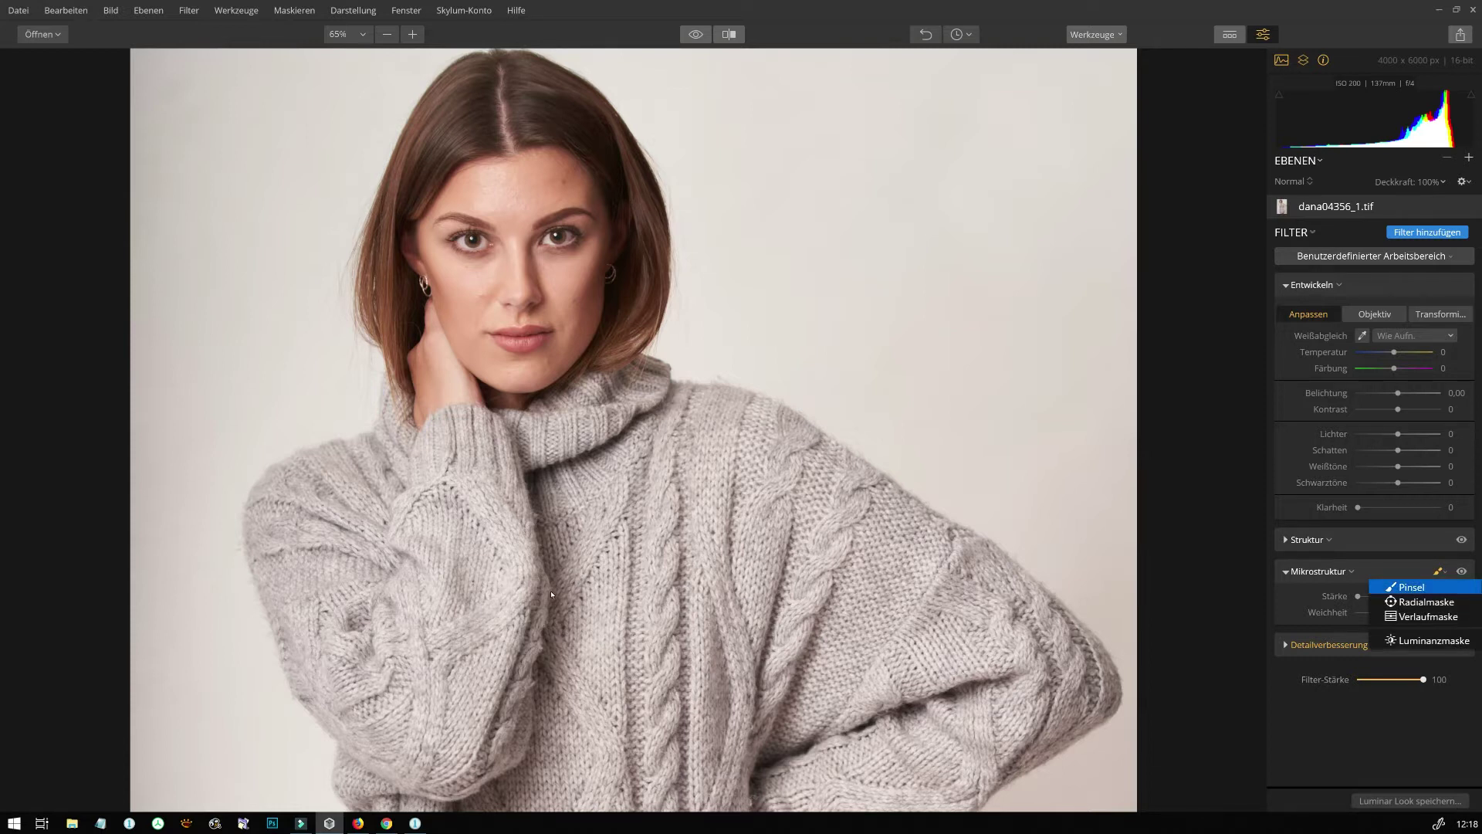
key(Escape)
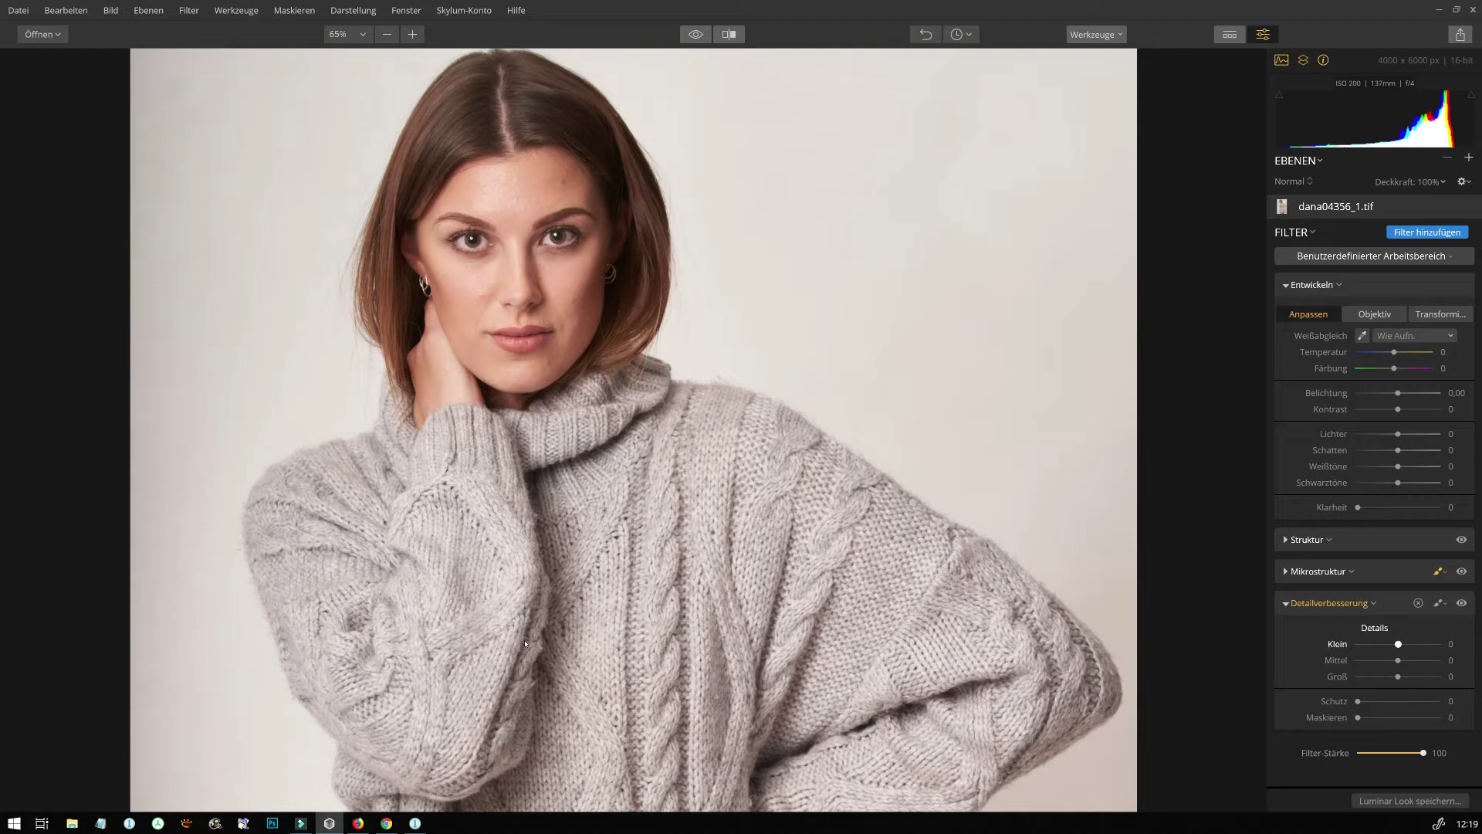
drag(531, 643, 574, 642)
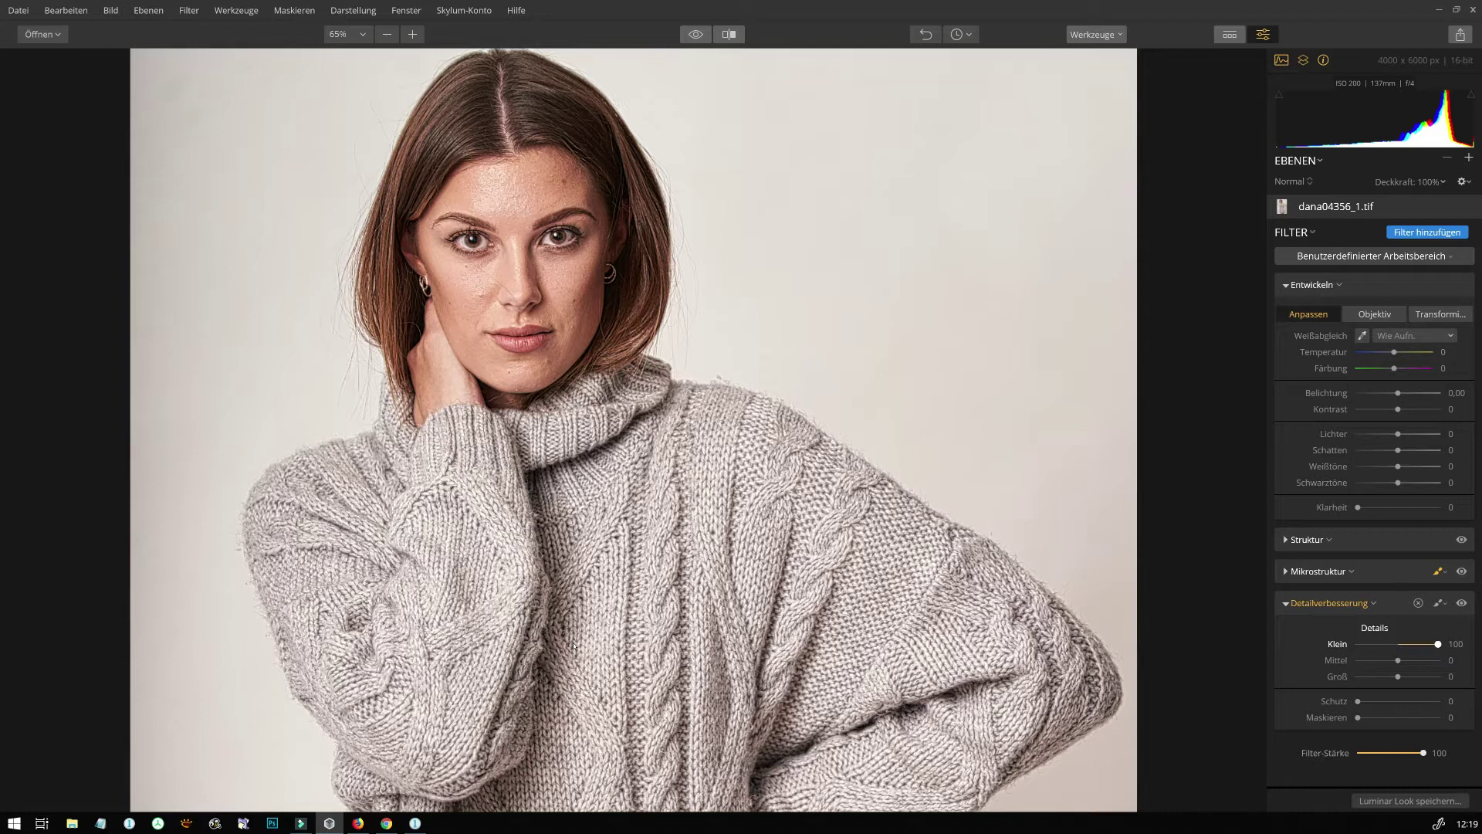
key(ctrl+z)
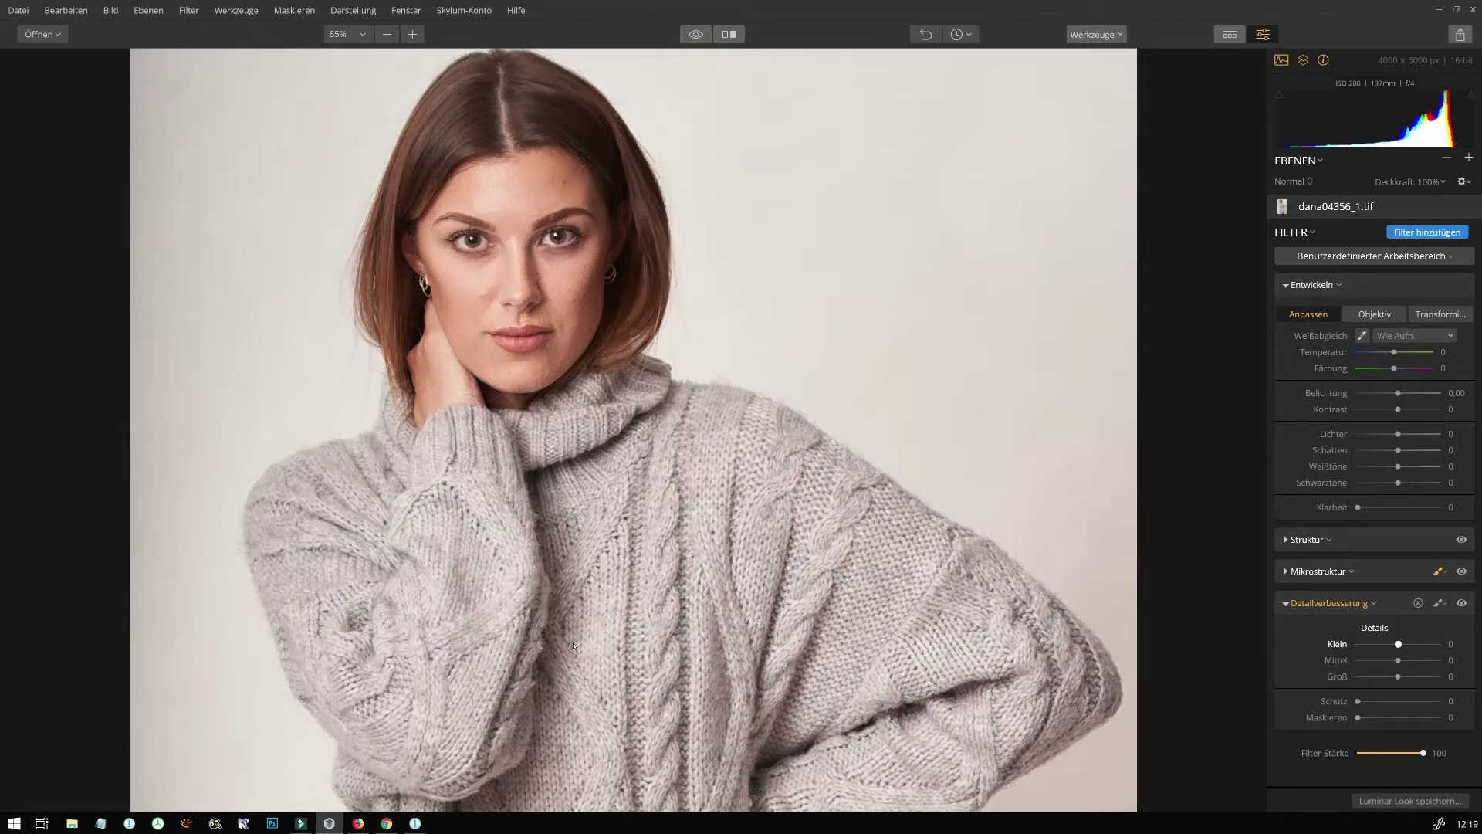
Step: Try the Detailverbesserung filter's Mittel details at 100 on the sweater portrait and reset them to 0
key(ctrl+z)
key(ctrl+z)
key(ctrl+z)
key(ctrl+z)
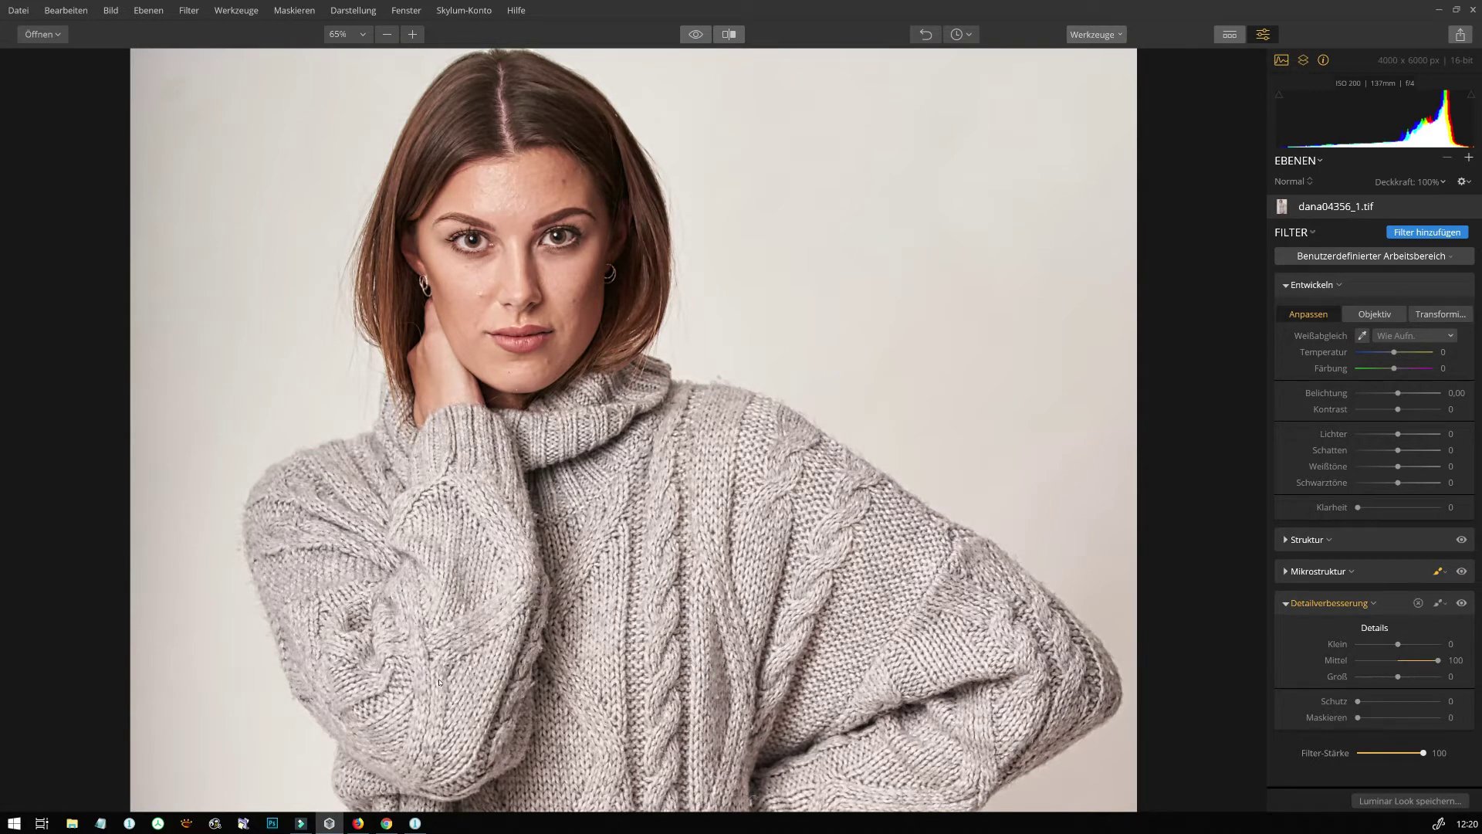
key(ctrl+z)
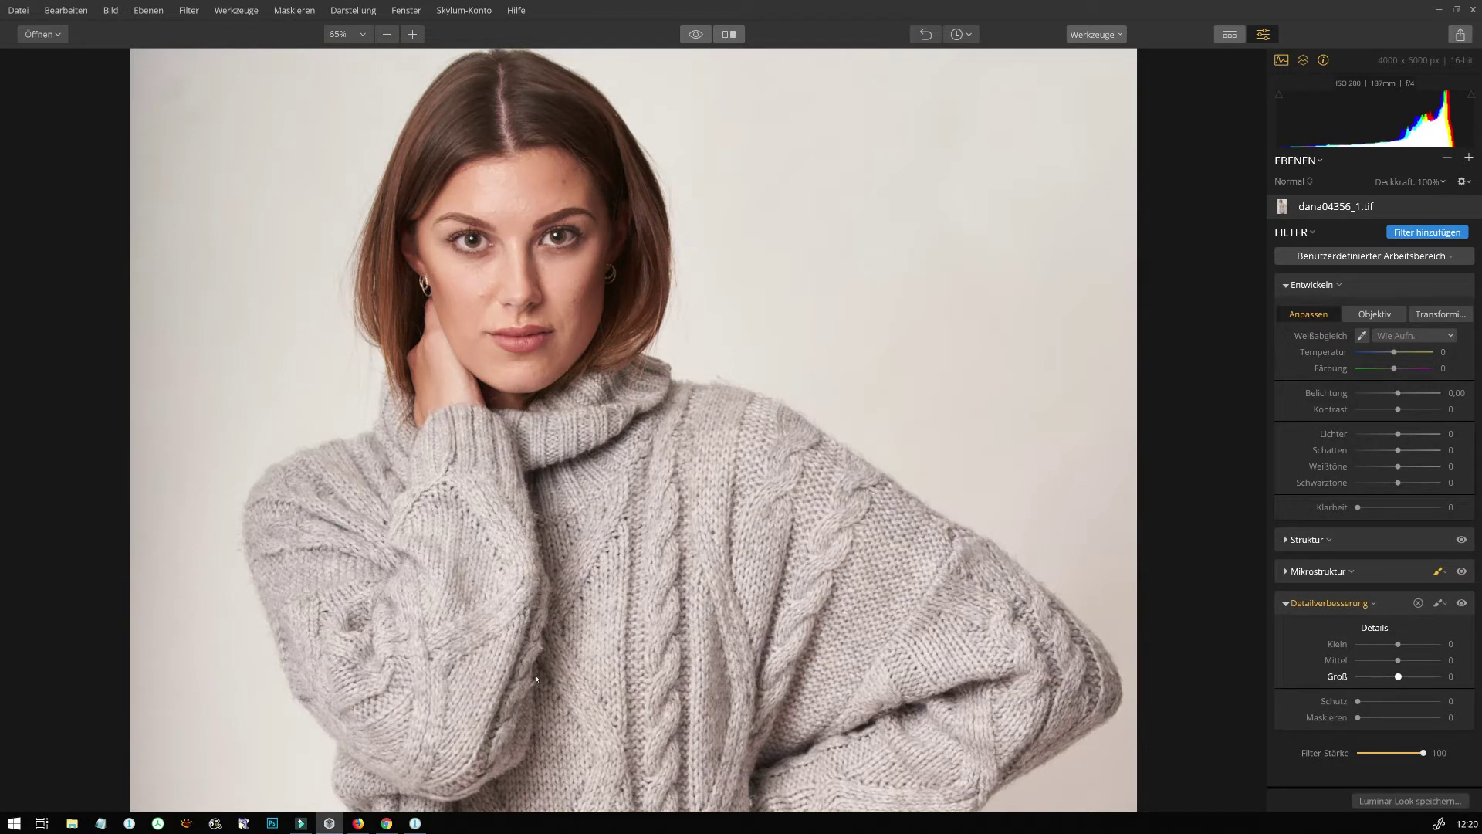
Step: Try the Detailverbesserung filter's Groß details at 100 on the sweater portrait and reset them to 0
key(ctrl+z)
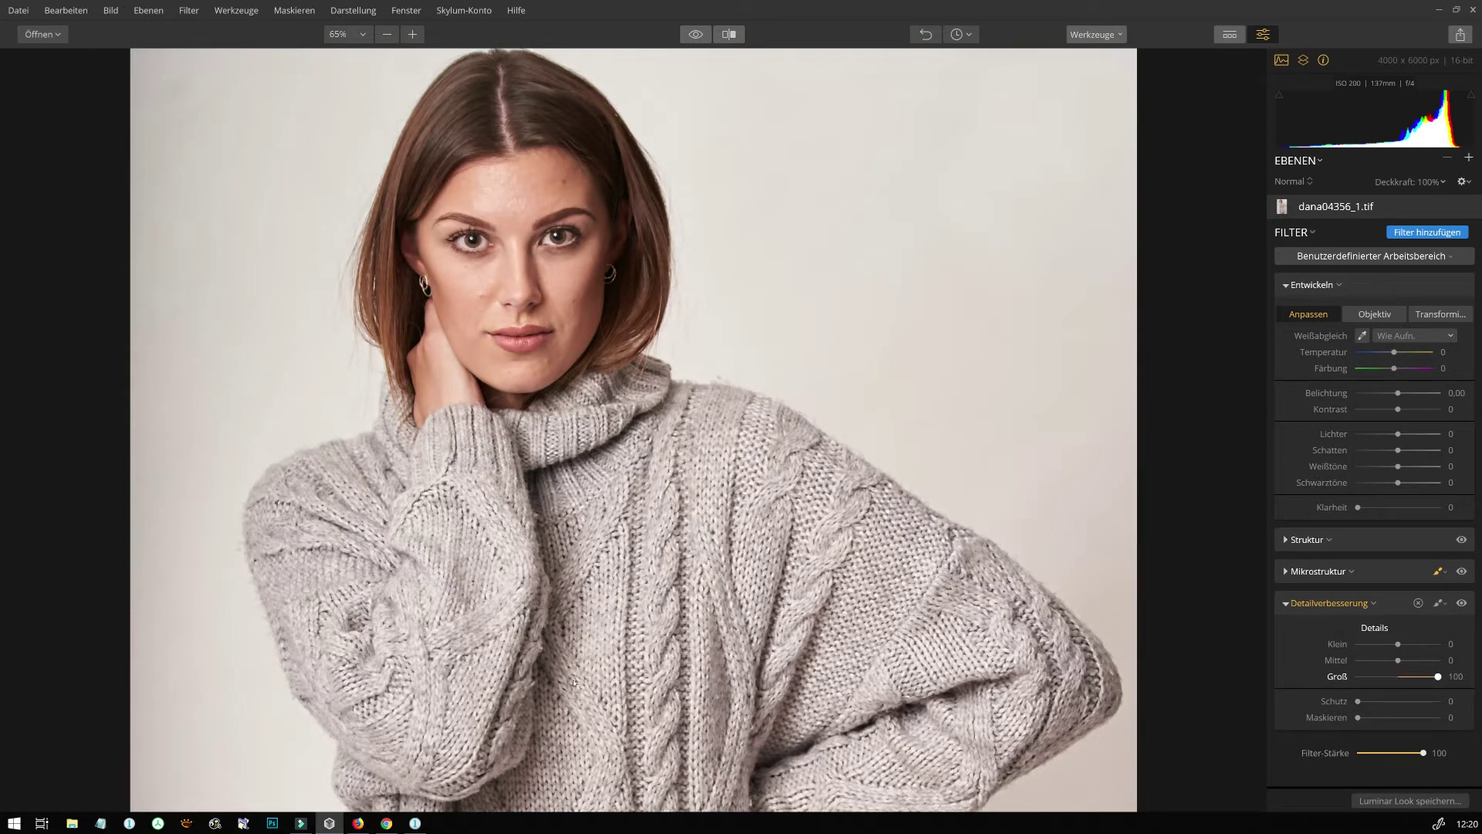
key(ctrl+z)
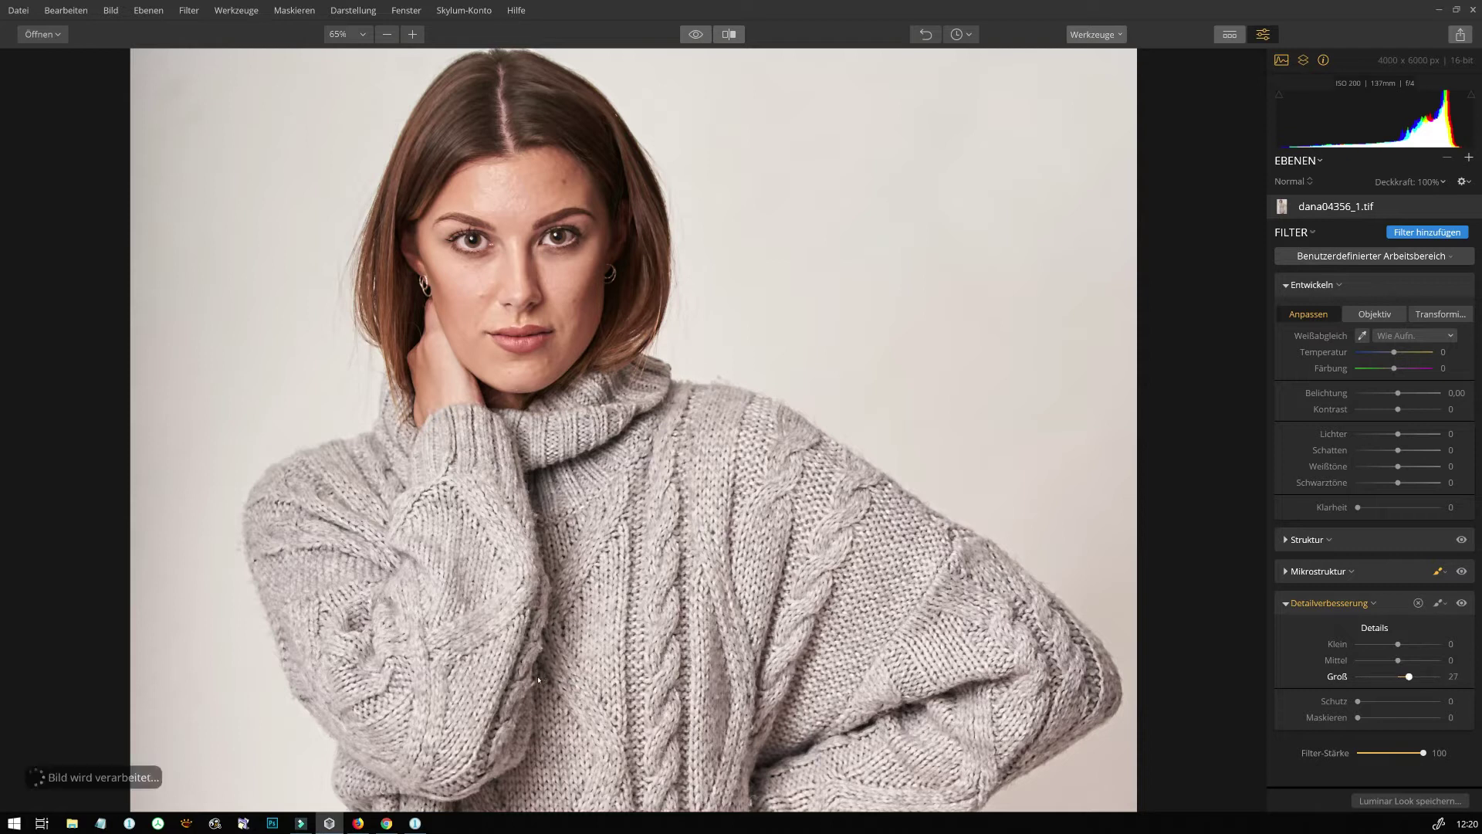
key(ctrl+z)
key(ctrl+z)
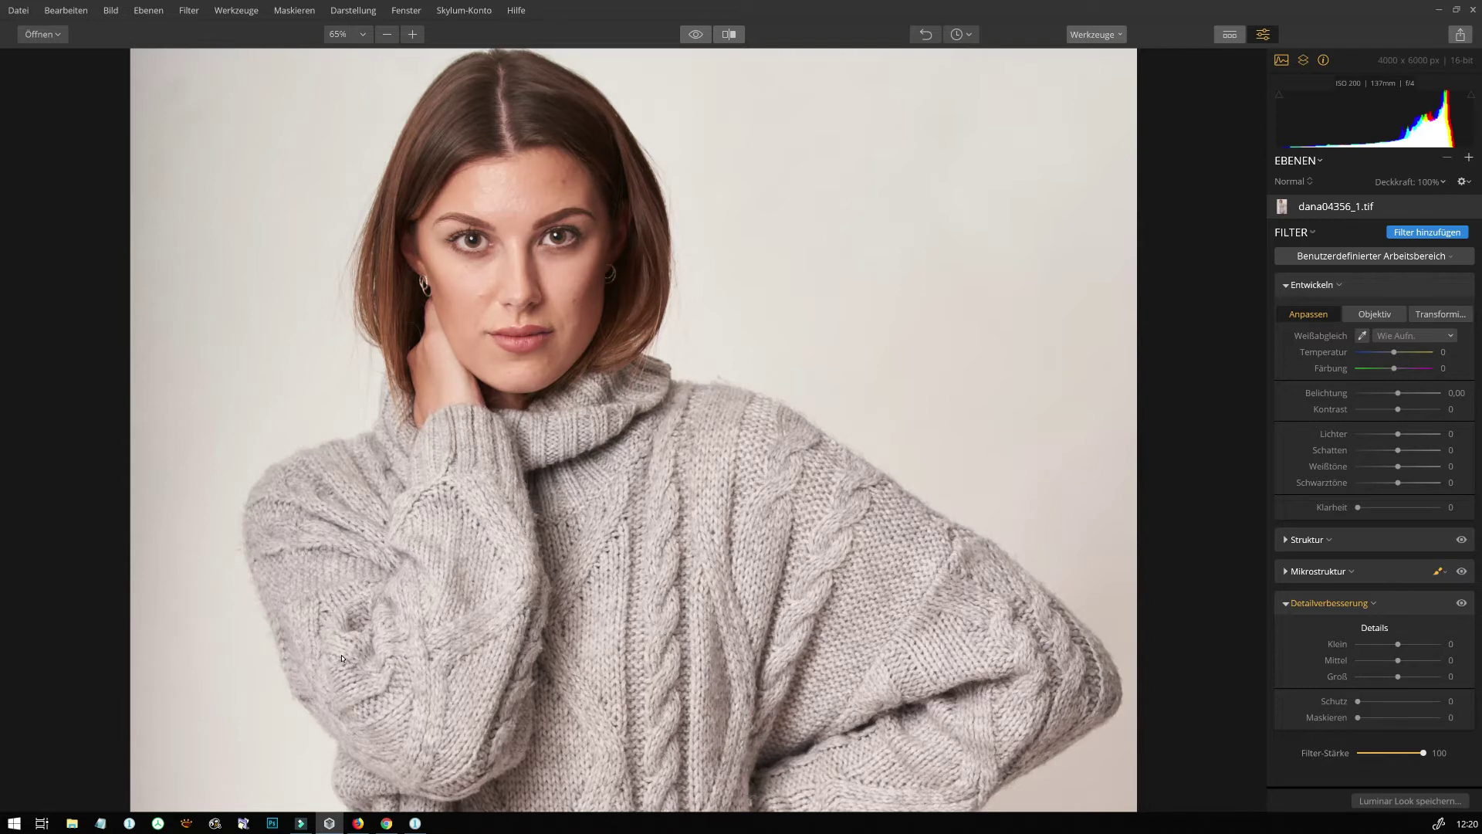
Step: Compare the Detailverbesserung filter's Mittel details at 100 and 0 once more, leaving them at 0
key(ctrl+z)
key(ctrl+z)
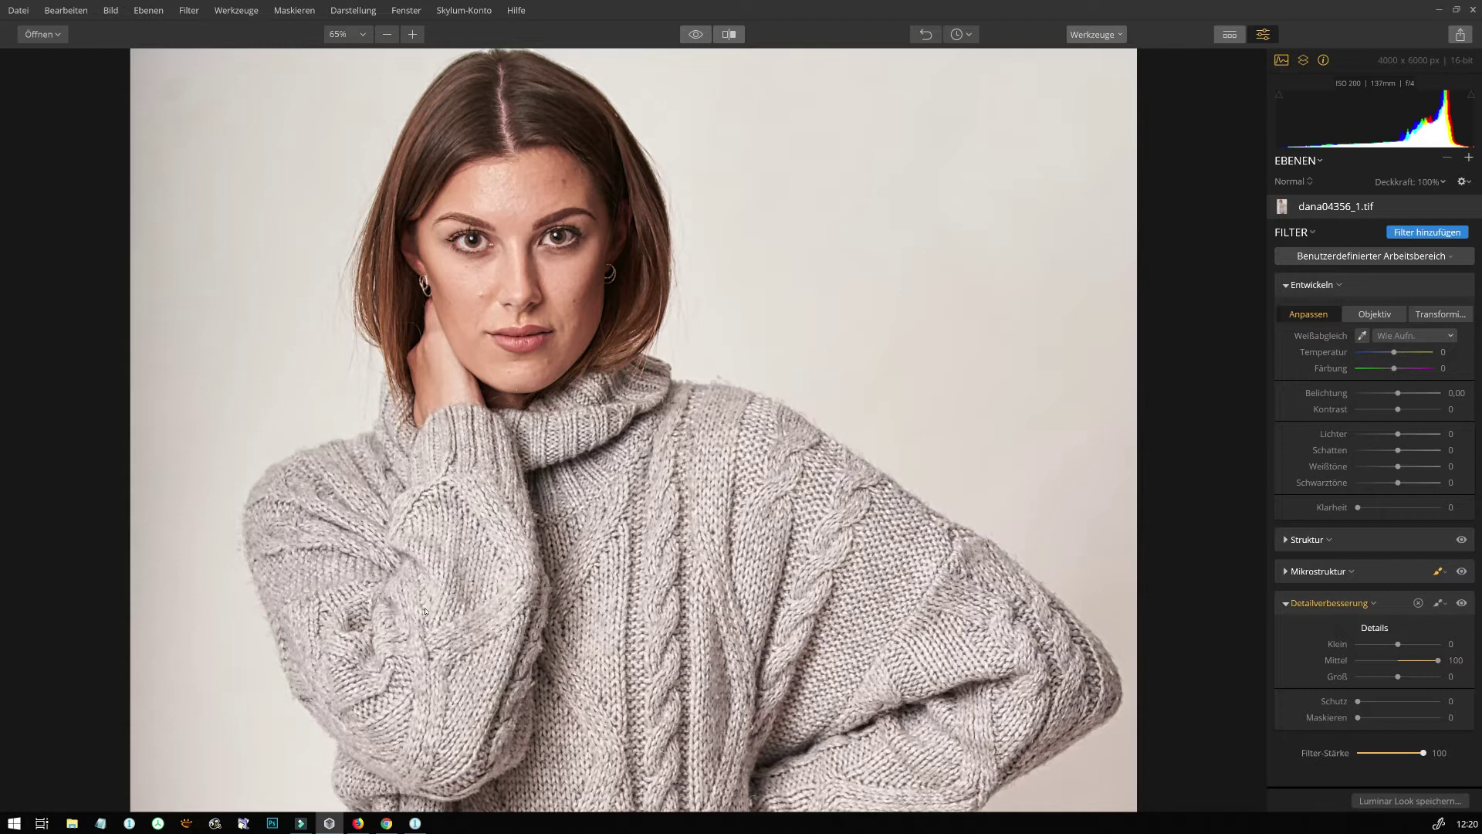
key(ctrl+z)
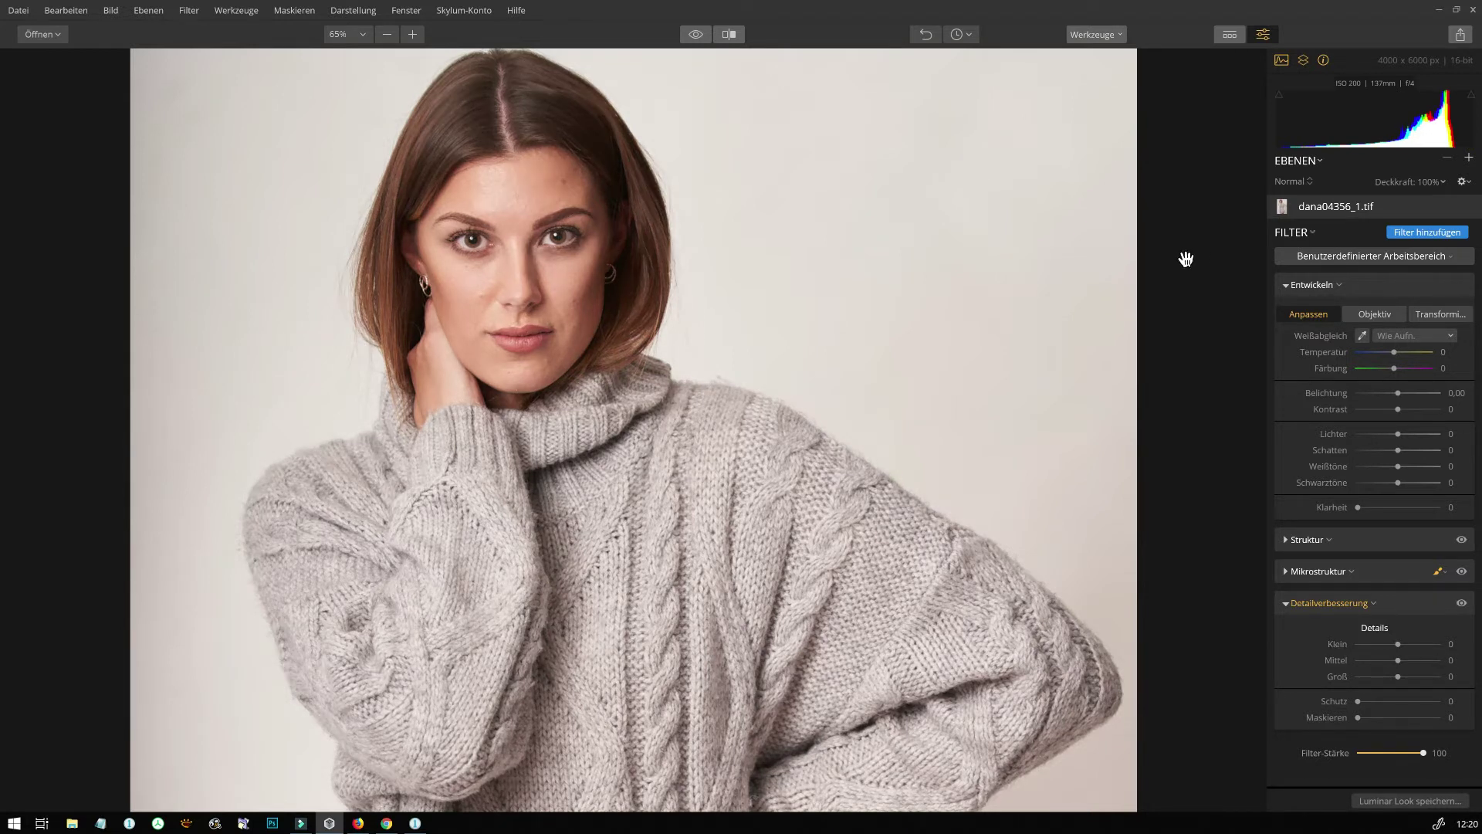
Step: Set the Detailverbesserung filter's Klein details to 58 while viewing the face and hair up close
scroll(1186, 258, up, 3)
scroll(1186, 258, up, 3)
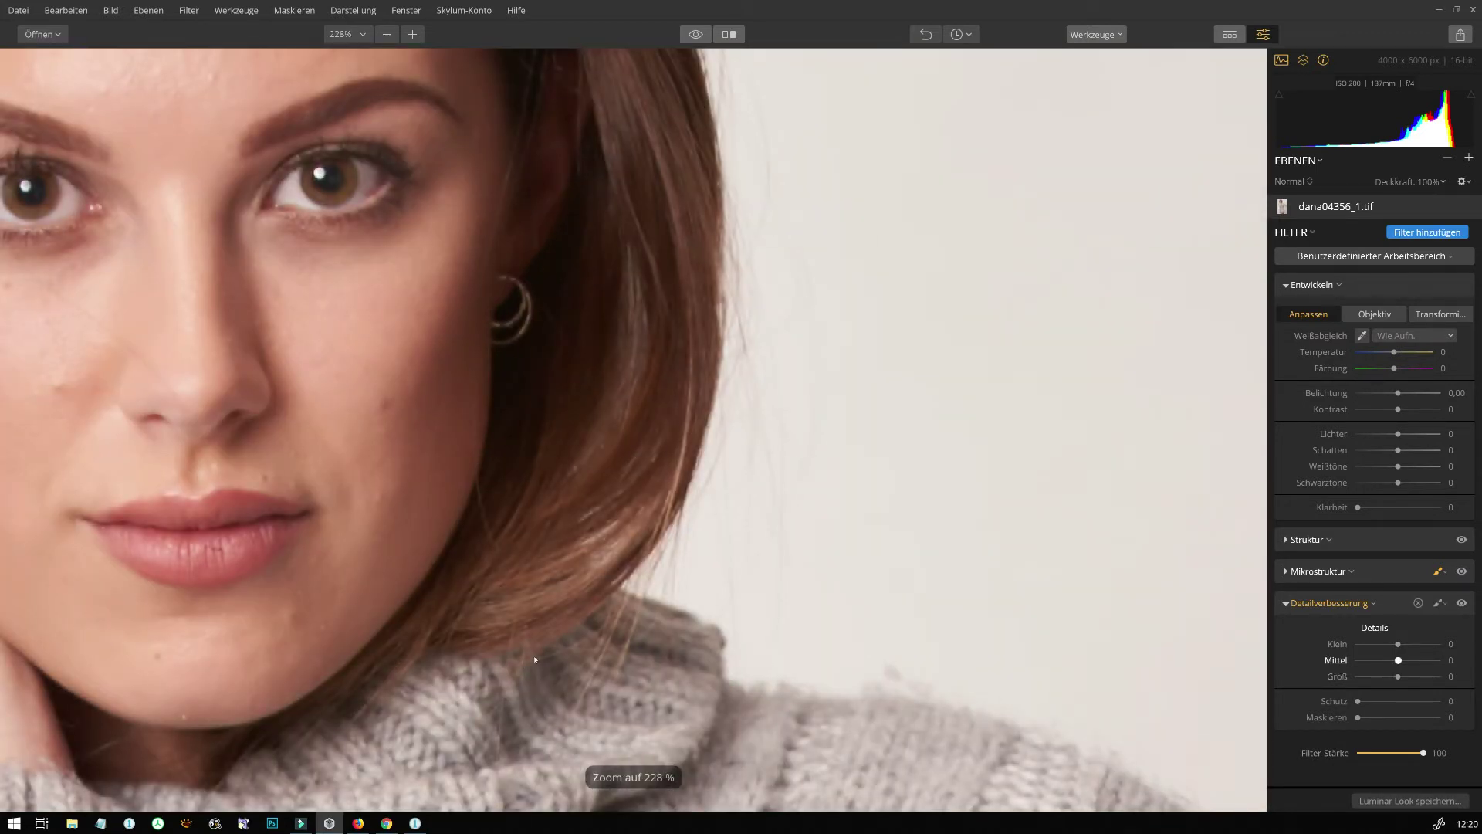
drag(1398, 644, 1416, 644)
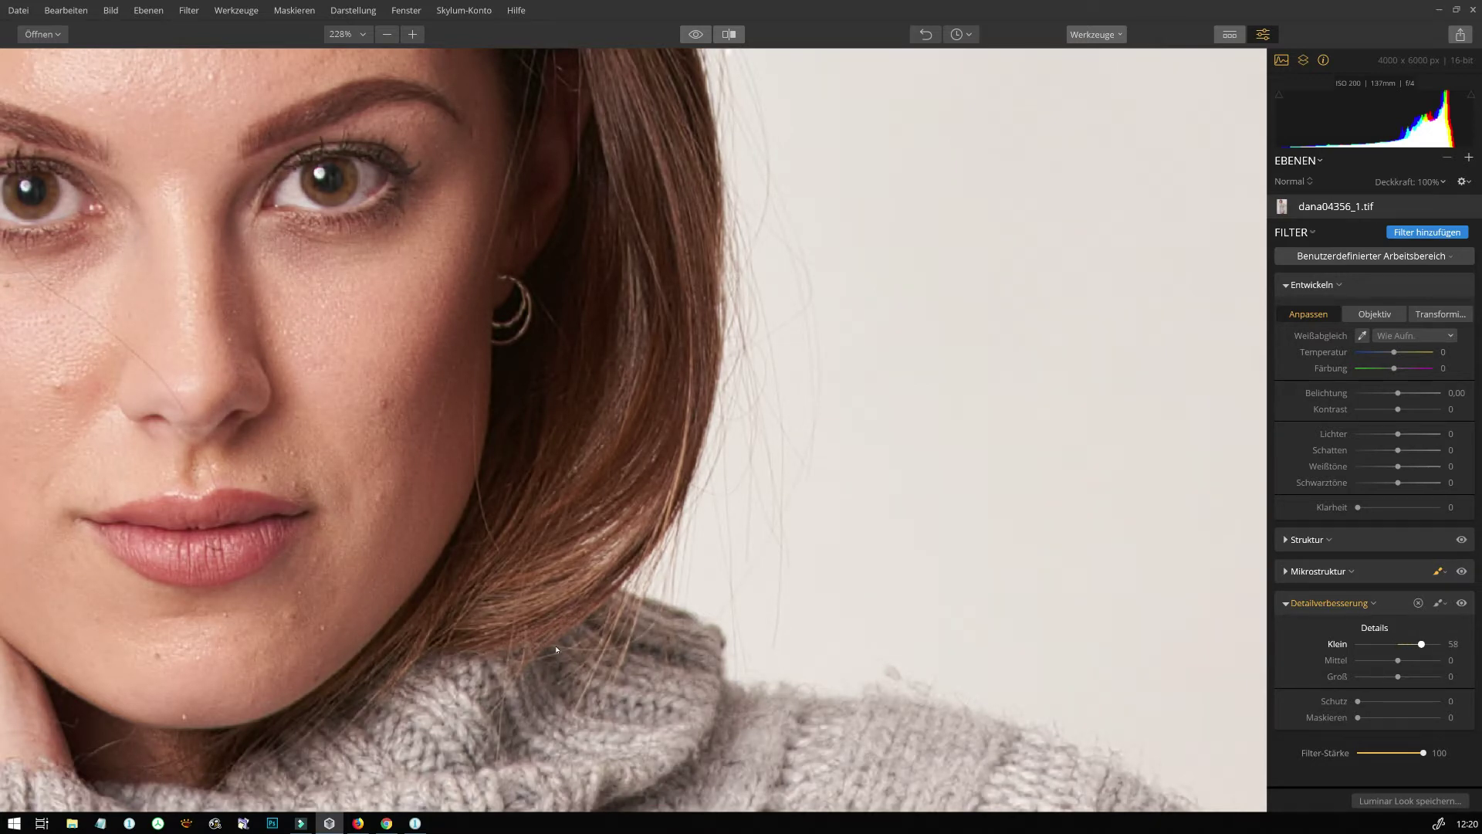
double_click(1421, 644)
Step: Add a brush mask to the Detailverbesserung filter and paint its effect onto the hair beside the face
click(1437, 603)
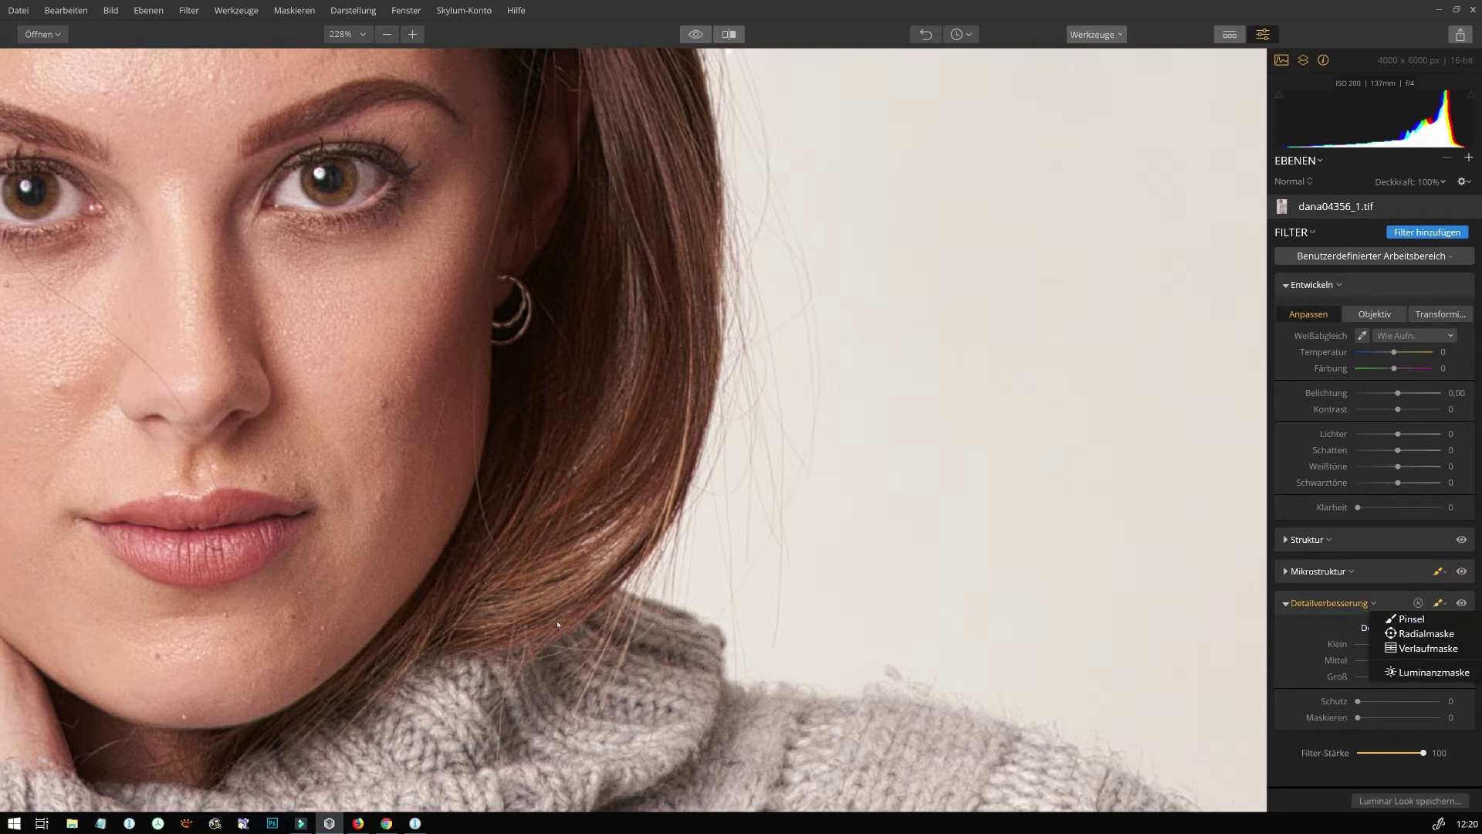
click(1411, 619)
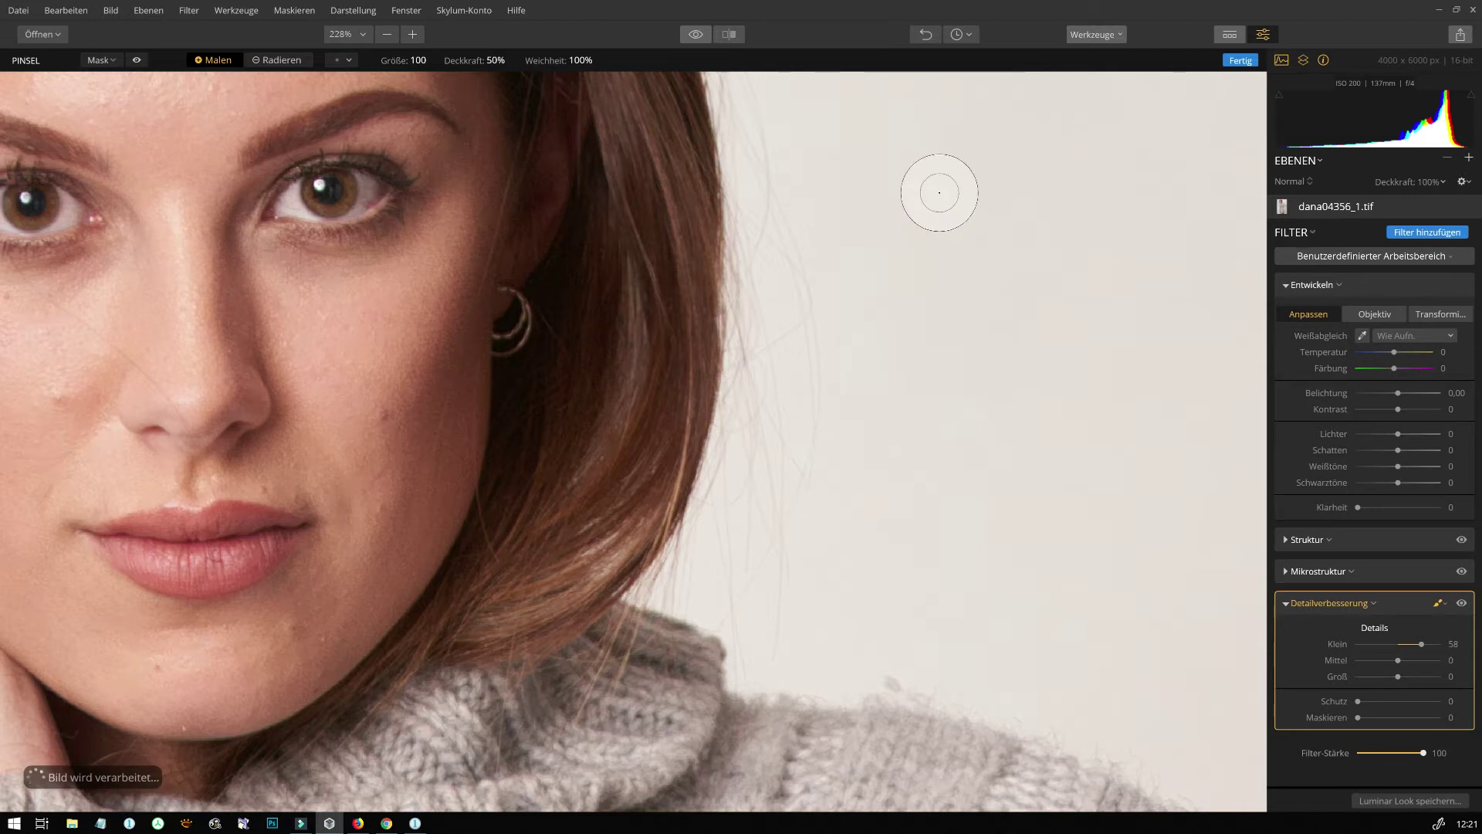
mouse_move(685, 169)
mouse_down()
mouse_move(660, 205)
mouse_move(638, 202)
mouse_move(661, 210)
mouse_move(639, 206)
mouse_up()
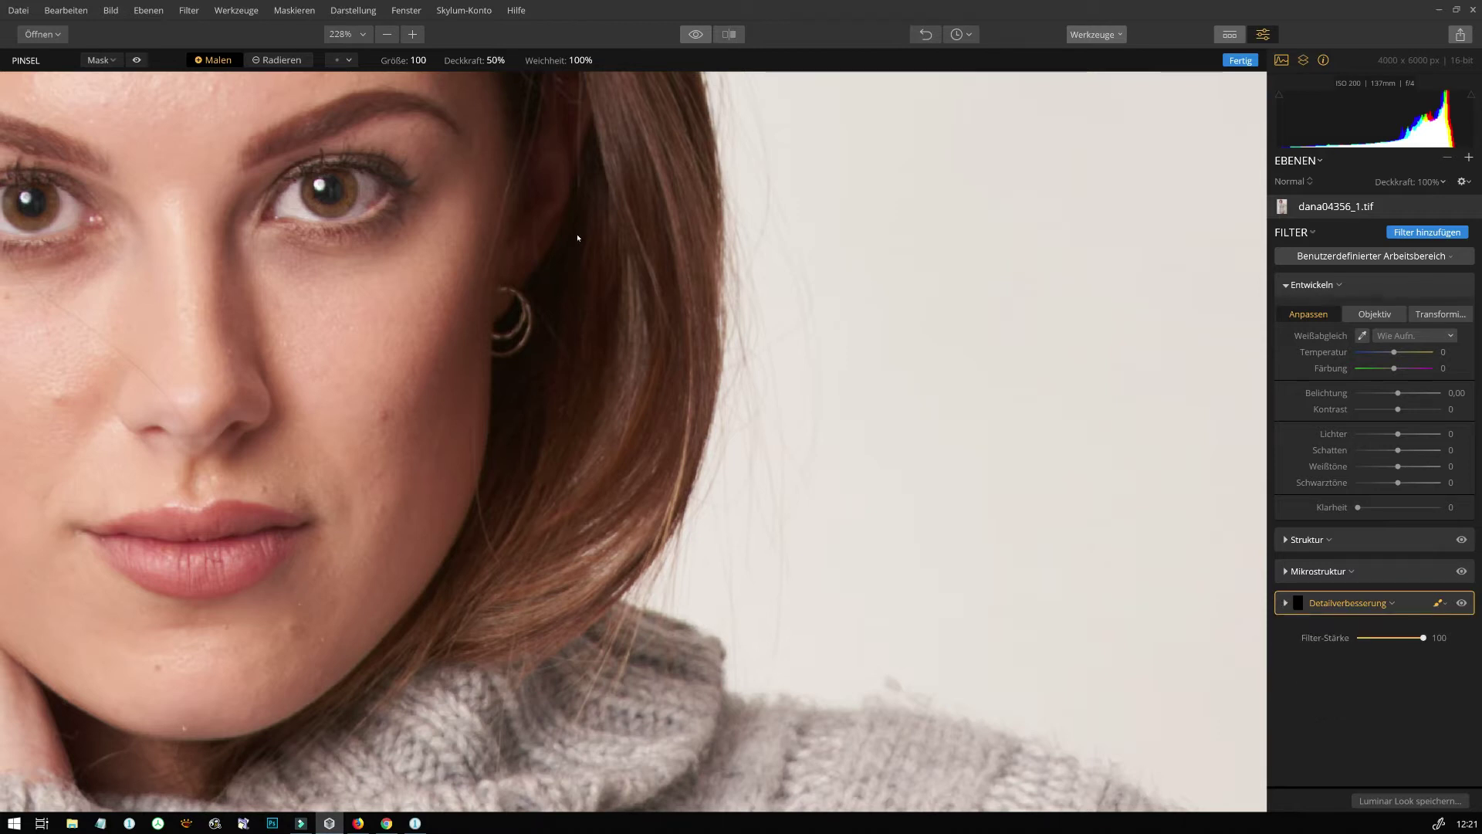
Step: Add a second Detailverbesserung filter, finish the brush mask on the first, and set the new filter's Mittel details to 51
key(ctrl+shift+f)
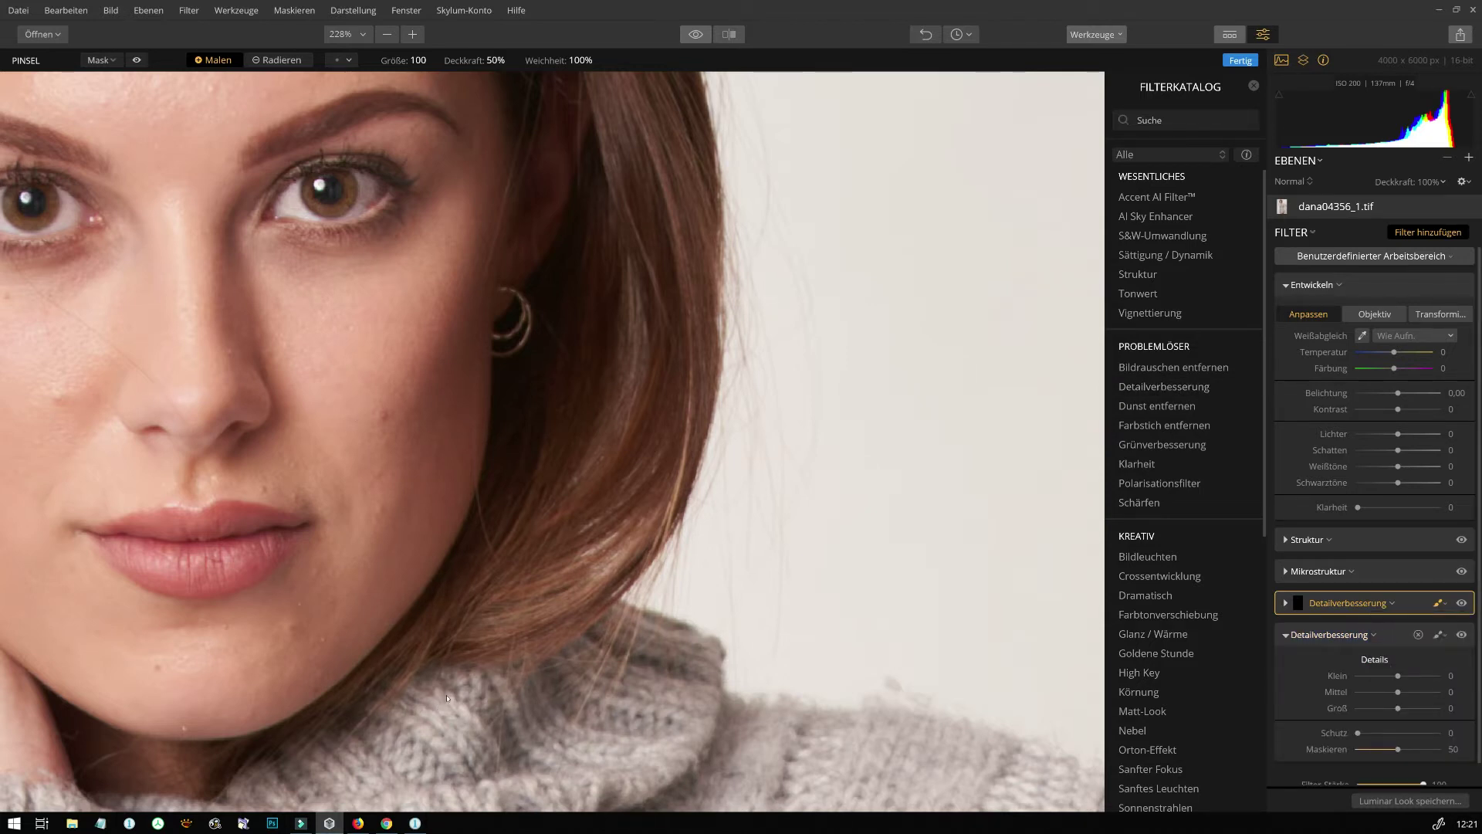
scroll(80, 494, up, 2)
scroll(80, 494, down, 5)
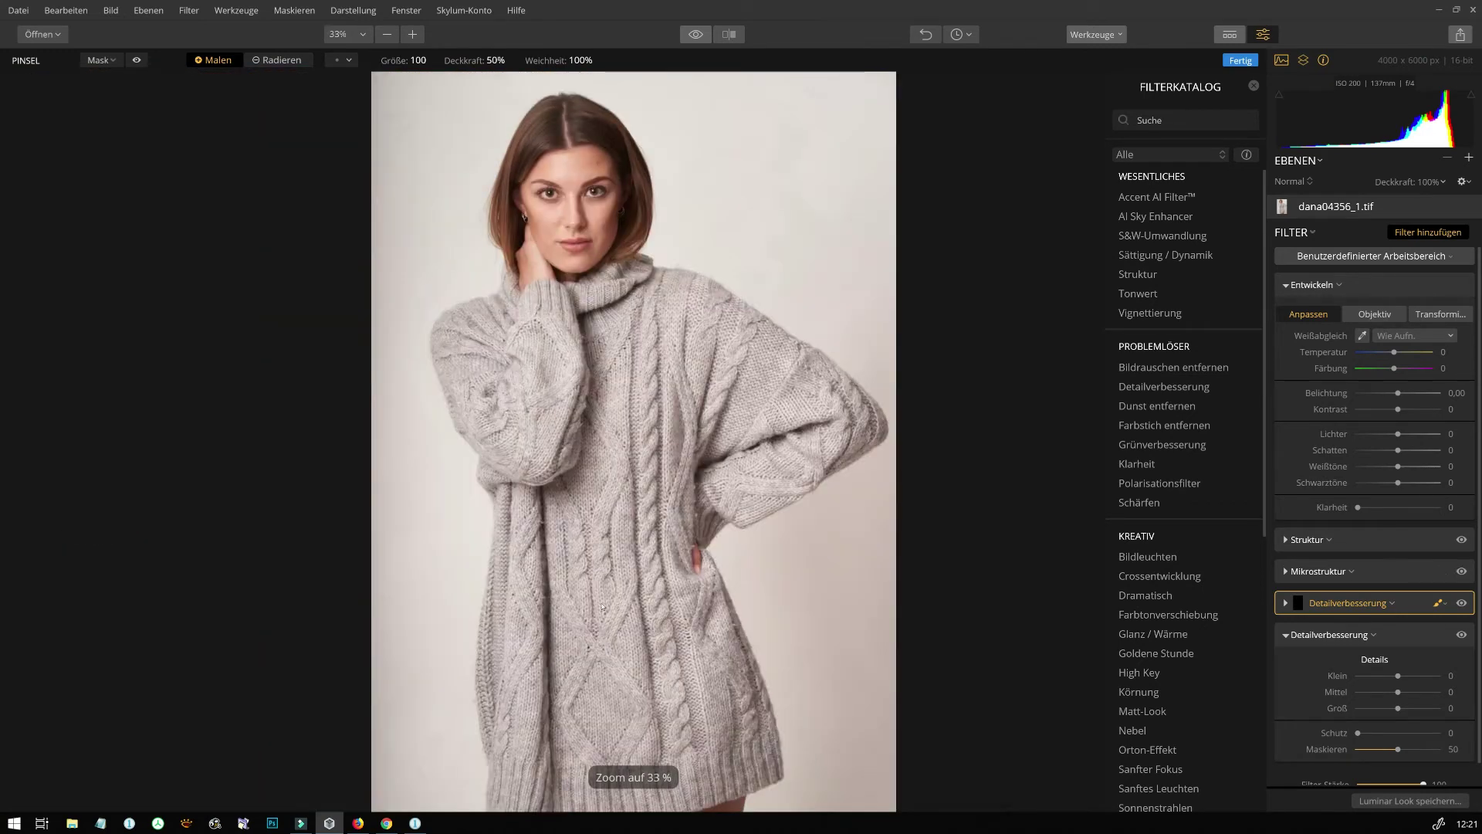
key(Return)
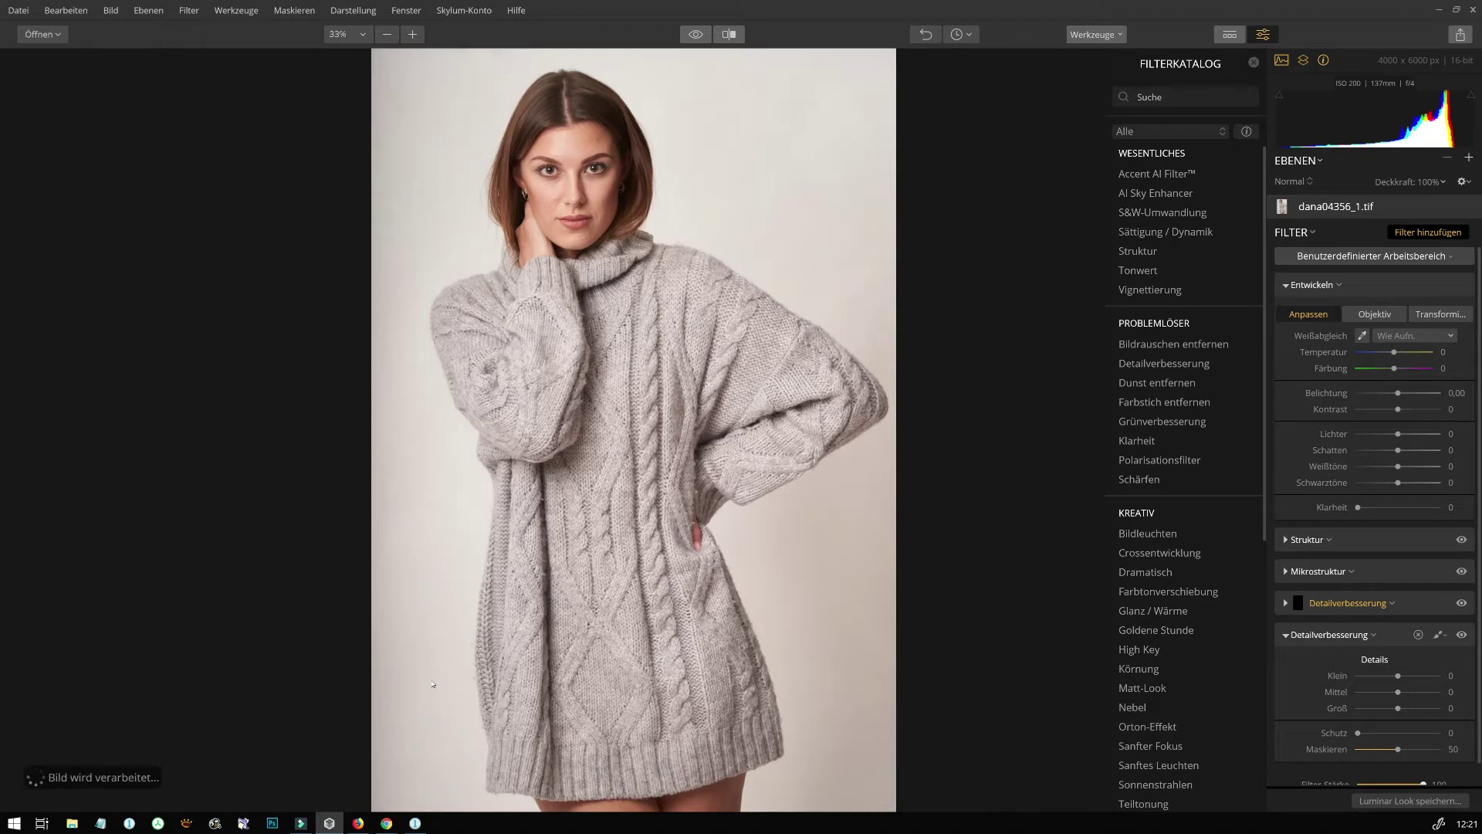
drag(535, 697, 554, 697)
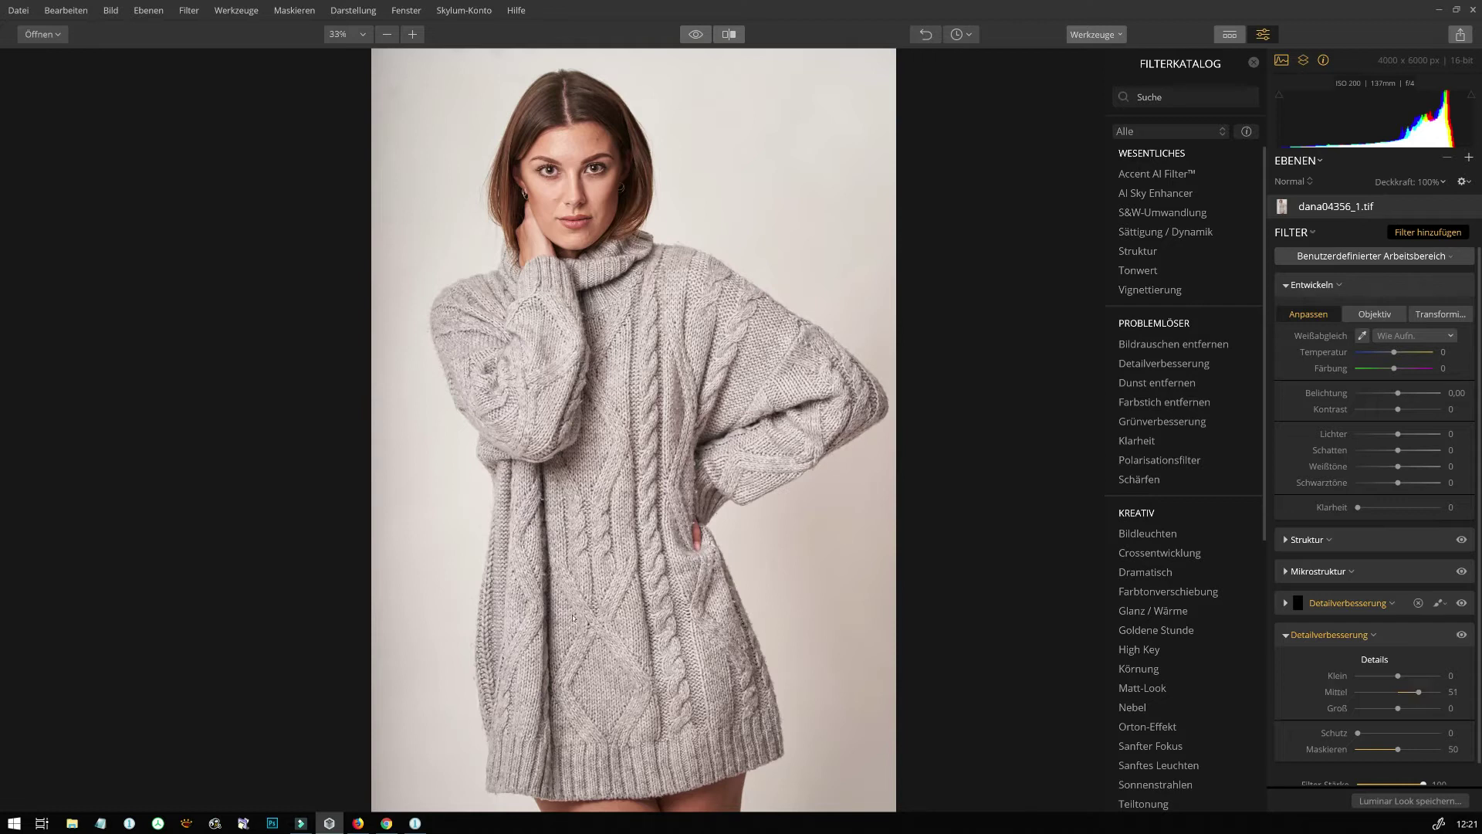
Step: Start a brush mask on the second Detailverbesserung filter and enlarge the brush for painting the sweater
click(1437, 635)
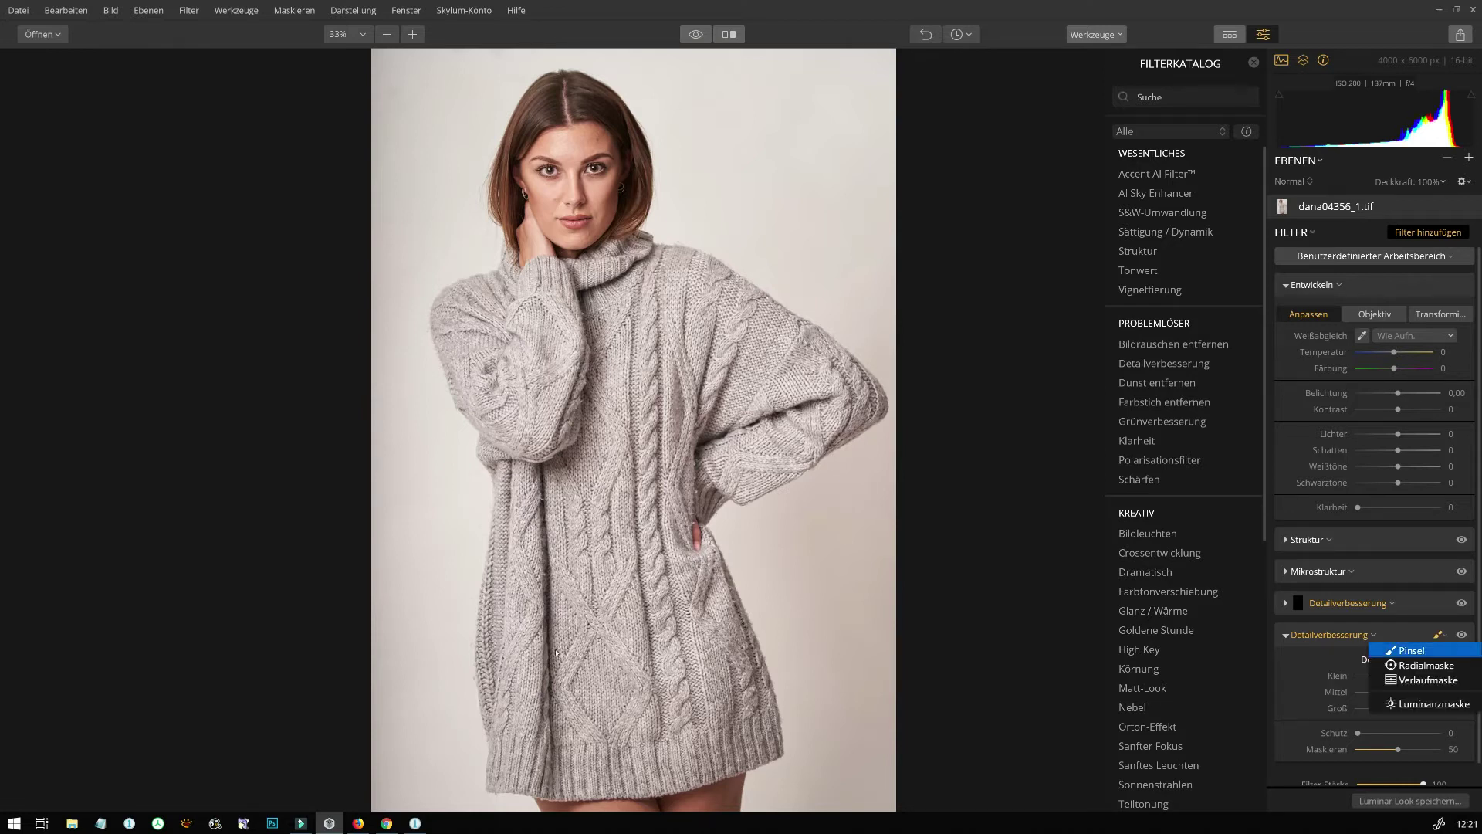
click(1409, 650)
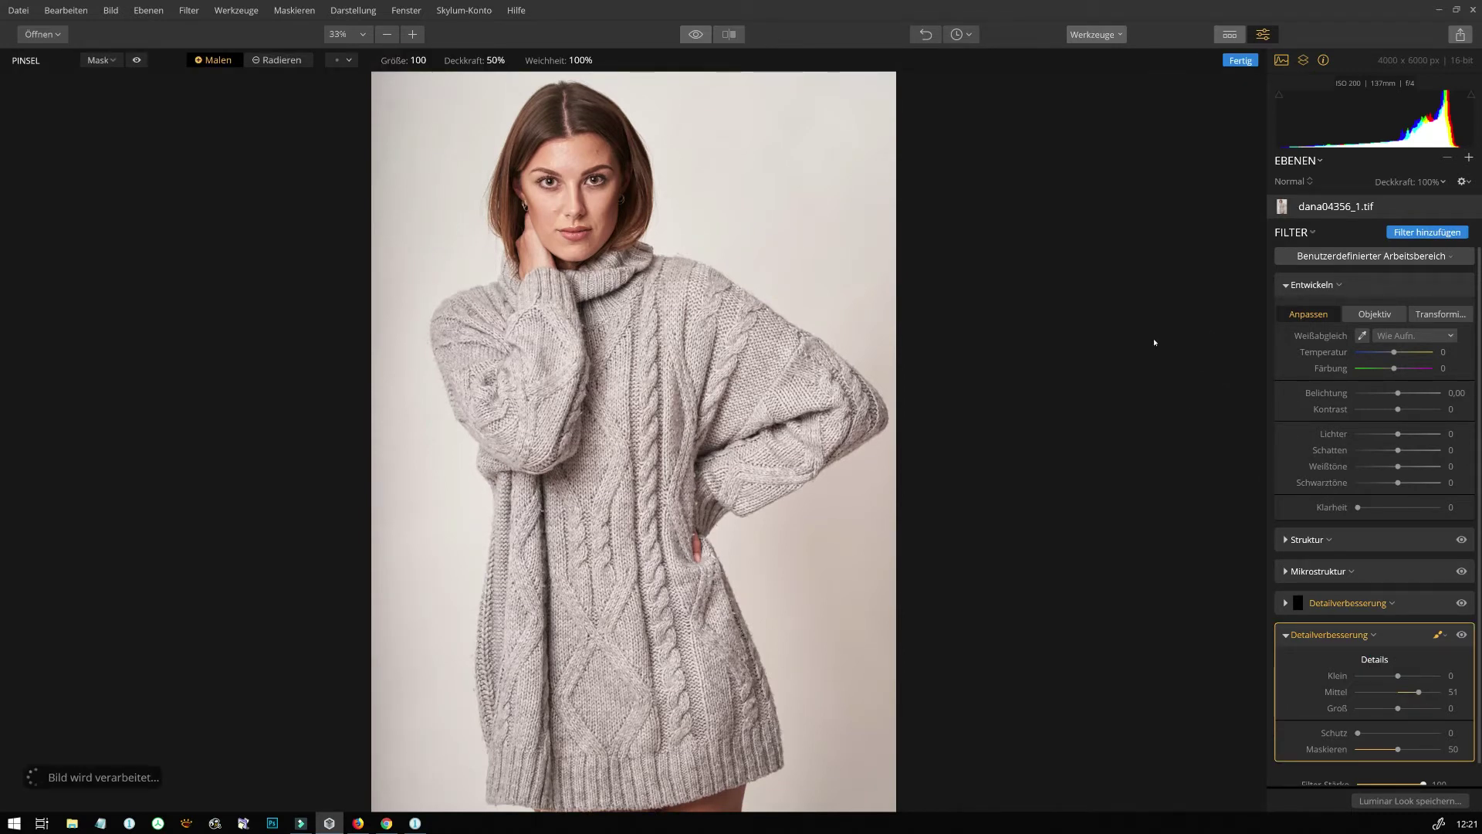
key(bracketright)
key(bracketright)
key(bracketright)
key(bracketright)
key(bracketright)
key(bracketright)
key(bracketright)
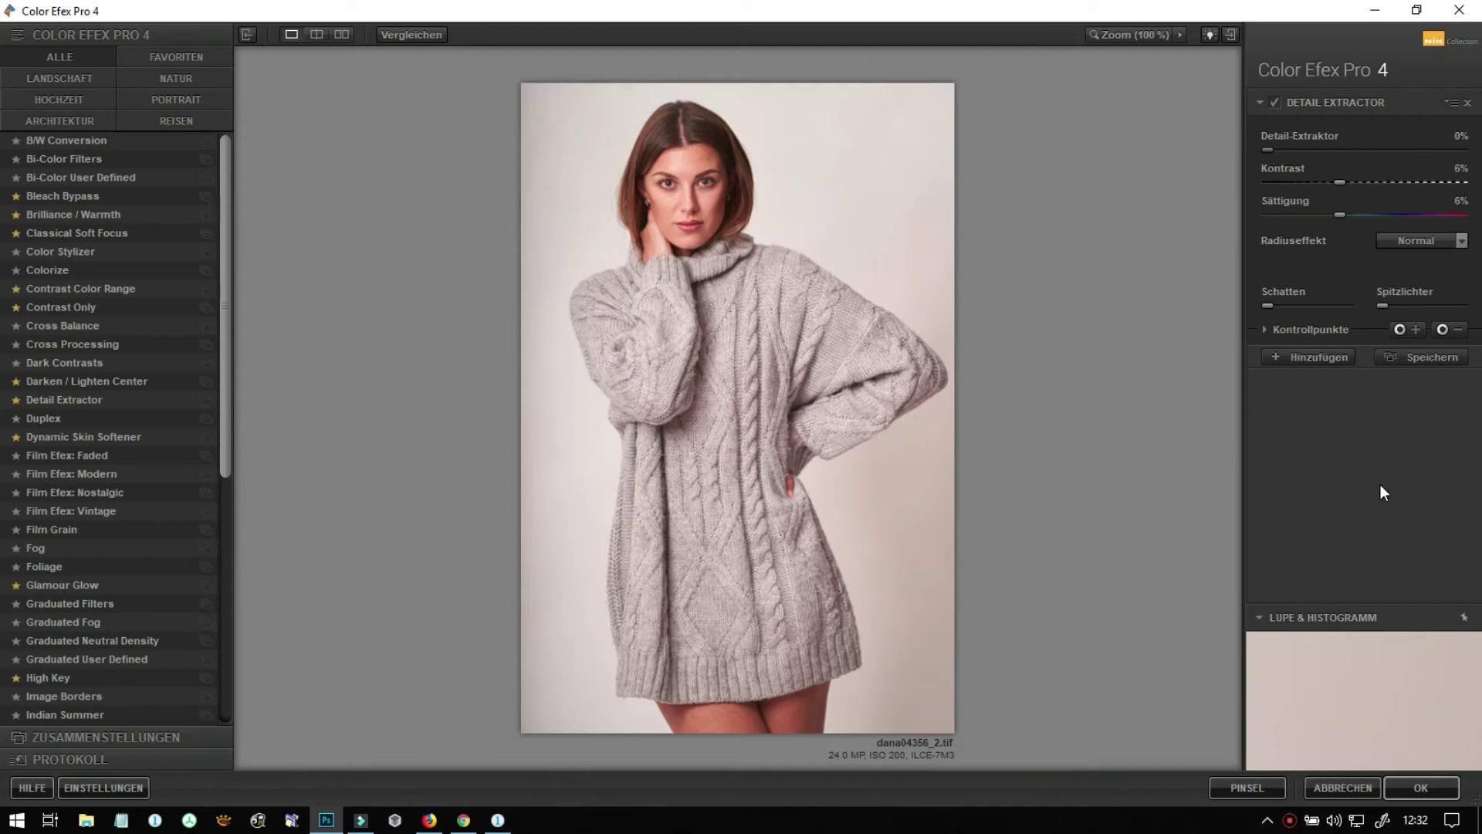
Step: Set the Detail Extractor's Radiuseffekt to Fein in Color Efex Pro 4
click(1451, 249)
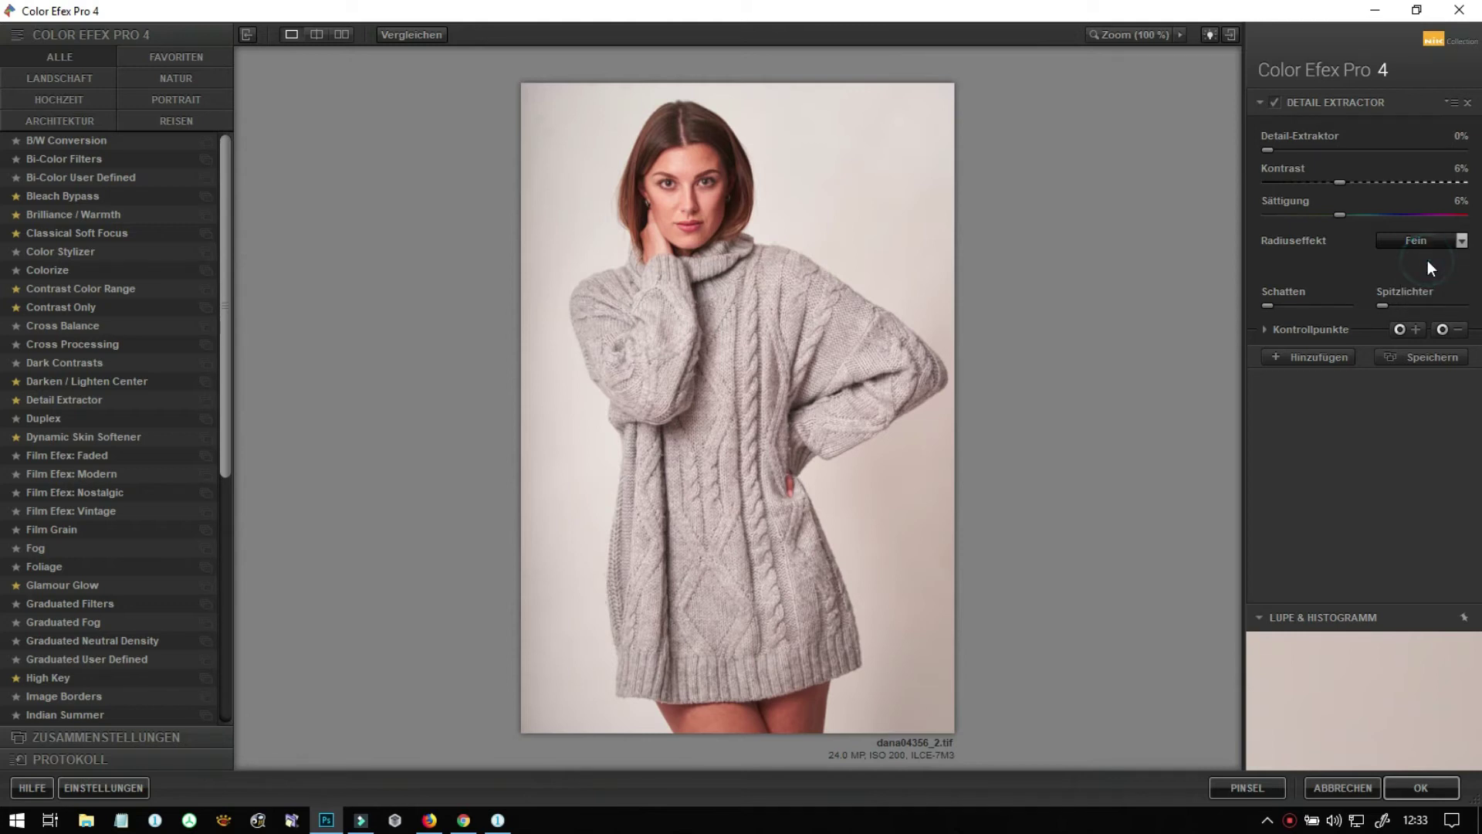
click(1429, 243)
click(1359, 274)
Step: Try the Detail-Extraktor at 52% and 85% while viewing the sweater's shoulder and sleeve at 100% zoom
click(1153, 40)
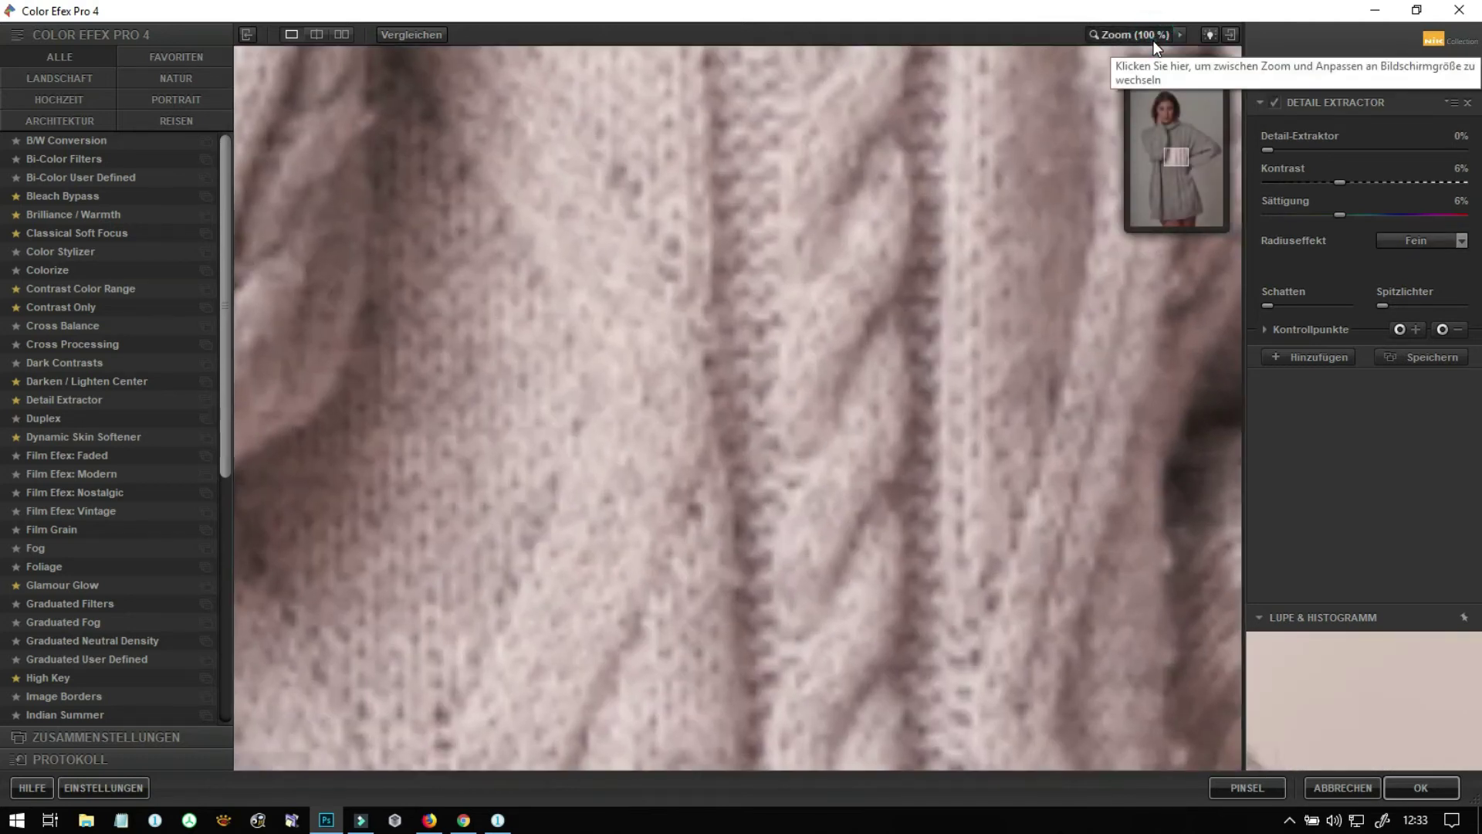
click(1140, 137)
drag(1011, 108, 1155, 123)
click(1130, 124)
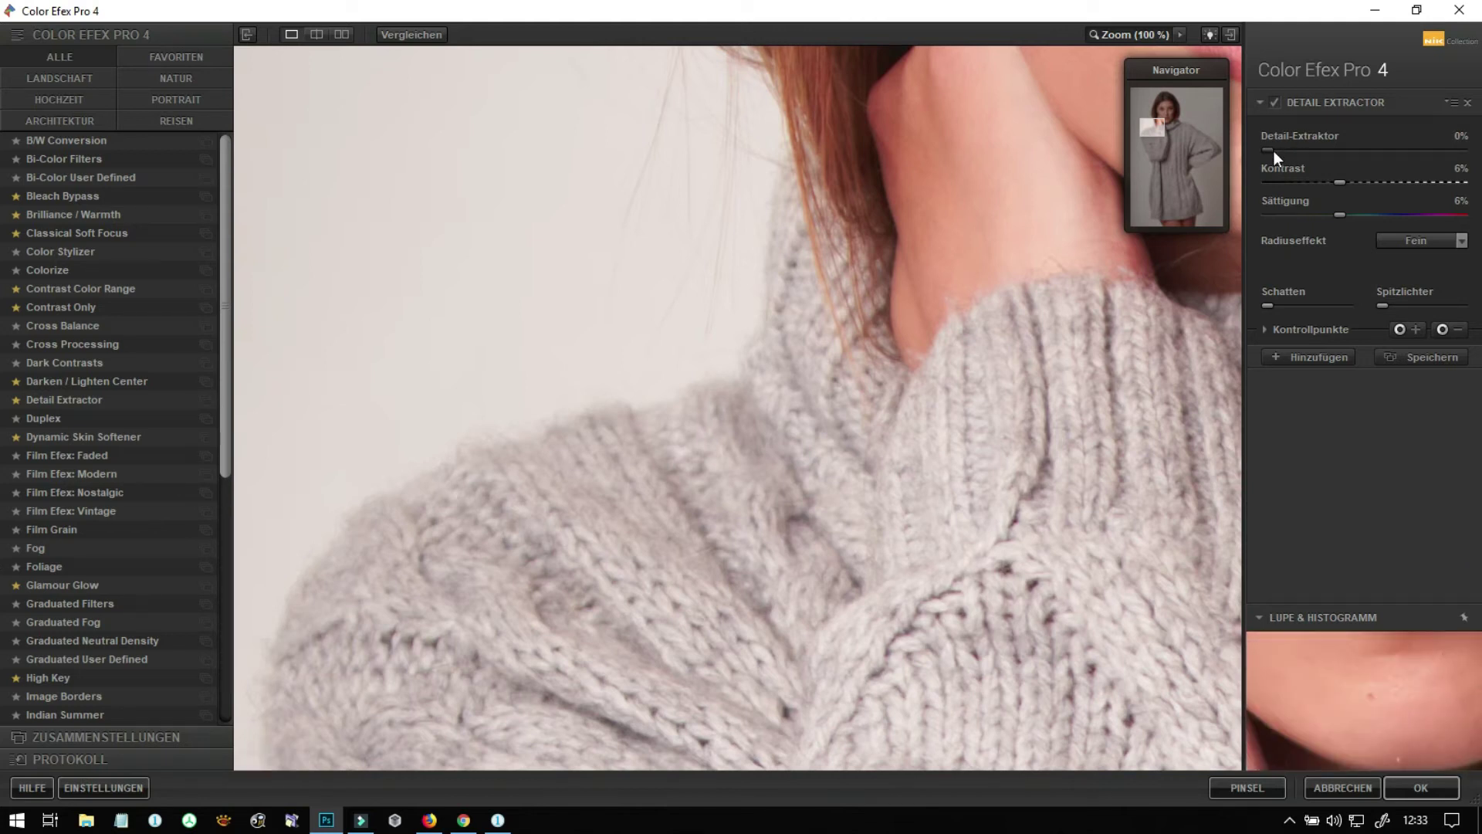
drag(1272, 150, 1386, 146)
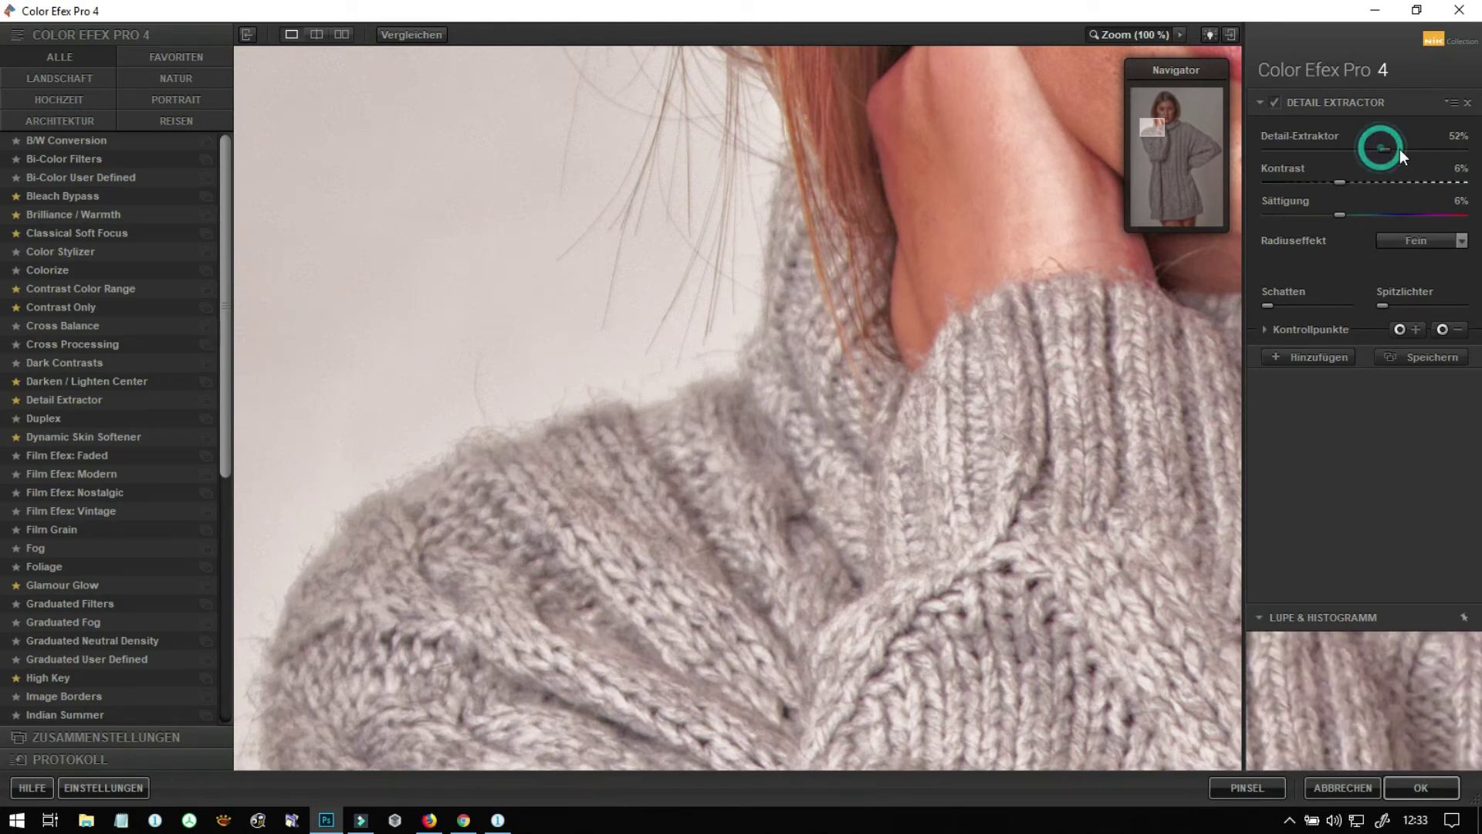
drag(1471, 156, 1461, 151)
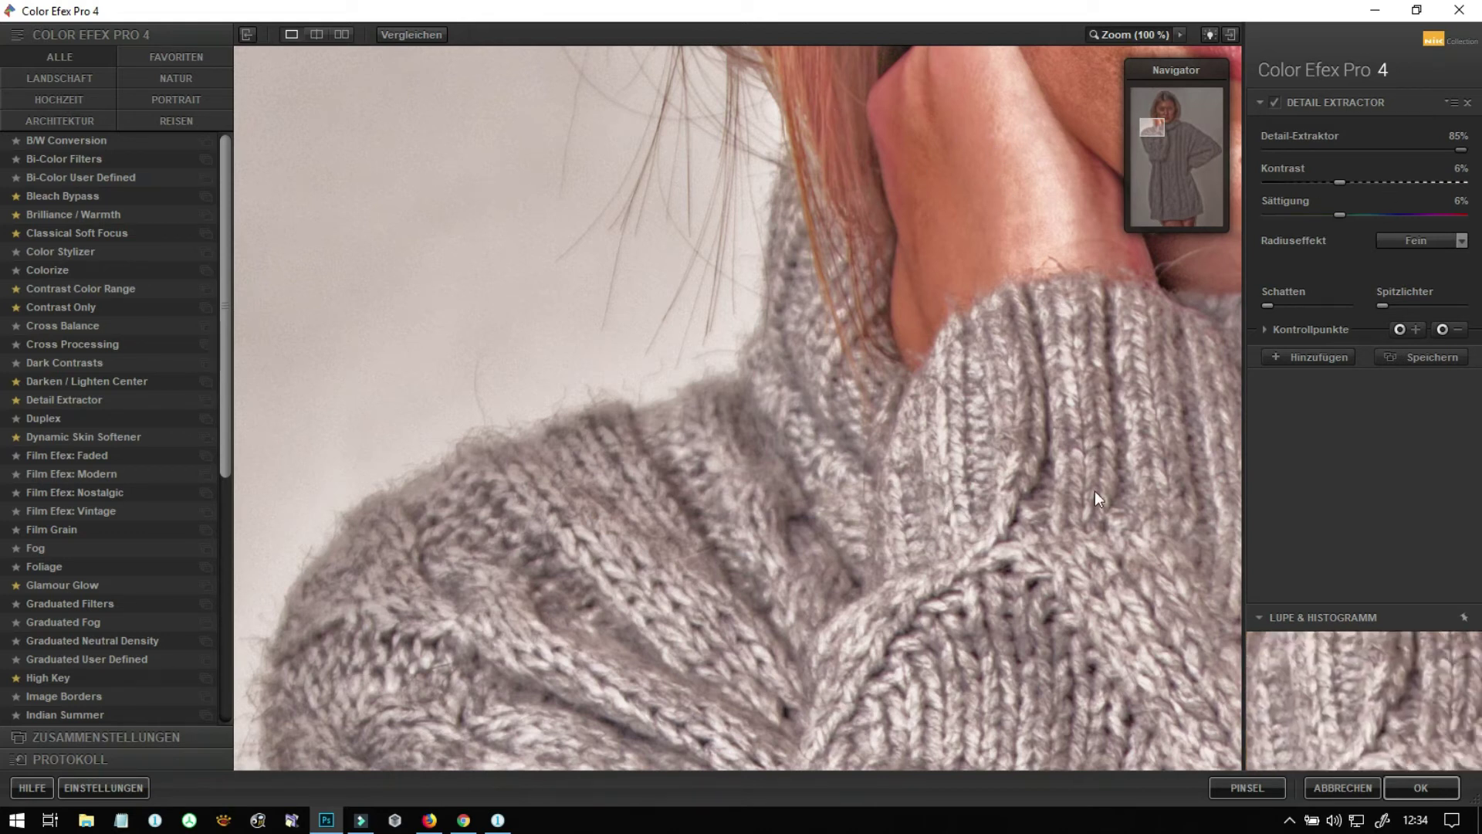
Step: Try the Detail-Extraktor at 38% and 63%, and settle on 34%
drag(1461, 148, 1354, 154)
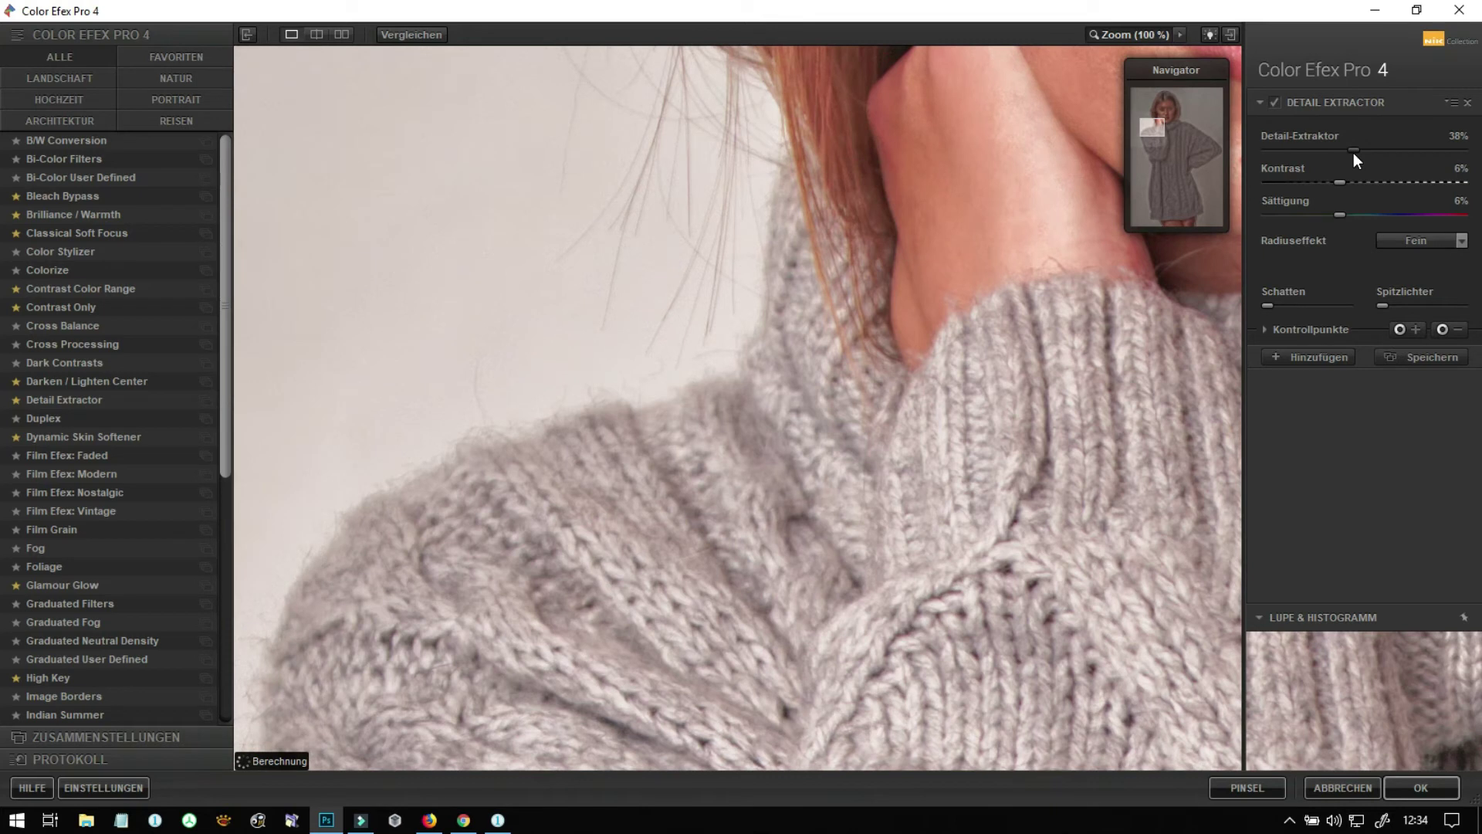
click(1353, 150)
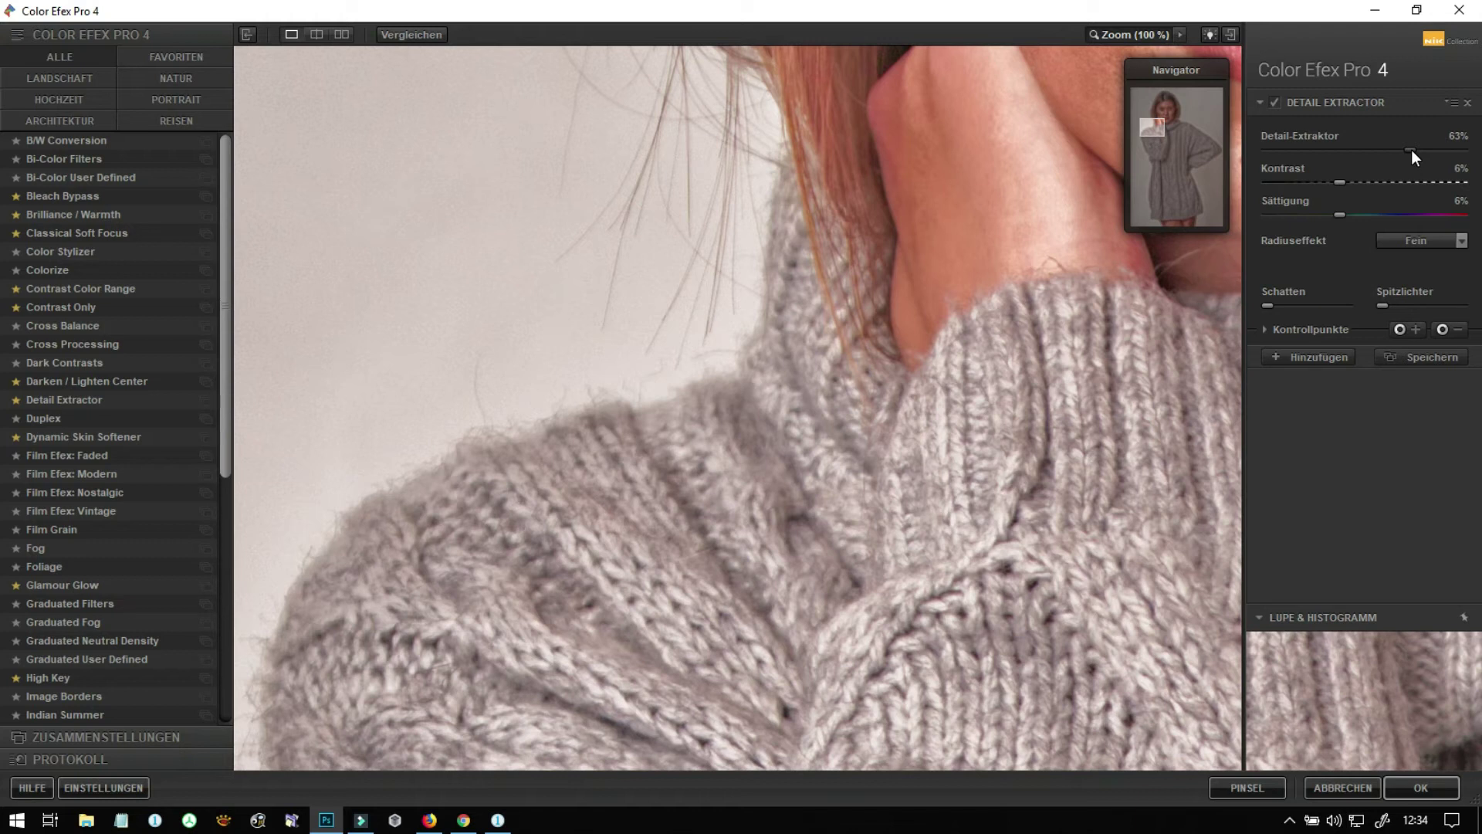
drag(1411, 149, 1344, 148)
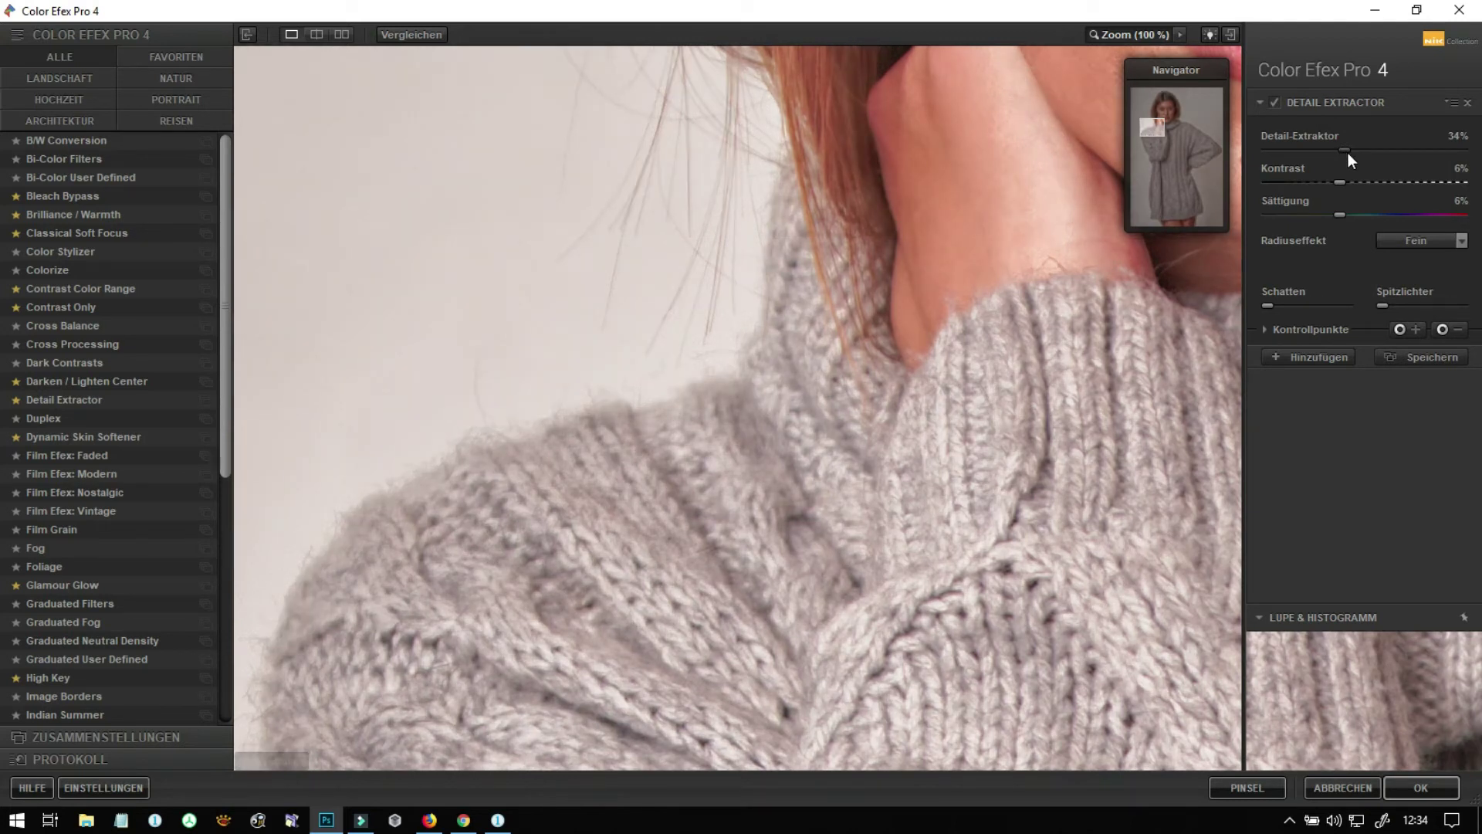
Step: Fit the whole portrait in view, try changing the Kontrast and Sättigung, and reset them
click(1150, 35)
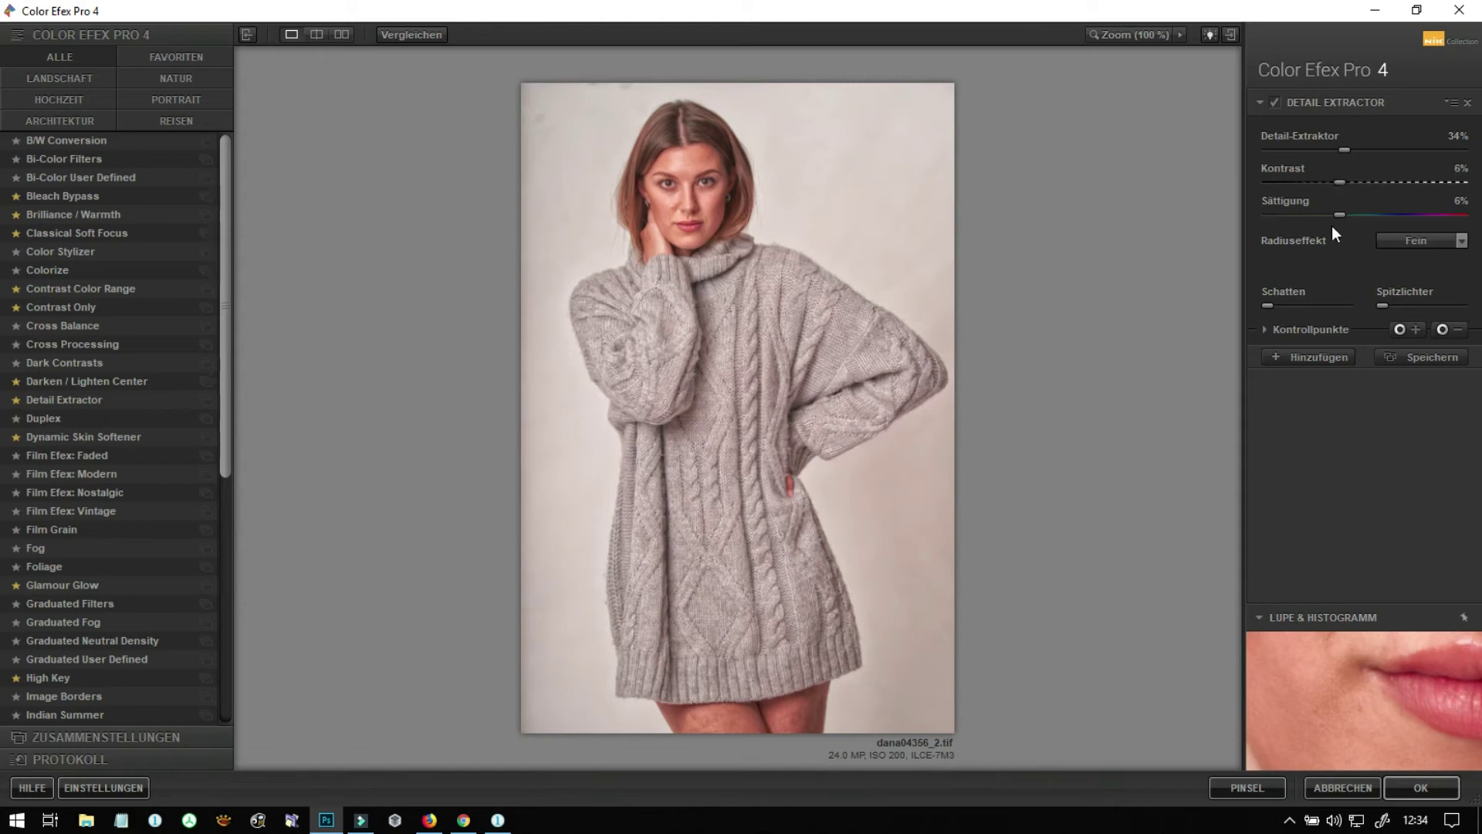
drag(1339, 180, 1399, 206)
double_click(1399, 211)
Step: Place two adding control points sized 37% on the sweater, one at mid-body and one lower down
click(1310, 330)
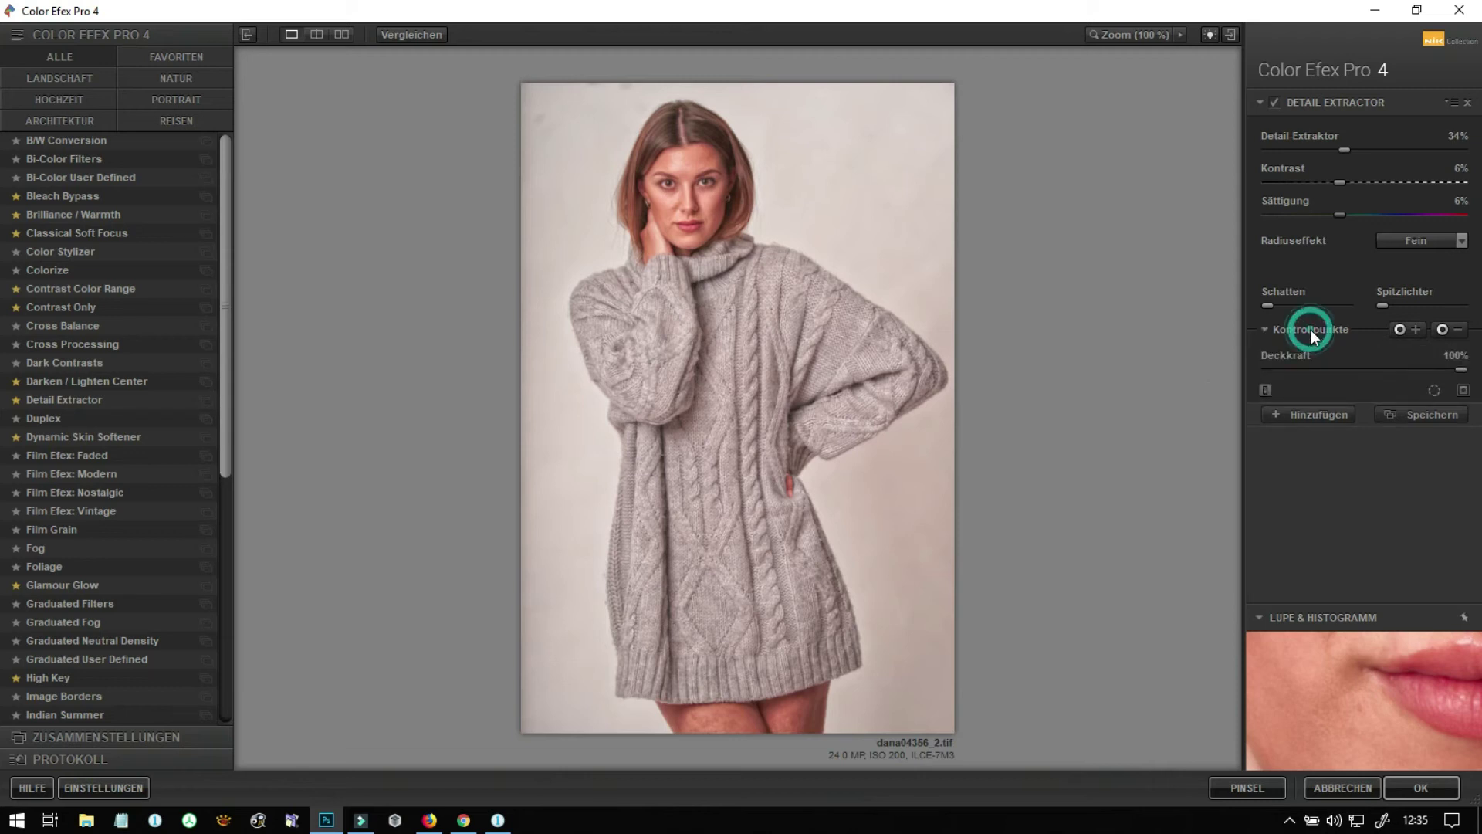
click(1414, 330)
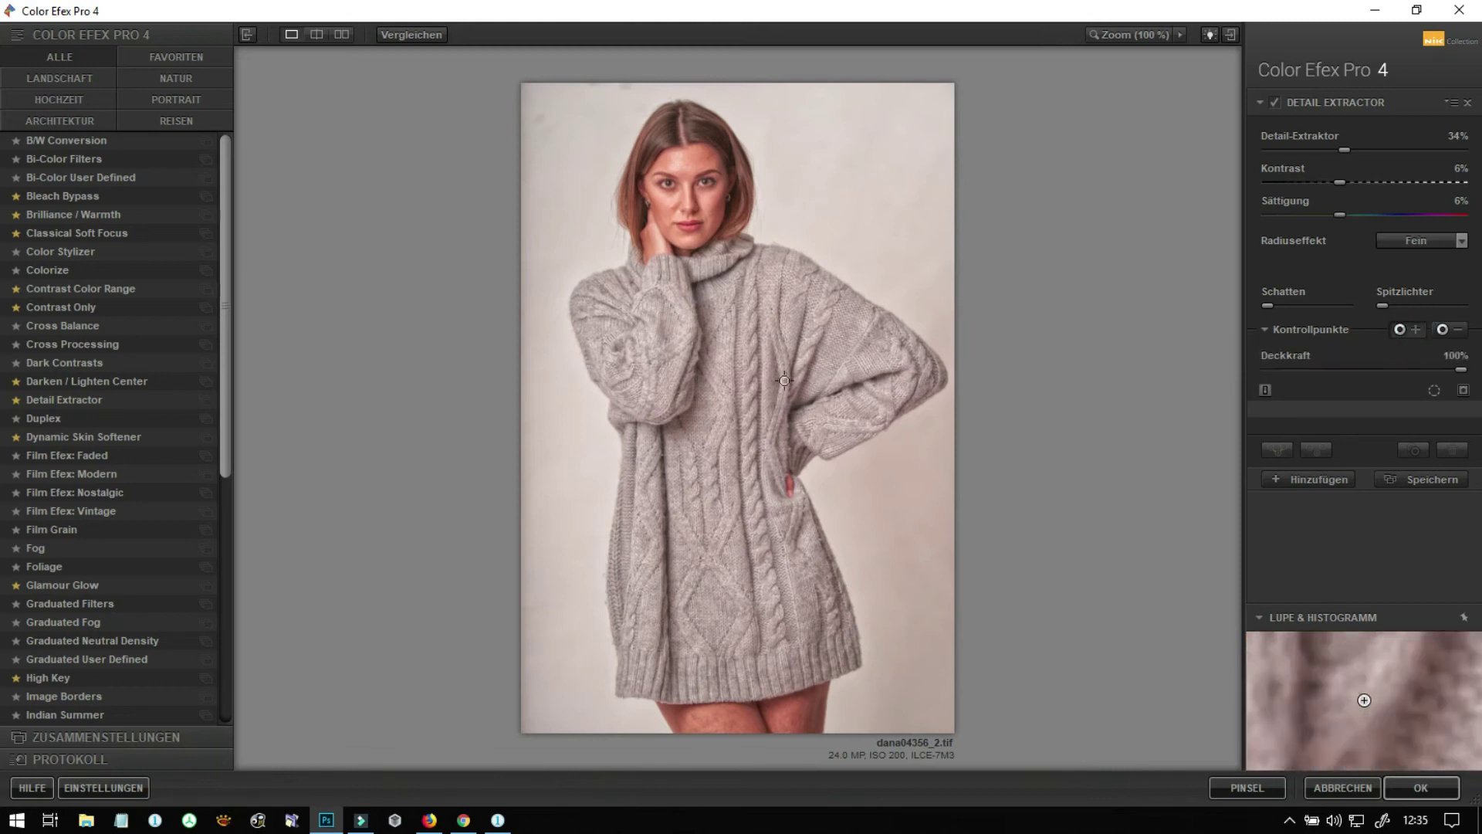
click(724, 356)
drag(792, 365, 730, 569)
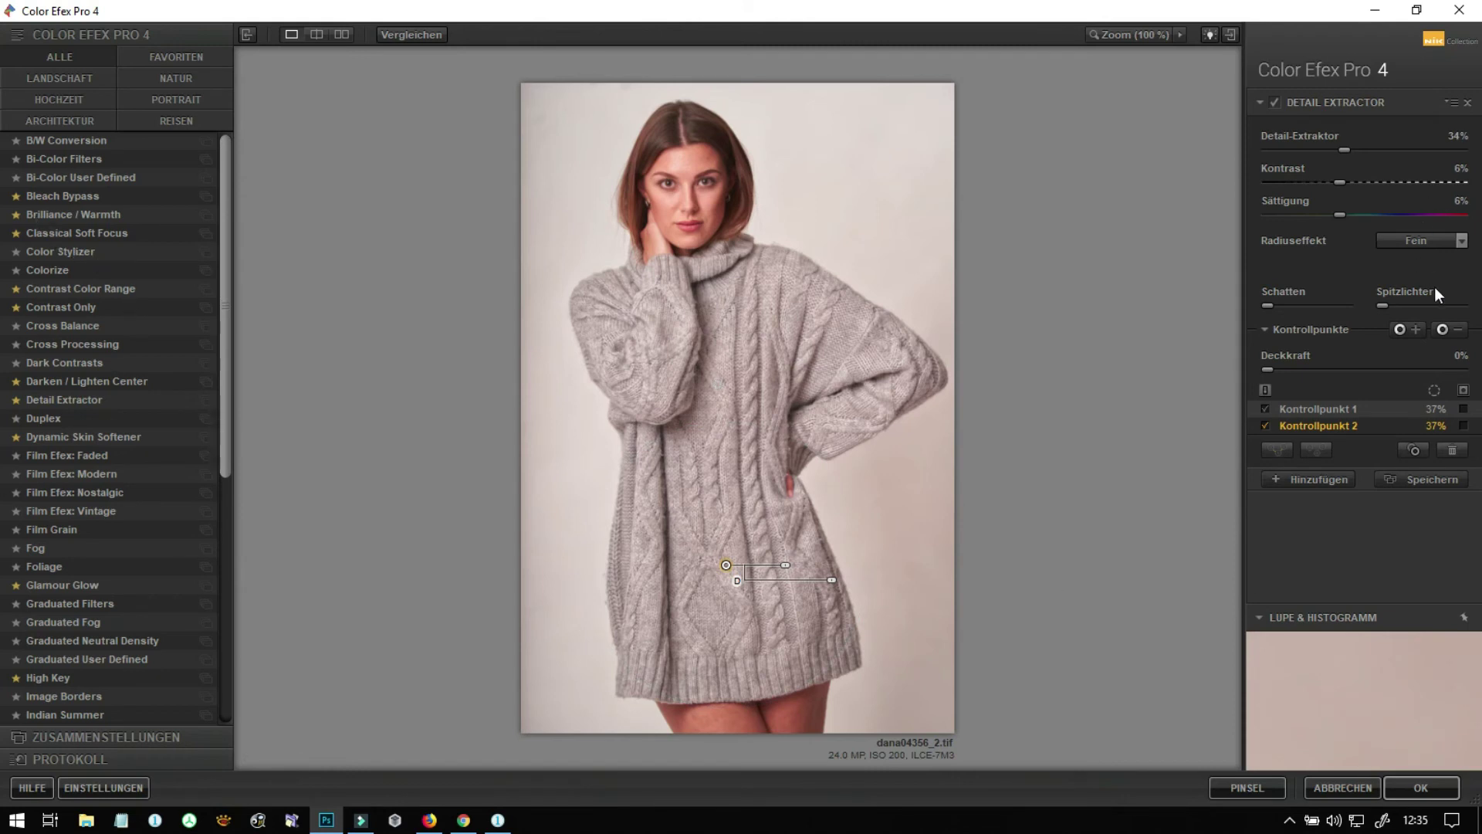
Step: Place a subtracting control point on the face and size it to 23% to exclude the skin from the effect
click(1442, 330)
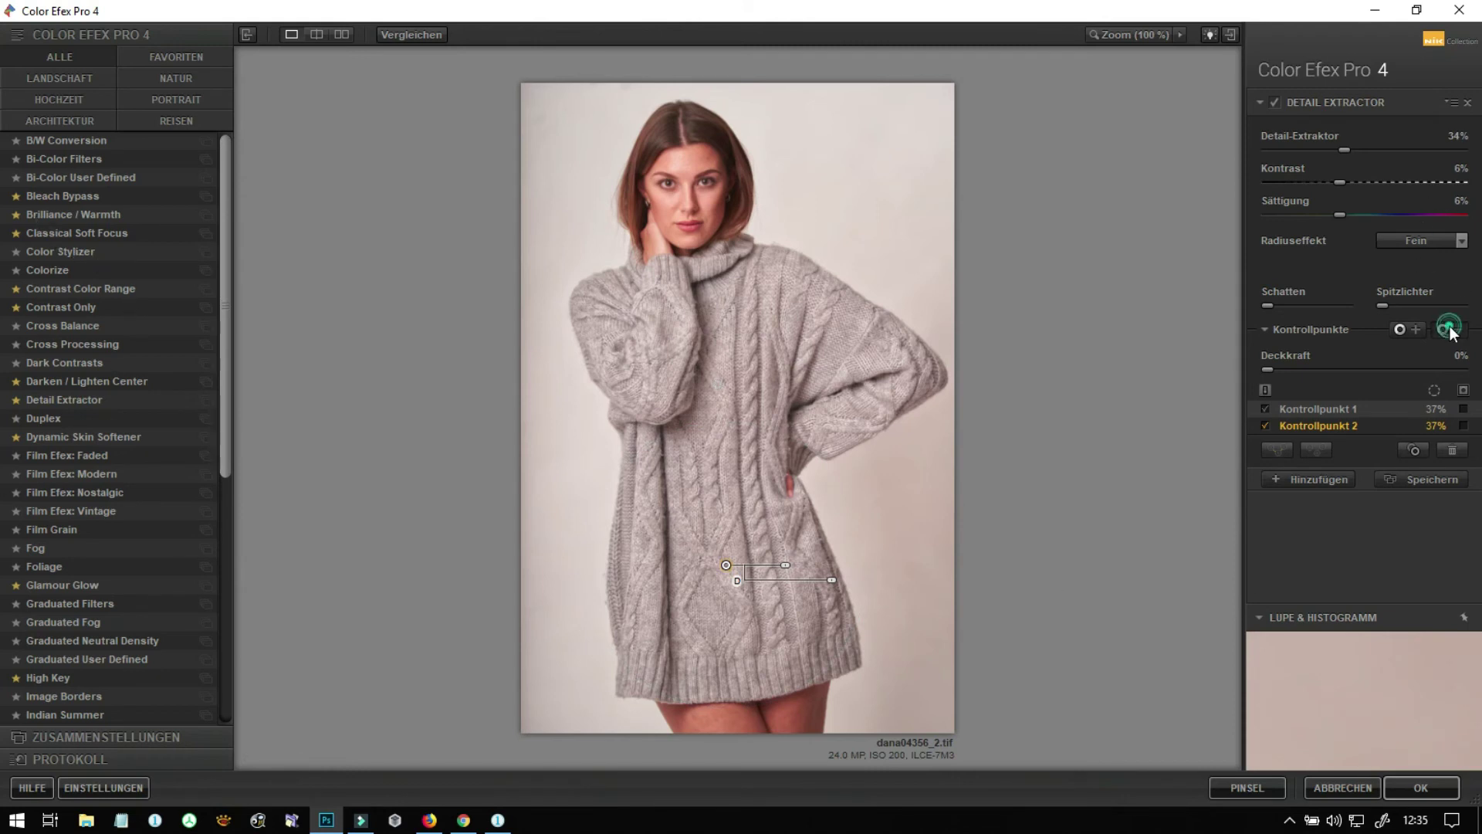
click(688, 174)
drag(732, 174, 736, 176)
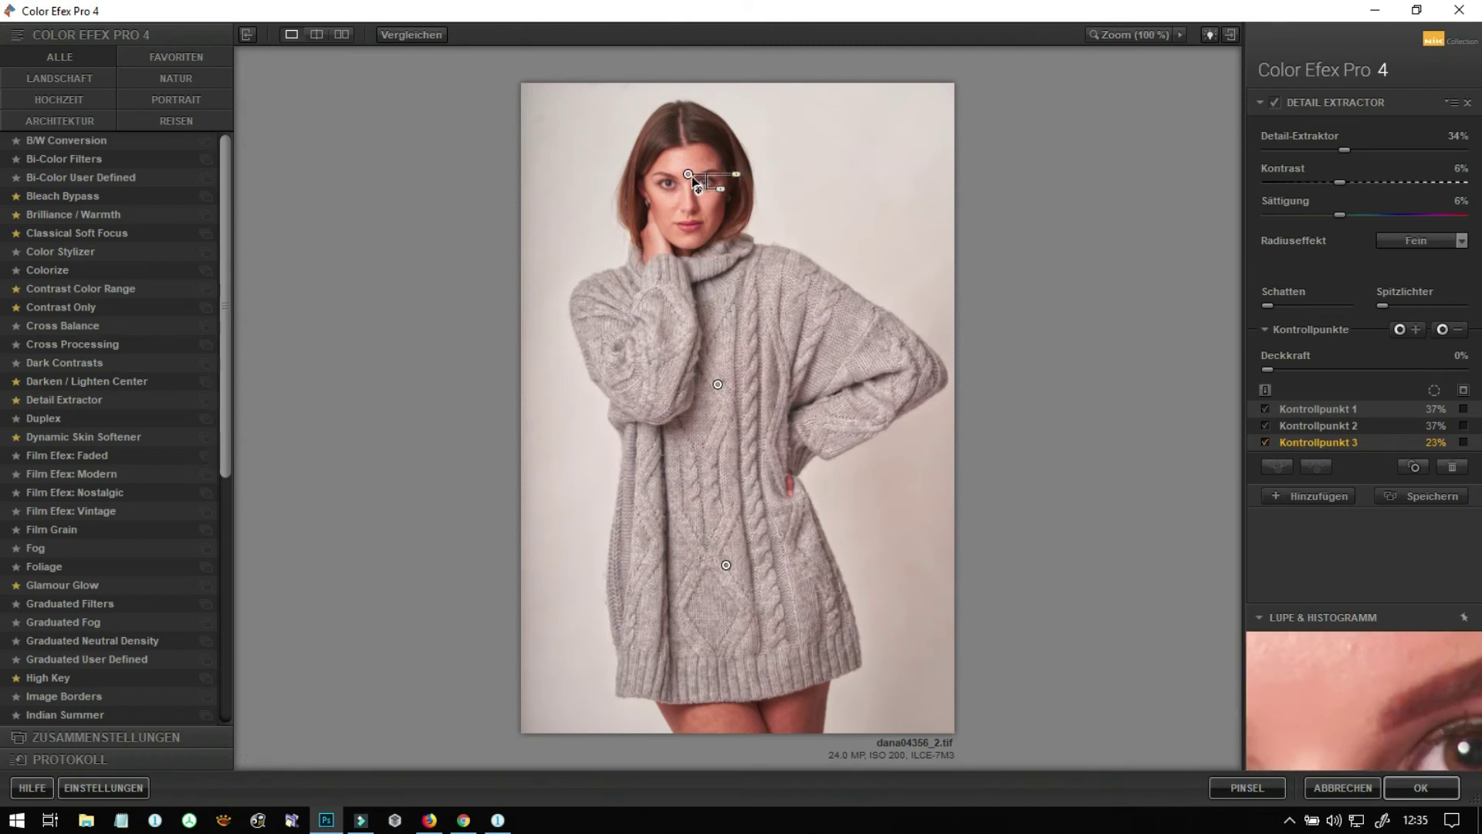
click(1203, 234)
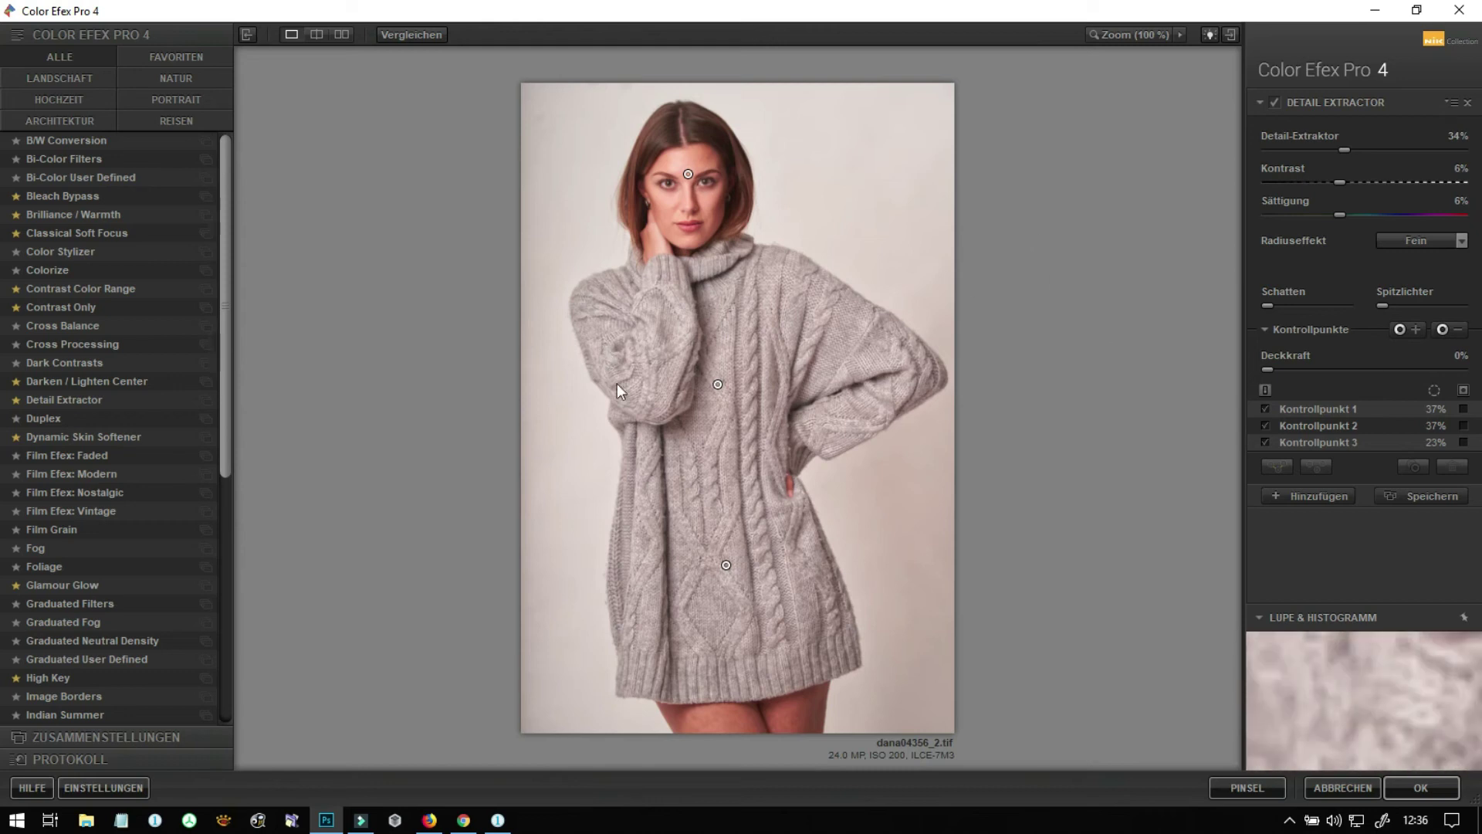
Step: Select the control point at mid-sweater, examine the combined mask of all control points, and hide it again
click(718, 385)
click(718, 385)
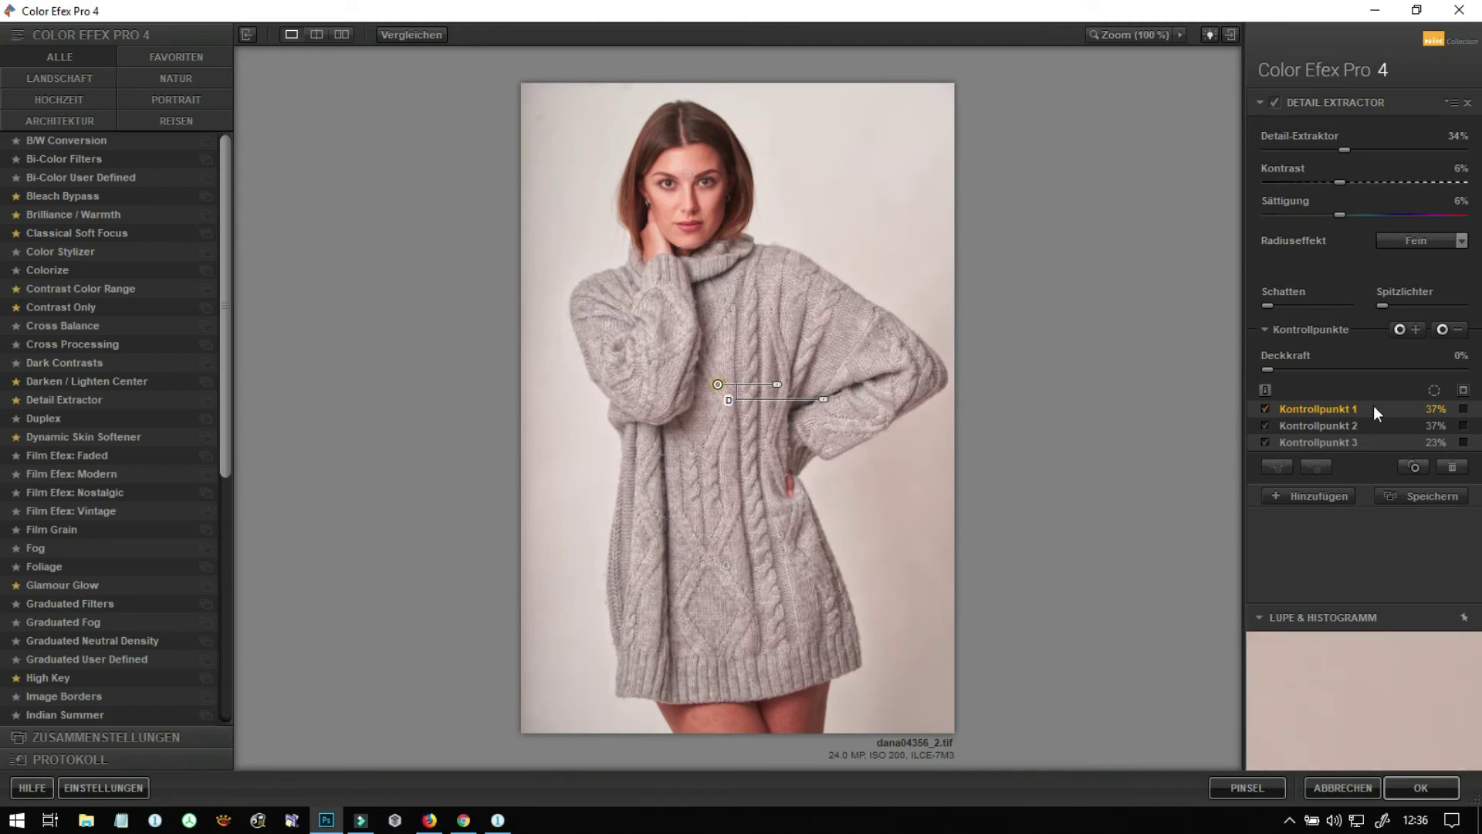
click(1463, 390)
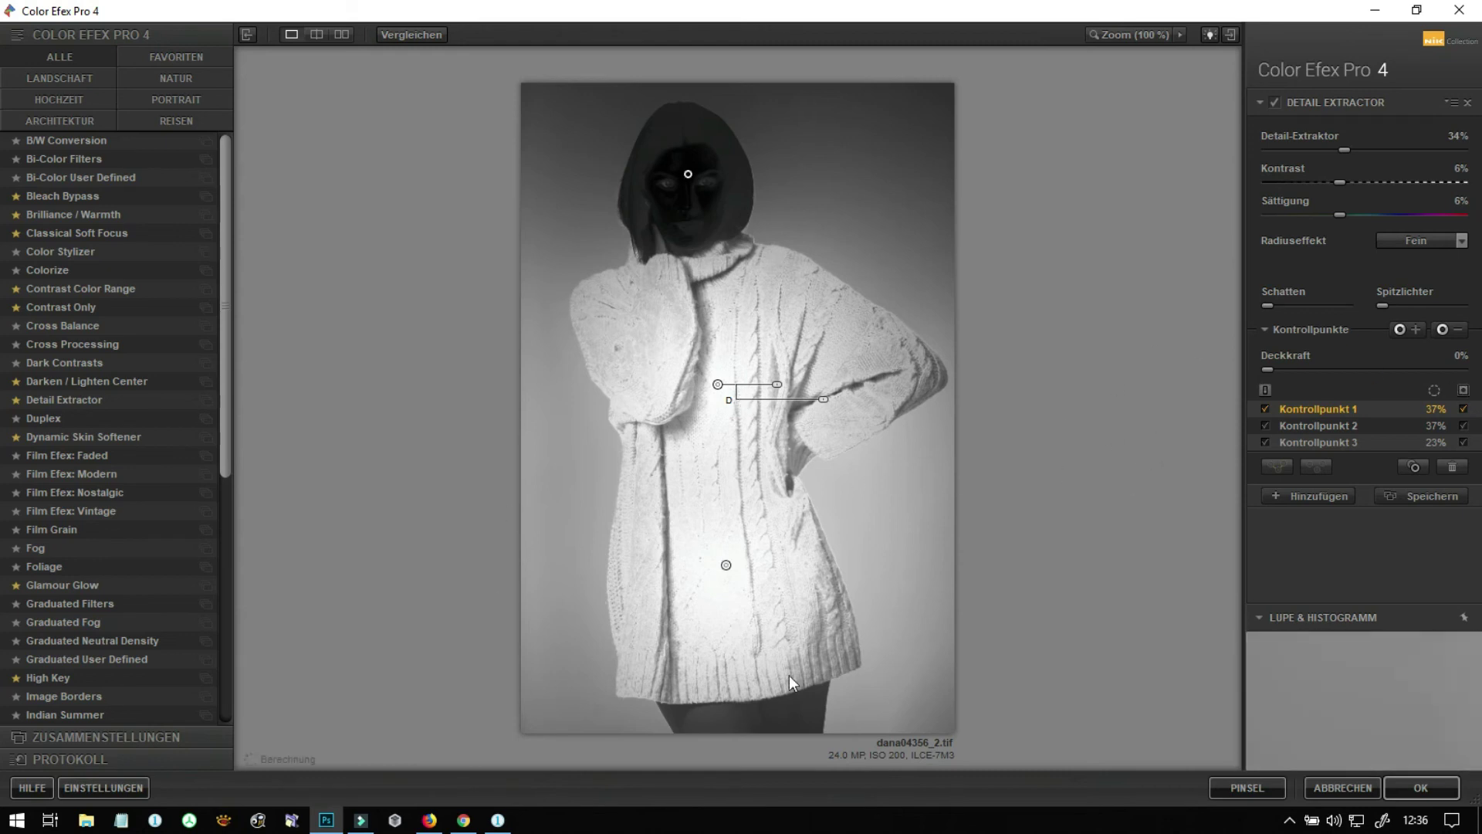
click(1464, 390)
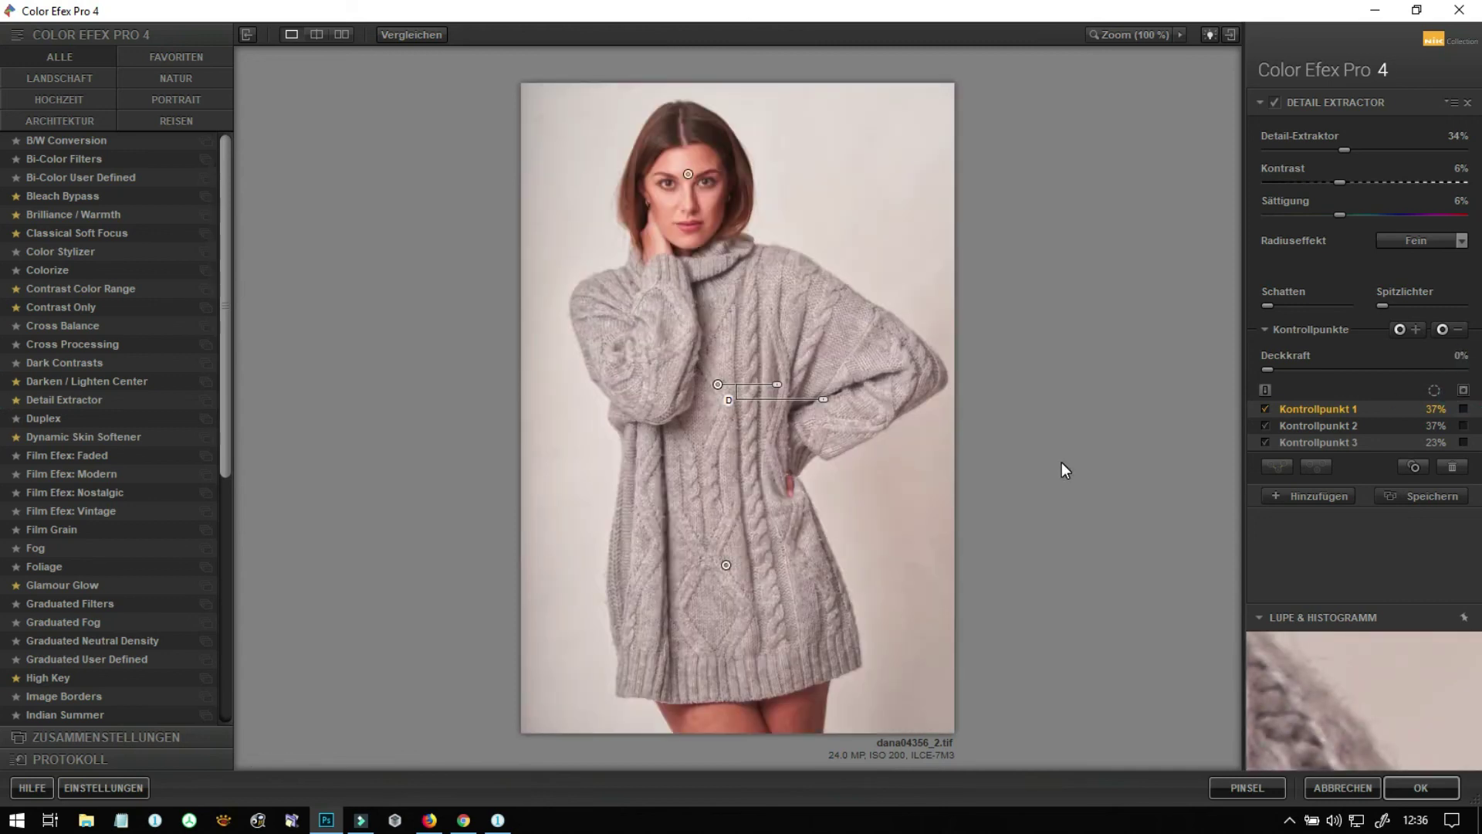